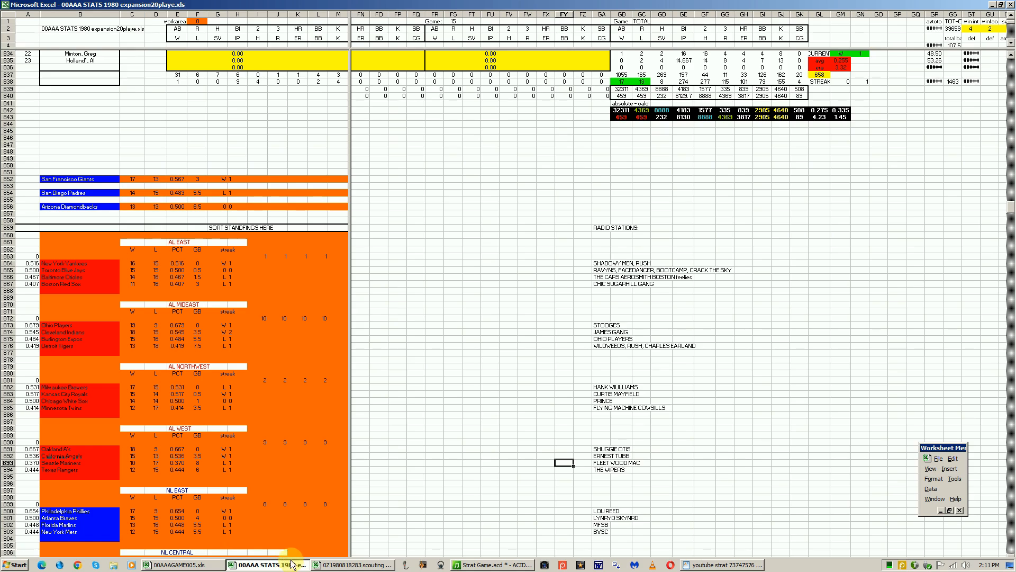
View the scouting report workbook, then return to the 1980 stats workbook and open its print sheet at the AL standings.
{"action": "mouse_move", "coordinate": [280, 571]}
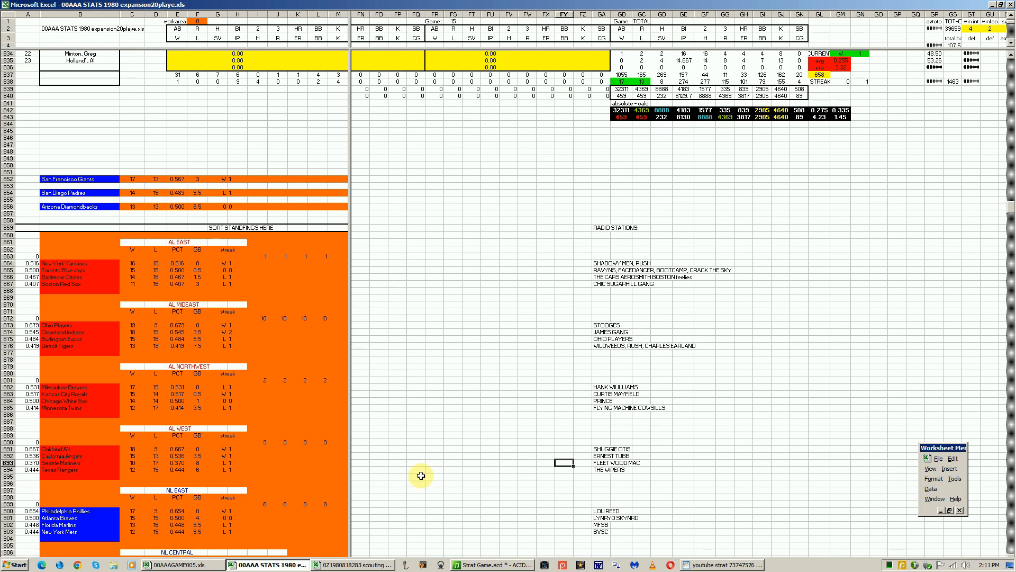
{"action": "left_click", "coordinate": [330, 567]}
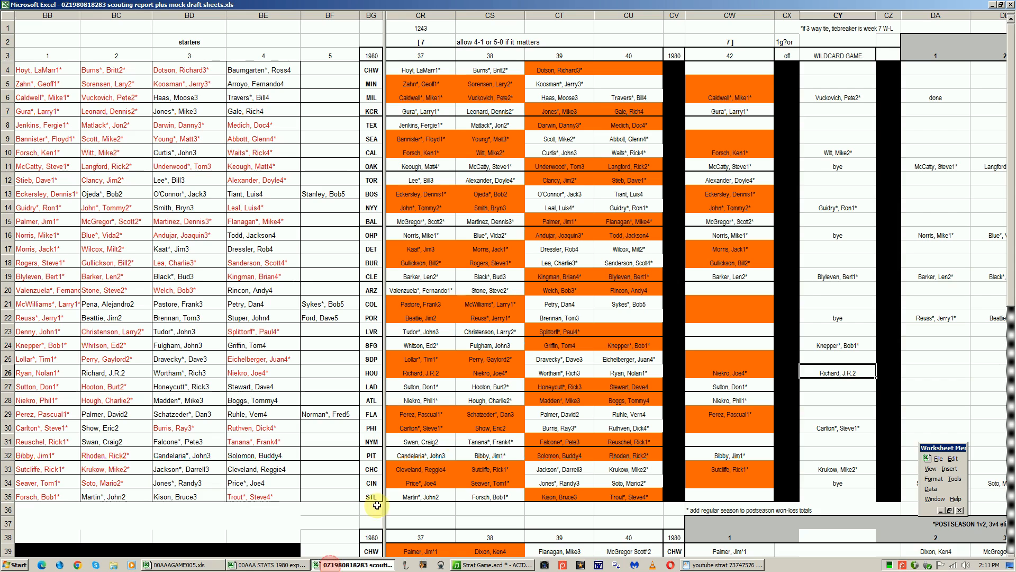
{"action": "left_click", "coordinate": [245, 565]}
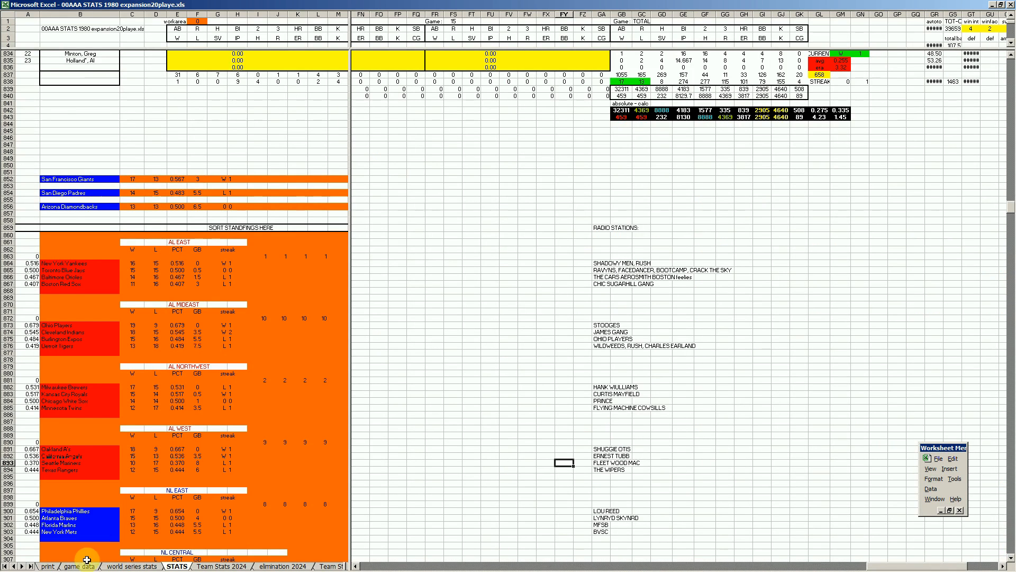
{"action": "left_click", "coordinate": [55, 564]}
{"action": "left_click", "coordinate": [246, 399]}
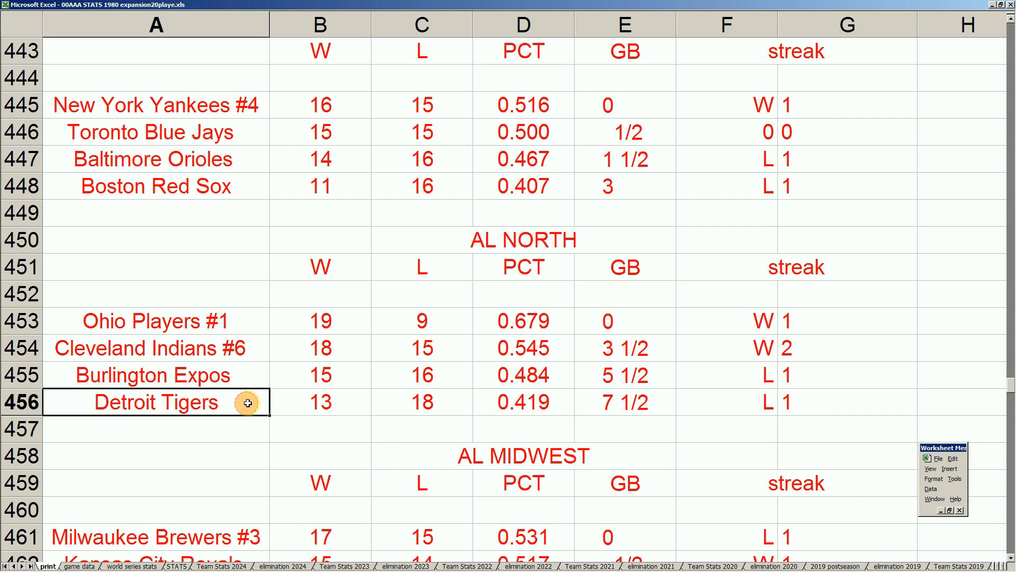
Examine the Detroit Tigers' row across its record columns to the neighbouring NL standings and back to the team name.
{"action": "key", "text": "Right"}
{"action": "key", "text": "Right"}
{"action": "key", "text": "Right"}
{"action": "key", "text": "Right"}
{"action": "key", "text": "Right"}
{"action": "key", "text": "Right"}
{"action": "key", "text": "Right"}
{"action": "key", "text": "Left"}
{"action": "key", "text": "Left"}
{"action": "key", "text": "Left"}
{"action": "key", "text": "Left"}
{"action": "key", "text": "Left"}
{"action": "key", "text": "Left"}
{"action": "key", "text": "Left"}
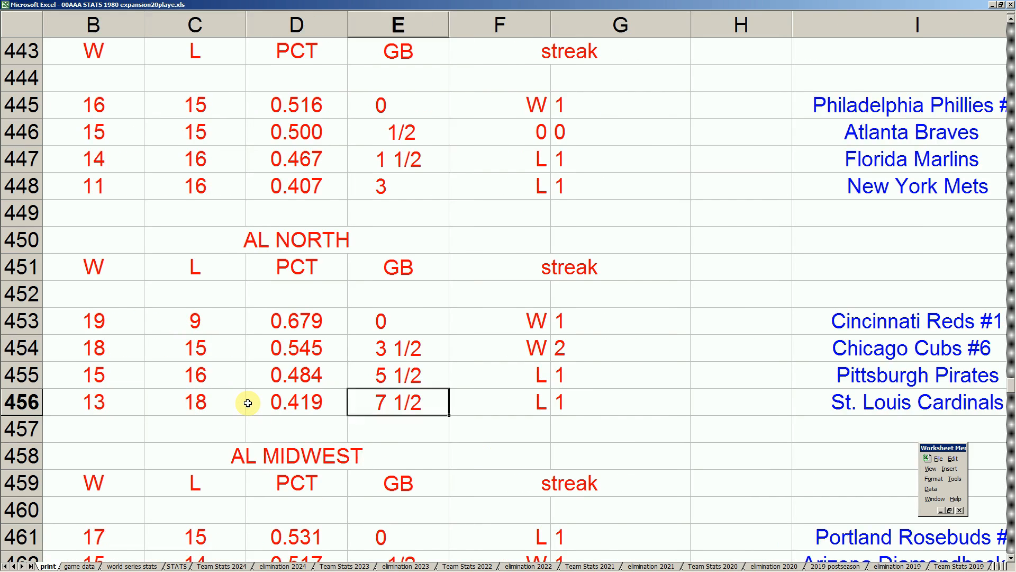
Review the AL North standings from the Cleveland Indians down to the top AL Midwest teams and back.
{"action": "key", "text": "Up"}
{"action": "key", "text": "Up"}
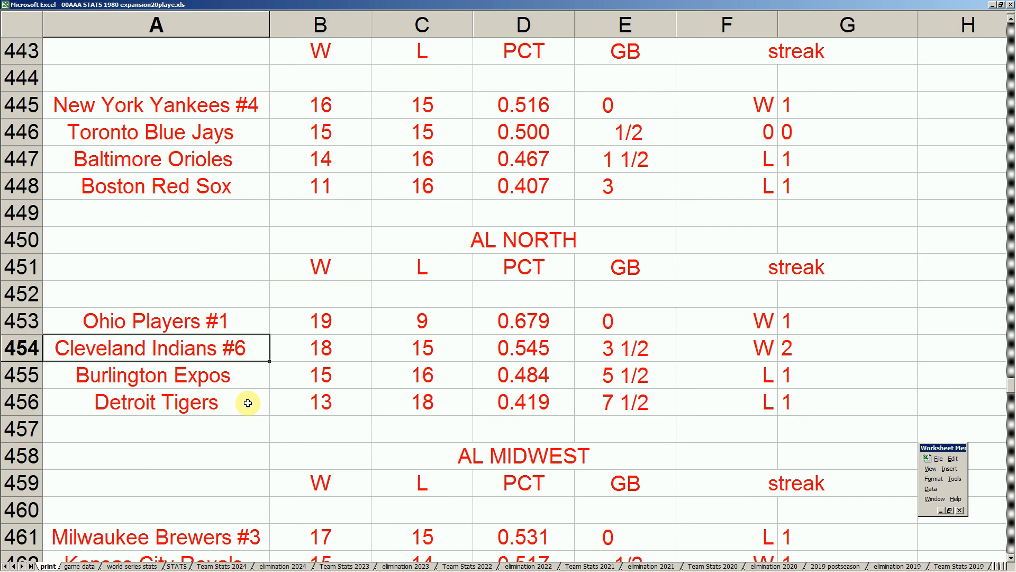
{"action": "key", "text": "Down"}
{"action": "key", "text": "Down"}
{"action": "key", "text": "Down"}
{"action": "key", "text": "Down"}
{"action": "key", "text": "Down"}
{"action": "key", "text": "Down"}
{"action": "key", "text": "Down"}
{"action": "key", "text": "Down"}
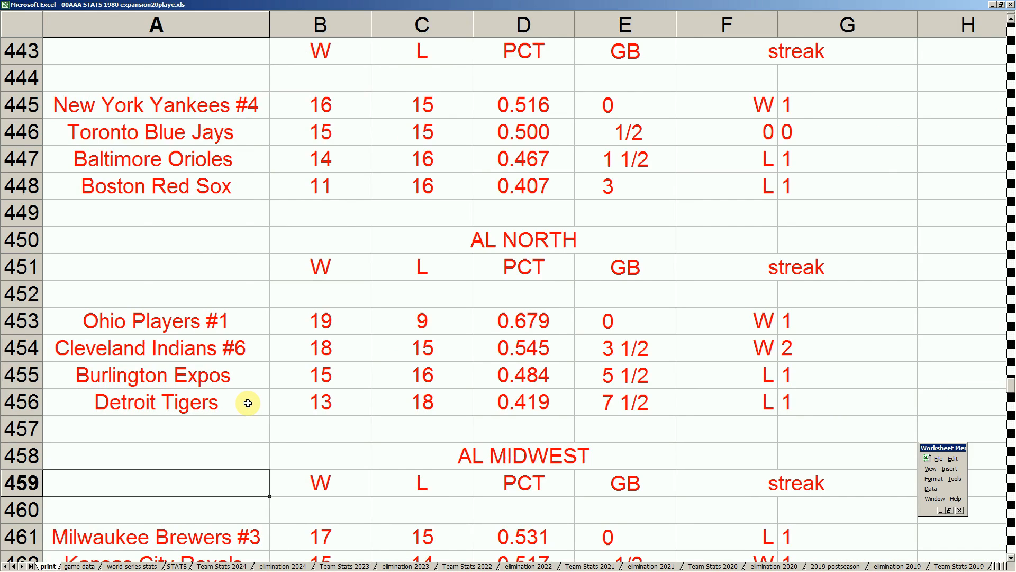
{"action": "key", "text": "Down"}
{"action": "key", "text": "Down"}
{"action": "key", "text": "Up"}
{"action": "key", "text": "Up"}
{"action": "key", "text": "Up"}
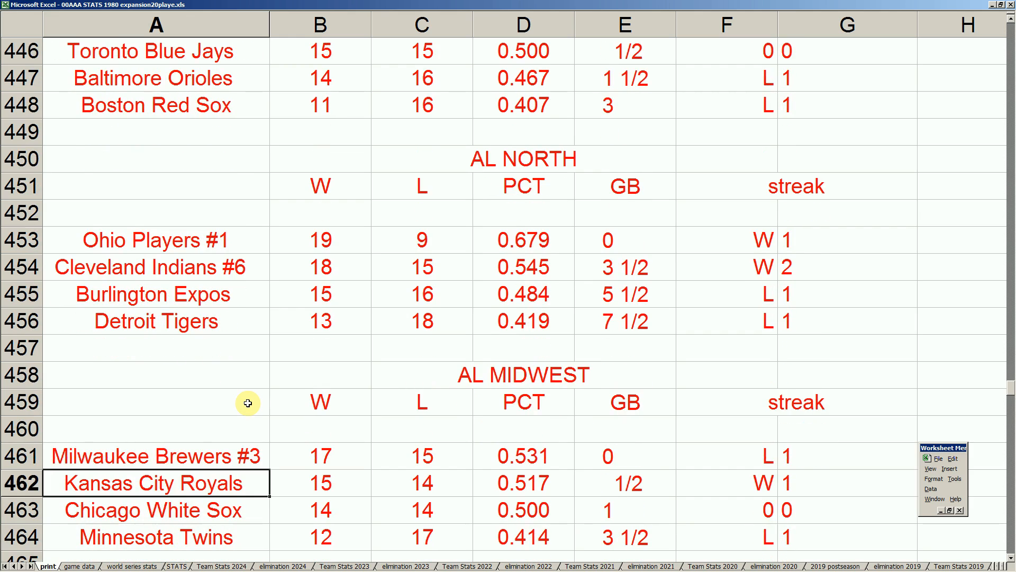
{"action": "key", "text": "Up"}
{"action": "key", "text": "Up"}
{"action": "key", "text": "Up"}
{"action": "key", "text": "Up"}
{"action": "key", "text": "Up"}
{"action": "key", "text": "Up"}
{"action": "key", "text": "Up"}
Compare the win-loss records of the AL North teams, finishing on the Ohio Players' row.
{"action": "key", "text": "Right"}
{"action": "key", "text": "Right"}
{"action": "key", "text": "Left"}
{"action": "key", "text": "Right"}
{"action": "key", "text": "Down"}
{"action": "key", "text": "Left"}
{"action": "key", "text": "Down"}
{"action": "key", "text": "Down"}
{"action": "key", "text": "Down"}
{"action": "key", "text": "Down"}
{"action": "key", "text": "Down"}
{"action": "key", "text": "Down"}
{"action": "key", "text": "Left"}
{"action": "key", "text": "Up"}
{"action": "key", "text": "Up"}
{"action": "key", "text": "Up"}
{"action": "key", "text": "Up"}
{"action": "key", "text": "Up"}
{"action": "key", "text": "Up"}
{"action": "key", "text": "Up"}
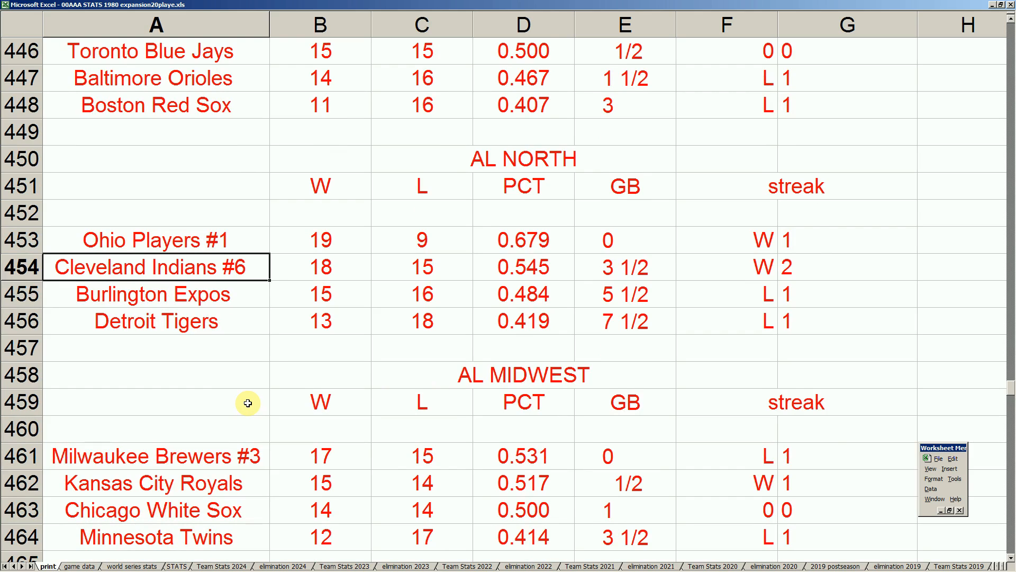
{"action": "key", "text": "Right"}
{"action": "key", "text": "Left"}
{"action": "key", "text": "Up"}
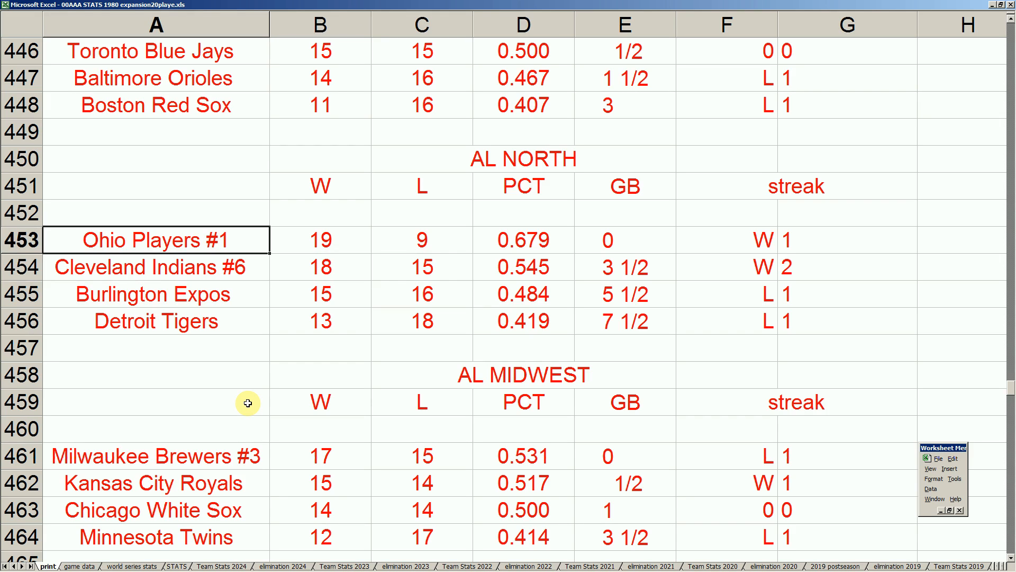
Read through the AL Midwest standings from the Ohio Players' row down to the AL West heading.
{"action": "key", "text": "Down"}
{"action": "key", "text": "Down"}
{"action": "key", "text": "Down"}
{"action": "key", "text": "Down"}
{"action": "key", "text": "Down"}
{"action": "key", "text": "Down"}
{"action": "key", "text": "Down"}
{"action": "key", "text": "Down"}
{"action": "key", "text": "Down"}
{"action": "key", "text": "Down"}
{"action": "key", "text": "Down"}
{"action": "key", "text": "Down"}
{"action": "key", "text": "Down"}
{"action": "key", "text": "Down"}
{"action": "key", "text": "Down"}
{"action": "key", "text": "Down"}
{"action": "key", "text": "Down"}
{"action": "key", "text": "Down"}
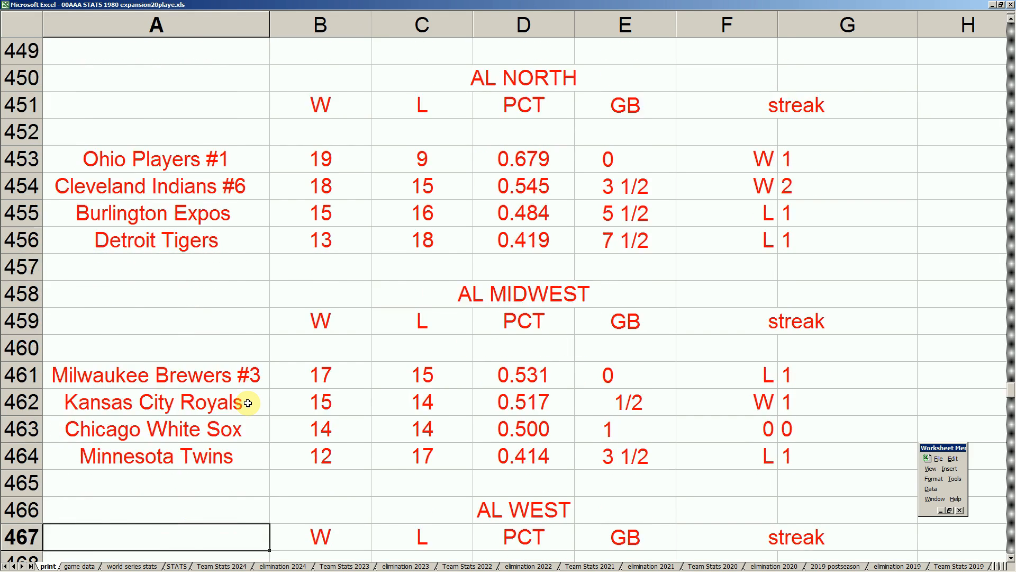
Go back up through the AL Midwest and AL North standings to examine the AL East teams.
{"action": "key", "text": "Up"}
{"action": "key", "text": "Up"}
{"action": "key", "text": "Up"}
{"action": "key", "text": "Up"}
{"action": "key", "text": "Up"}
{"action": "key", "text": "Up"}
{"action": "key", "text": "Up"}
{"action": "key", "text": "Up"}
{"action": "key", "text": "Up"}
{"action": "key", "text": "Up"}
{"action": "key", "text": "Up"}
{"action": "key", "text": "Up"}
{"action": "key", "text": "Up"}
{"action": "key", "text": "Up"}
{"action": "key", "text": "Up"}
{"action": "key", "text": "Up"}
{"action": "key", "text": "Up"}
{"action": "key", "text": "Up"}
{"action": "key", "text": "Up"}
{"action": "key", "text": "Up"}
{"action": "key", "text": "Up"}
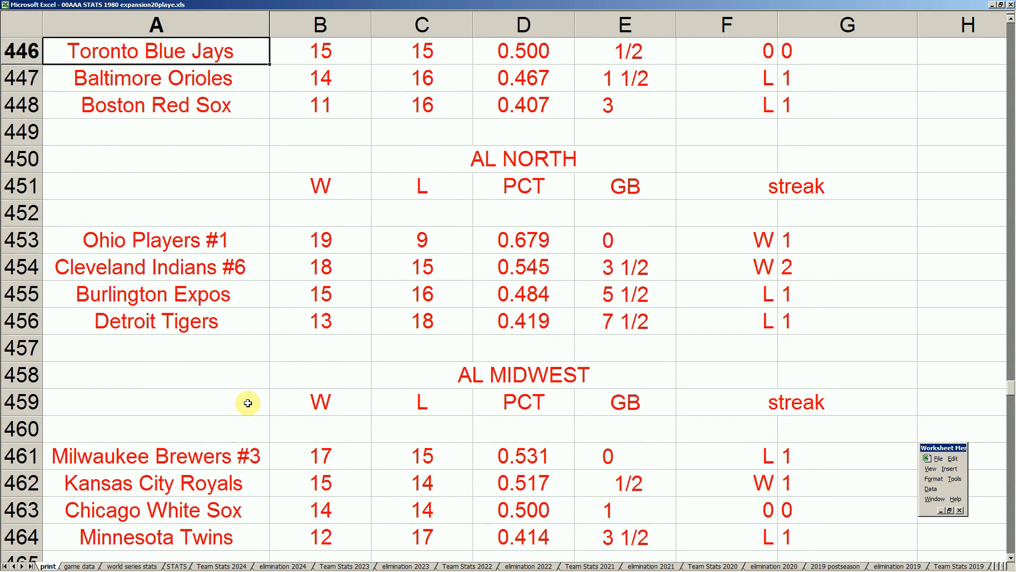
{"action": "key", "text": "Up"}
{"action": "key", "text": "Up"}
{"action": "key", "text": "Up"}
Review the AL divisions in order from AL East down to the start of the AL West teams.
{"action": "key", "text": "Down"}
{"action": "key", "text": "Down"}
{"action": "key", "text": "Down"}
{"action": "key", "text": "Down"}
{"action": "key", "text": "Down"}
{"action": "key", "text": "Down"}
{"action": "key", "text": "Down"}
{"action": "key", "text": "Down"}
{"action": "key", "text": "Down"}
{"action": "key", "text": "Down"}
{"action": "key", "text": "Down"}
{"action": "key", "text": "Down"}
{"action": "key", "text": "Down"}
{"action": "key", "text": "Down"}
{"action": "key", "text": "Down"}
{"action": "key", "text": "Down"}
{"action": "key", "text": "Down"}
{"action": "key", "text": "Down"}
{"action": "key", "text": "Down"}
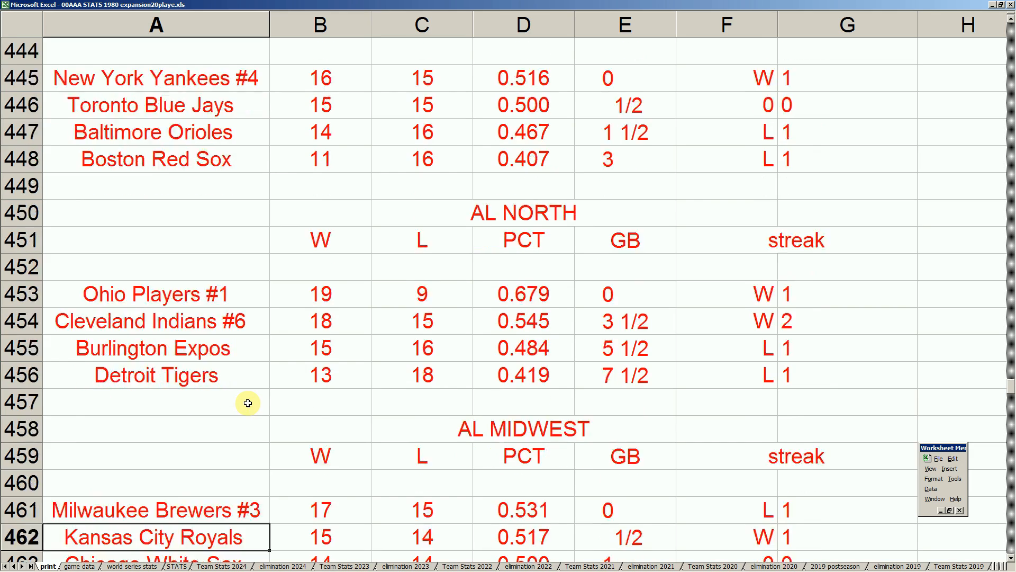
{"action": "key", "text": "Down"}
{"action": "key", "text": "Down"}
{"action": "key", "text": "Down"}
{"action": "key", "text": "Down"}
{"action": "key", "text": "Down"}
{"action": "key", "text": "Down"}
{"action": "key", "text": "Down"}
{"action": "key", "text": "Up"}
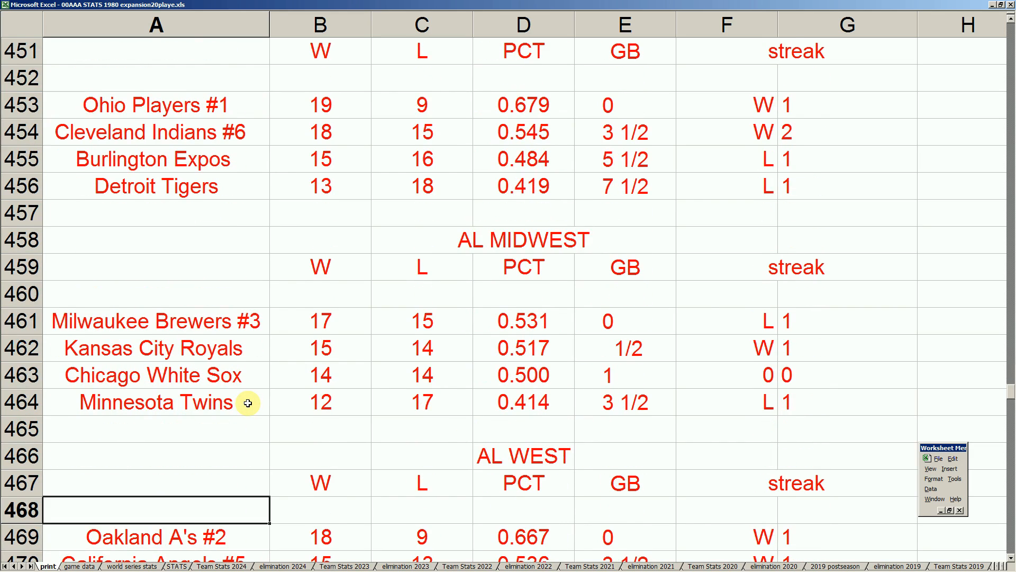
Move across from the AL standings to the NL standings and look over the NL Central and NL Mountain divisions.
{"action": "key", "text": "Right"}
{"action": "key", "text": "Right"}
{"action": "key", "text": "Right"}
{"action": "key", "text": "Right"}
{"action": "key", "text": "Right"}
{"action": "key", "text": "Right"}
{"action": "key", "text": "Right"}
{"action": "key", "text": "Right"}
{"action": "key", "text": "Right"}
{"action": "key", "text": "Right"}
{"action": "key", "text": "Right"}
{"action": "key", "text": "Right"}
{"action": "key", "text": "Left"}
{"action": "key", "text": "Left"}
{"action": "key", "text": "Left"}
{"action": "key", "text": "Left"}
{"action": "key", "text": "Left"}
{"action": "key", "text": "Left"}
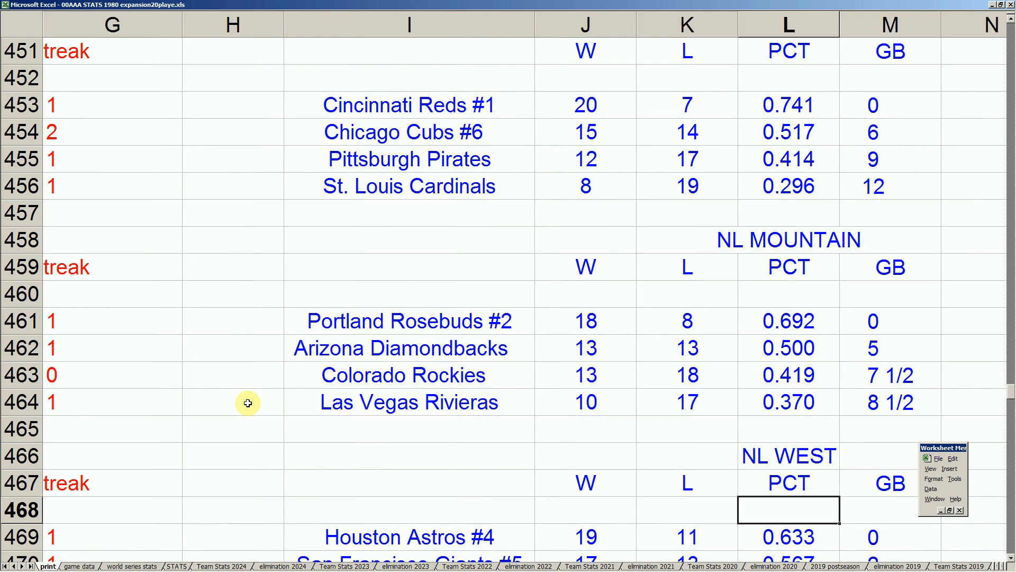
Go up through the NL divisions to the Philadelphia Phillies' row to examine the NL East standings.
{"action": "key", "text": "Up"}
{"action": "key", "text": "Up"}
{"action": "key", "text": "Up"}
{"action": "key", "text": "Right"}
{"action": "key", "text": "Right"}
{"action": "key", "text": "Right"}
{"action": "key", "text": "Up"}
{"action": "key", "text": "Up"}
{"action": "key", "text": "Up"}
{"action": "key", "text": "Up"}
{"action": "key", "text": "Up"}
{"action": "key", "text": "Up"}
{"action": "key", "text": "Up"}
{"action": "key", "text": "Up"}
{"action": "key", "text": "Up"}
{"action": "key", "text": "Up"}
{"action": "key", "text": "Up"}
{"action": "key", "text": "Up"}
{"action": "key", "text": "Up"}
{"action": "key", "text": "Up"}
{"action": "key", "text": "Up"}
{"action": "key", "text": "Up"}
{"action": "key", "text": "Up"}
{"action": "key", "text": "Up"}
{"action": "key", "text": "Up"}
{"action": "key", "text": "Up"}
{"action": "key", "text": "Up"}
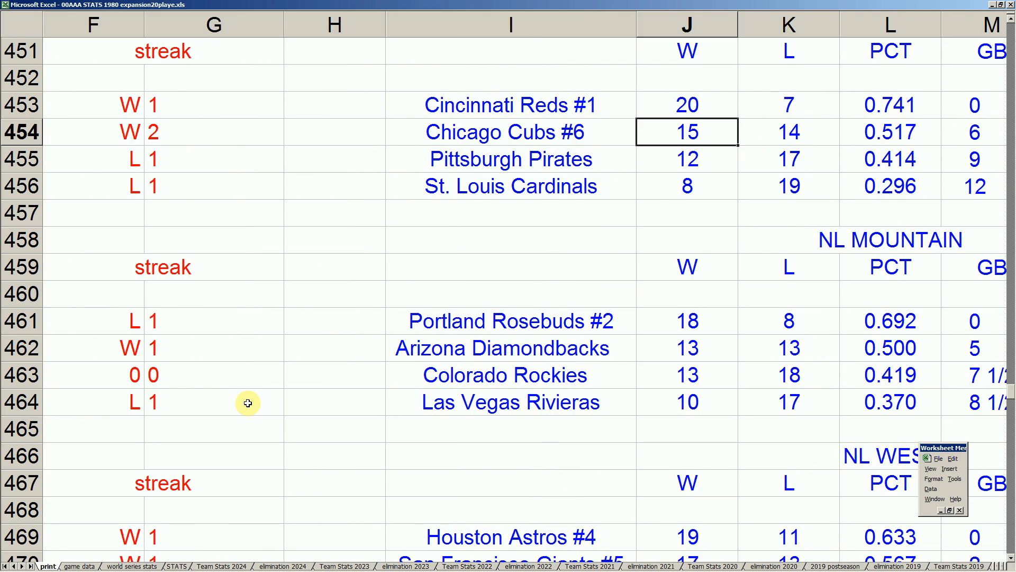
Read down through the NL East and NL Central teams to the Portland Rosebuds' row in NL Mountain.
{"action": "key", "text": "Down"}
{"action": "key", "text": "Down"}
{"action": "key", "text": "Down"}
{"action": "key", "text": "Down"}
{"action": "key", "text": "Down"}
{"action": "key", "text": "Down"}
{"action": "key", "text": "Down"}
{"action": "key", "text": "Down"}
{"action": "key", "text": "Down"}
{"action": "key", "text": "Down"}
{"action": "key", "text": "Down"}
{"action": "key", "text": "Down"}
{"action": "key", "text": "Down"}
{"action": "key", "text": "Down"}
{"action": "key", "text": "Down"}
{"action": "key", "text": "Down"}
{"action": "key", "text": "Down"}
{"action": "key", "text": "Down"}
{"action": "key", "text": "Down"}
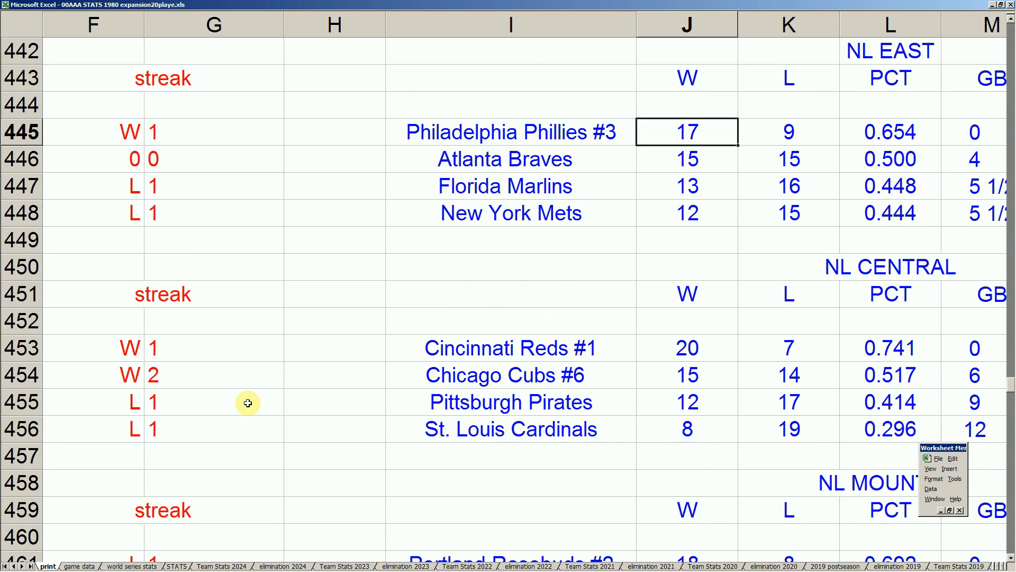
{"action": "key", "text": "Left"}
{"action": "key", "text": "Up"}
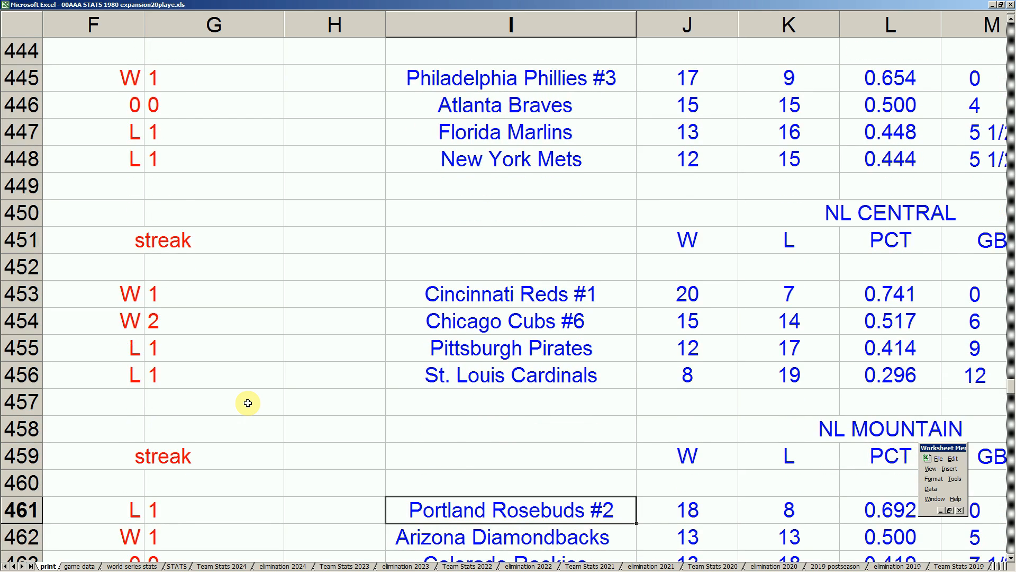
Review the NL Mountain and NL West standings down to the win and loss totals, including the streak columns.
{"action": "key", "text": "Down"}
{"action": "key", "text": "Down"}
{"action": "key", "text": "Down"}
{"action": "key", "text": "Down"}
{"action": "key", "text": "Down"}
{"action": "key", "text": "Down"}
{"action": "key", "text": "Down"}
{"action": "key", "text": "Down"}
{"action": "key", "text": "Down"}
{"action": "key", "text": "Down"}
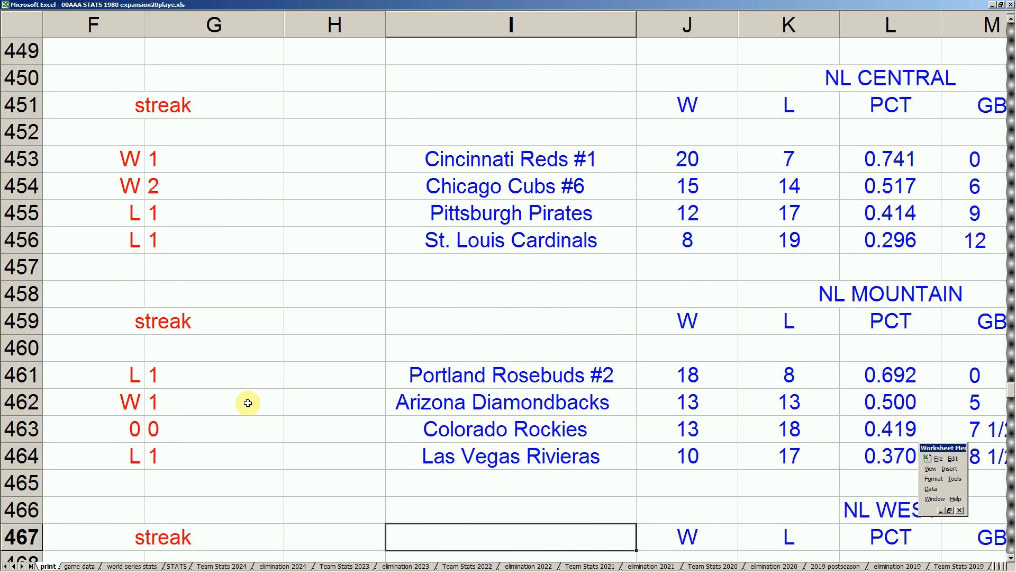
{"action": "key", "text": "Down"}
{"action": "key", "text": "Down"}
{"action": "key", "text": "Down"}
{"action": "key", "text": "Right"}
{"action": "key", "text": "Right"}
{"action": "key", "text": "Right"}
{"action": "key", "text": "Right"}
{"action": "key", "text": "Right"}
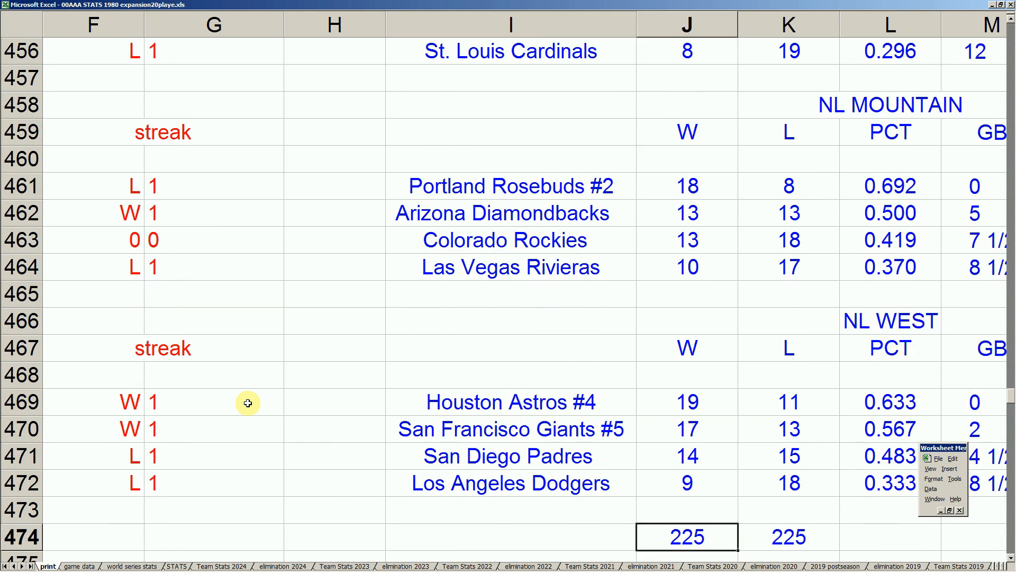
Compare the Houston Astros' record with the San Francisco Giants' record in the NL West standings.
{"action": "key", "text": "Left"}
{"action": "key", "text": "Up"}
{"action": "key", "text": "Up"}
{"action": "key", "text": "Up"}
{"action": "key", "text": "Up"}
{"action": "key", "text": "Up"}
{"action": "key", "text": "Left"}
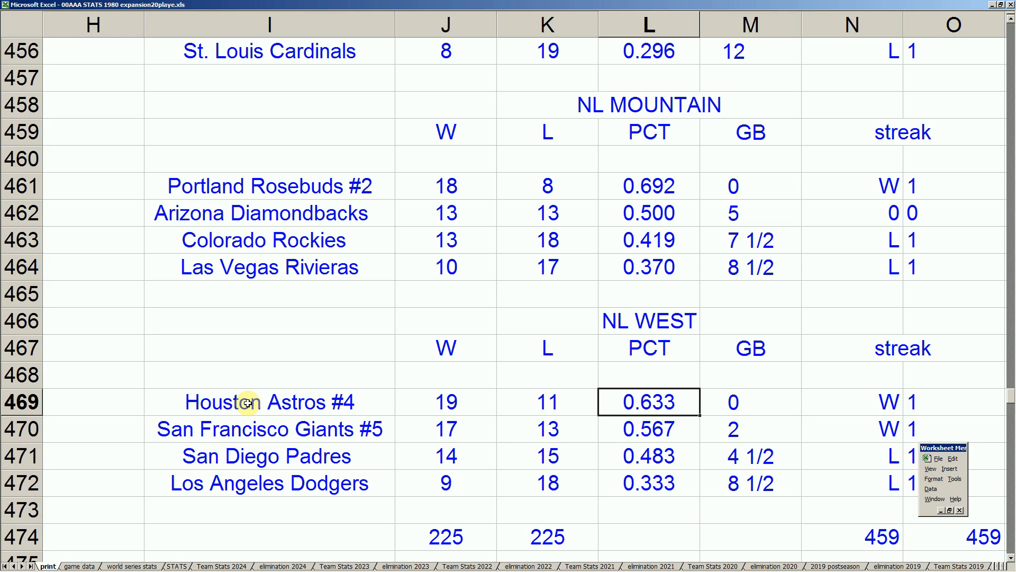
{"action": "key", "text": "Left"}
{"action": "key", "text": "Down"}
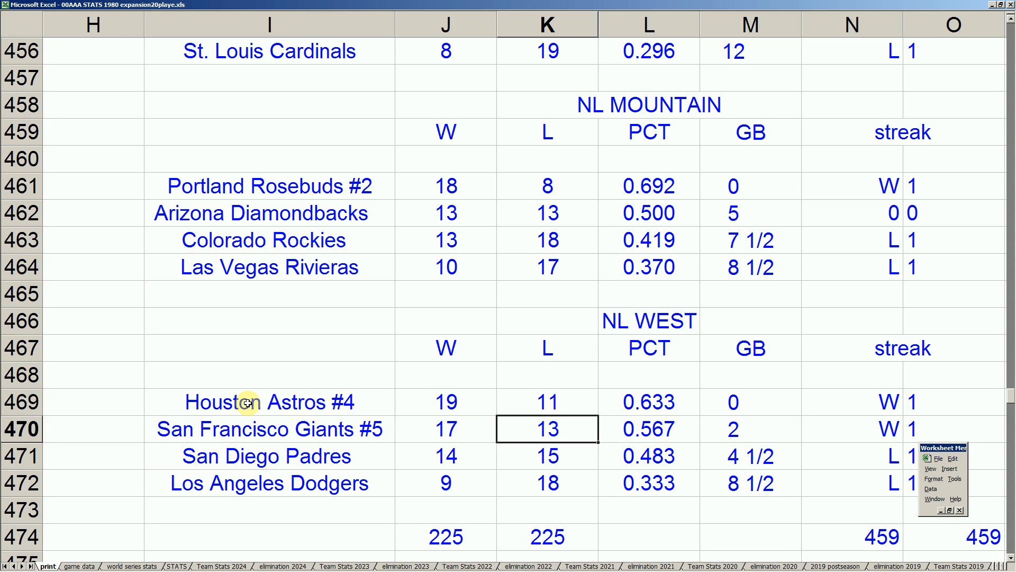
{"action": "key", "text": "Left"}
{"action": "key", "text": "Left"}
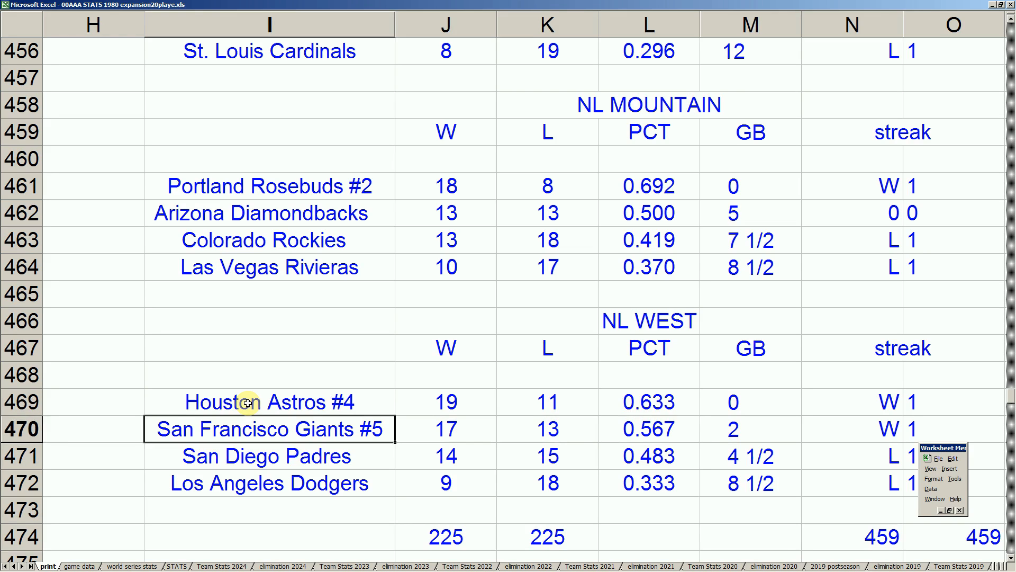
{"action": "key", "text": "Right"}
{"action": "key", "text": "Left"}
Go back up from NL West through NL Mountain to examine the NL Central teams.
{"action": "key", "text": "Up"}
{"action": "key", "text": "Up"}
{"action": "key", "text": "Up"}
{"action": "key", "text": "Up"}
{"action": "key", "text": "Up"}
{"action": "key", "text": "Up"}
{"action": "key", "text": "Up"}
{"action": "key", "text": "Up"}
{"action": "key", "text": "Up"}
{"action": "key", "text": "Up"}
{"action": "key", "text": "Up"}
{"action": "key", "text": "Up"}
{"action": "key", "text": "Up"}
{"action": "key", "text": "Up"}
{"action": "key", "text": "Up"}
{"action": "key", "text": "Up"}
{"action": "key", "text": "Up"}
{"action": "key", "text": "Up"}
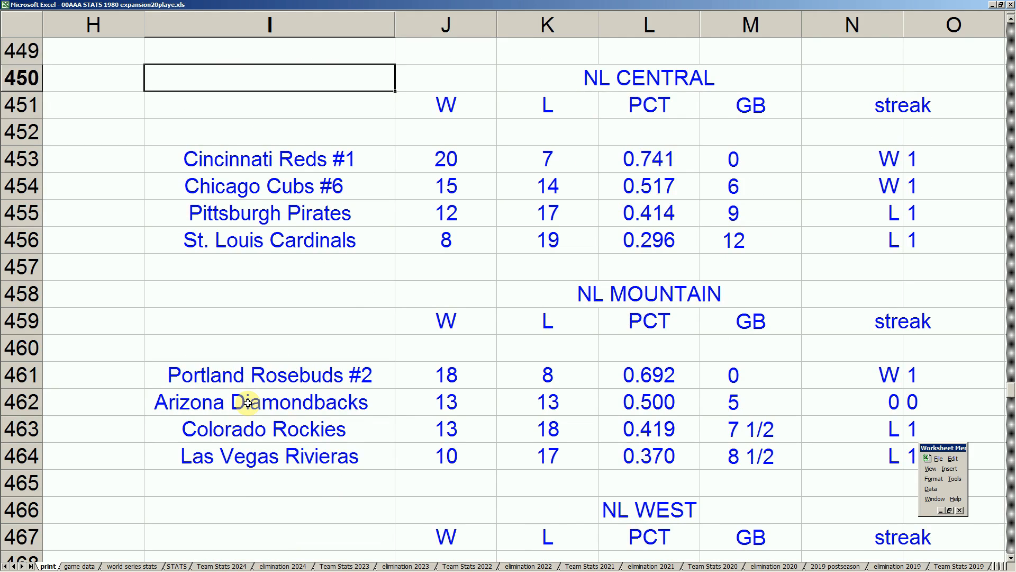
Review the NL Central and NL Mountain teams in order, heading back down toward NL West.
{"action": "key", "text": "Down"}
{"action": "key", "text": "Down"}
{"action": "key", "text": "Down"}
{"action": "key", "text": "Down"}
{"action": "key", "text": "Down"}
{"action": "key", "text": "Down"}
{"action": "key", "text": "Down"}
{"action": "key", "text": "Down"}
{"action": "key", "text": "Down"}
{"action": "key", "text": "Down"}
{"action": "key", "text": "Down"}
{"action": "key", "text": "Down"}
{"action": "key", "text": "Down"}
{"action": "key", "text": "Down"}
{"action": "key", "text": "Down"}
{"action": "key", "text": "Down"}
{"action": "key", "text": "Down"}
{"action": "key", "text": "Down"}
{"action": "key", "text": "Down"}
{"action": "key", "text": "Down"}
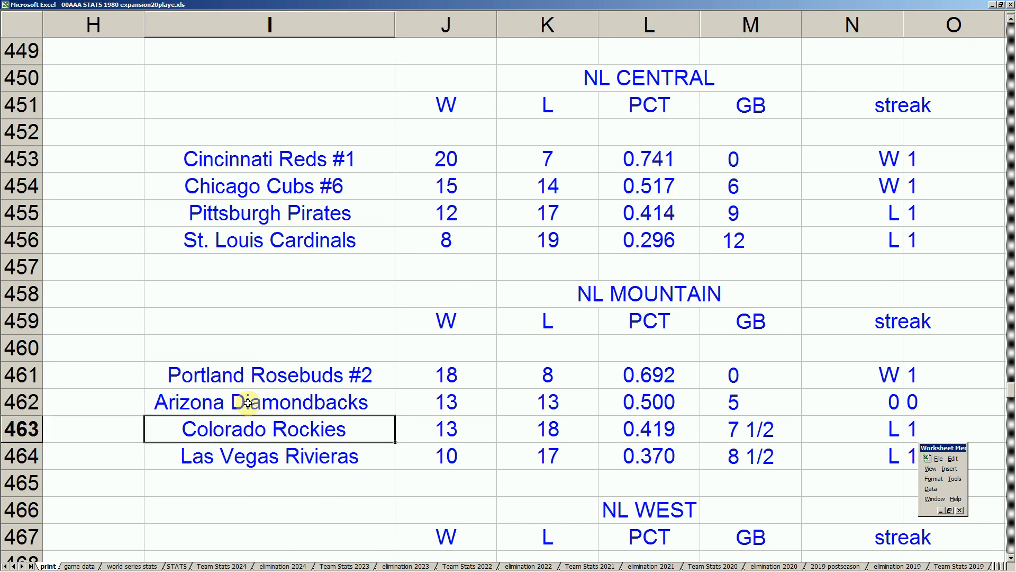
Examine the NL West standings with the totals row, finishing on the Houston Astros' and San Francisco Giants' rows.
{"action": "key", "text": "Up"}
{"action": "key", "text": "Up"}
{"action": "key", "text": "Up"}
{"action": "key", "text": "Up"}
{"action": "key", "text": "Up"}
{"action": "key", "text": "Up"}
{"action": "key", "text": "Up"}
{"action": "key", "text": "Up"}
{"action": "key", "text": "Up"}
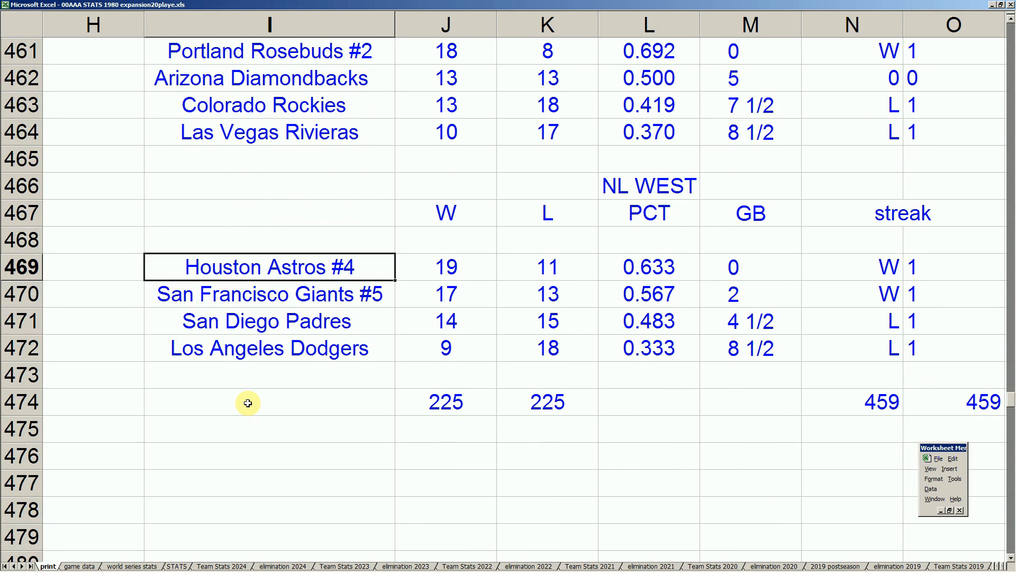
{"action": "key", "text": "Down"}
{"action": "key", "text": "Up"}
{"action": "key", "text": "Down"}
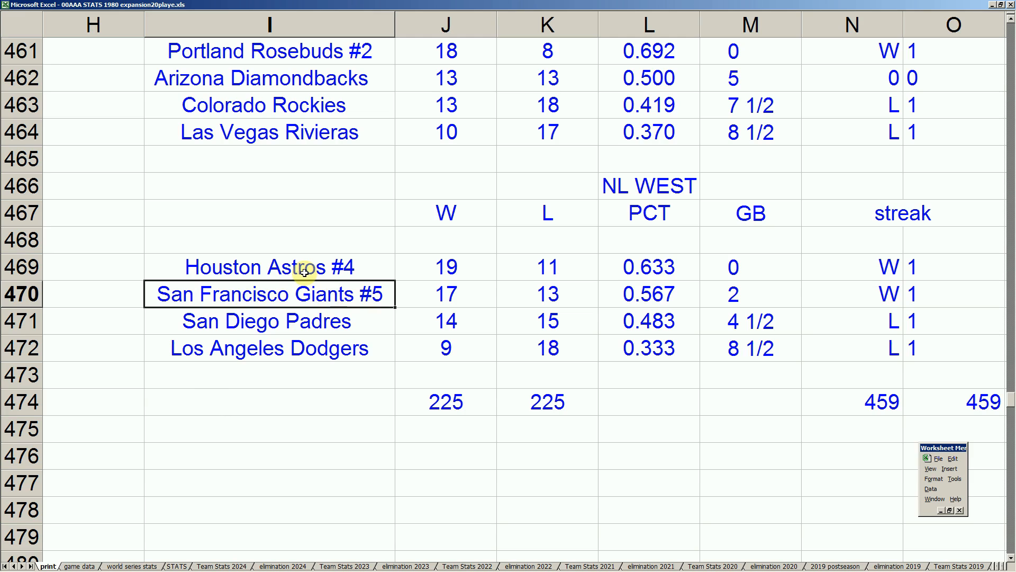
Switch to the 00AAAGAME005.xls workbook and select the first-inning cell for the San Francisco Giants' leadoff batter.
{"action": "mouse_move", "coordinate": [305, 568]}
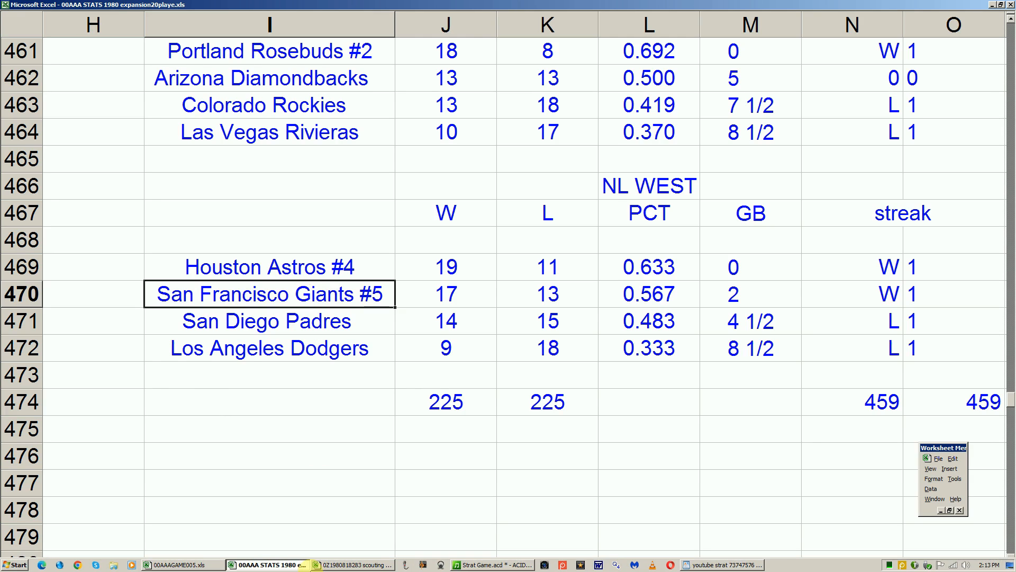
{"action": "left_click", "coordinate": [193, 565]}
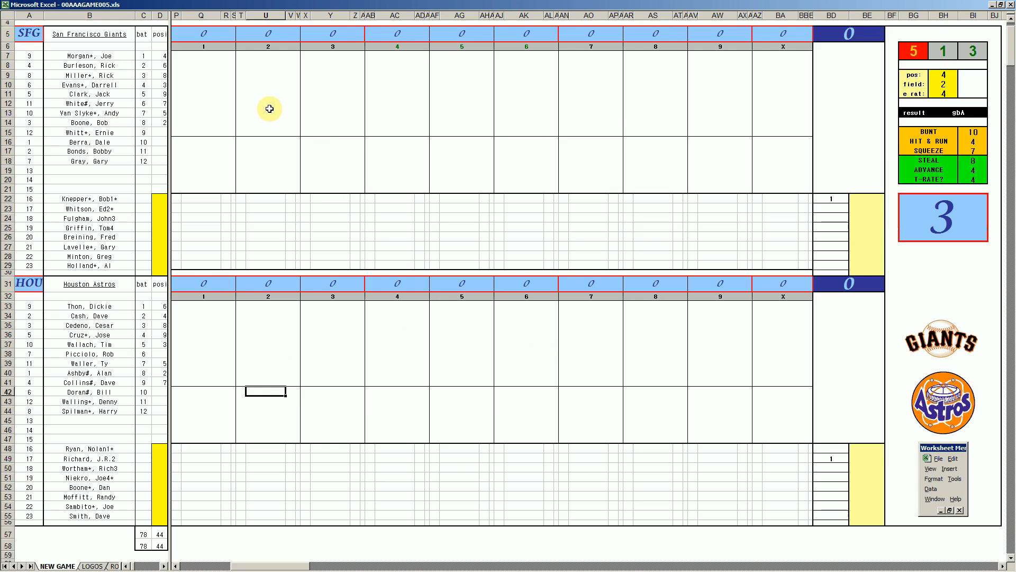
{"action": "left_click", "coordinate": [207, 56]}
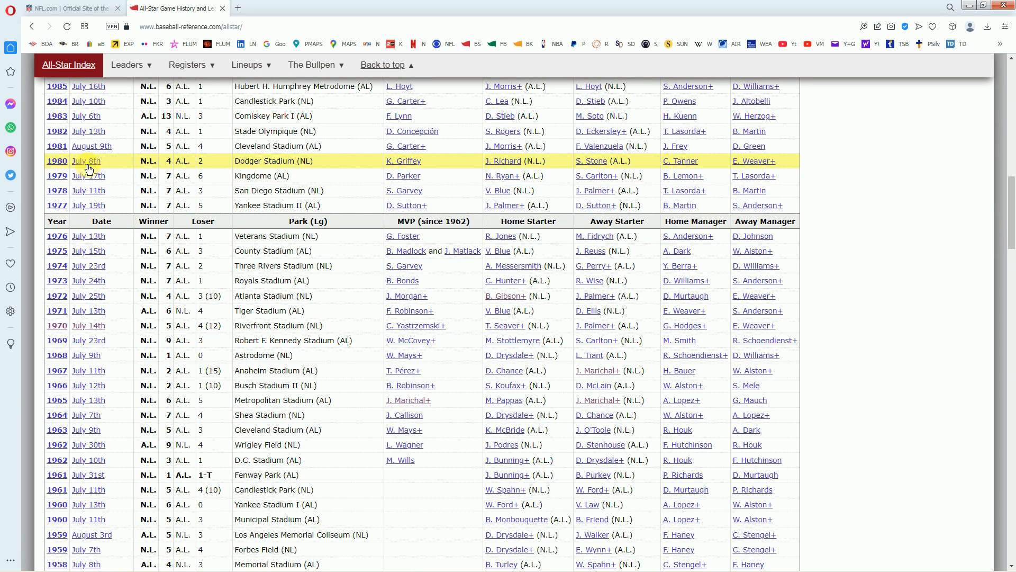
In the browser, open the July 8th, 1980 All-Star Game box score and examine its line score and pitching lines.
{"action": "double_click", "coordinate": [95, 161]}
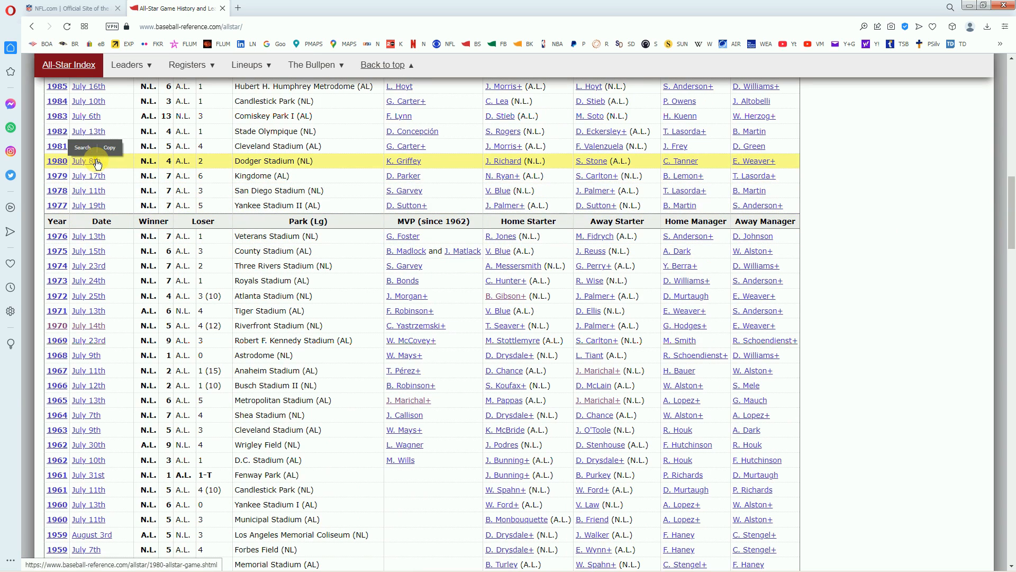
{"action": "left_click", "coordinate": [96, 162]}
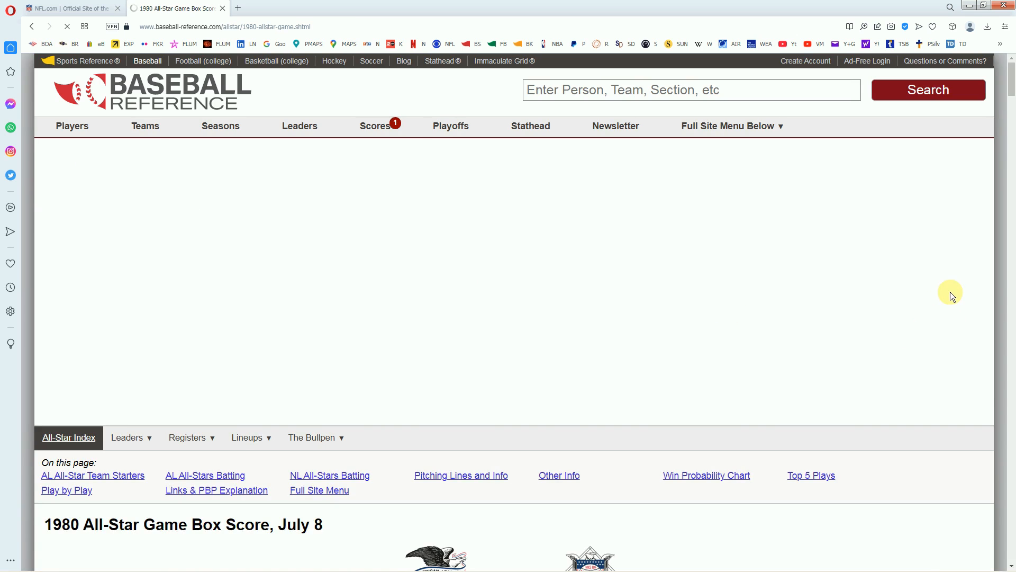
{"action": "scroll", "coordinate": [1011, 97], "scroll_direction": "down", "scroll_amount": 10}
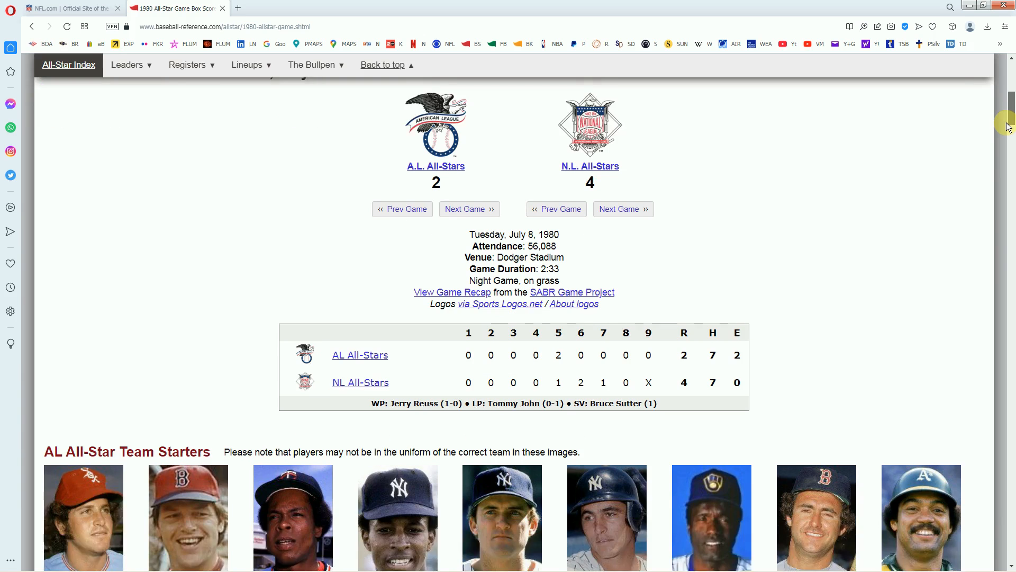
{"action": "left_click", "coordinate": [465, 343]}
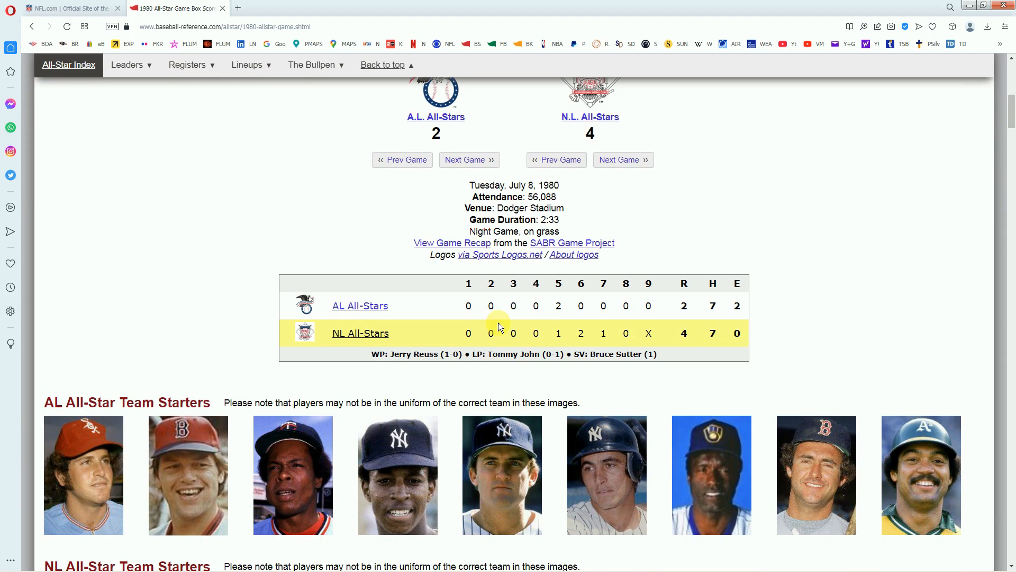
{"action": "scroll", "coordinate": [1012, 122], "scroll_direction": "down", "scroll_amount": 4}
{"action": "left_click_drag", "start_coordinate": [1012, 137], "coordinate": [1010, 270]}
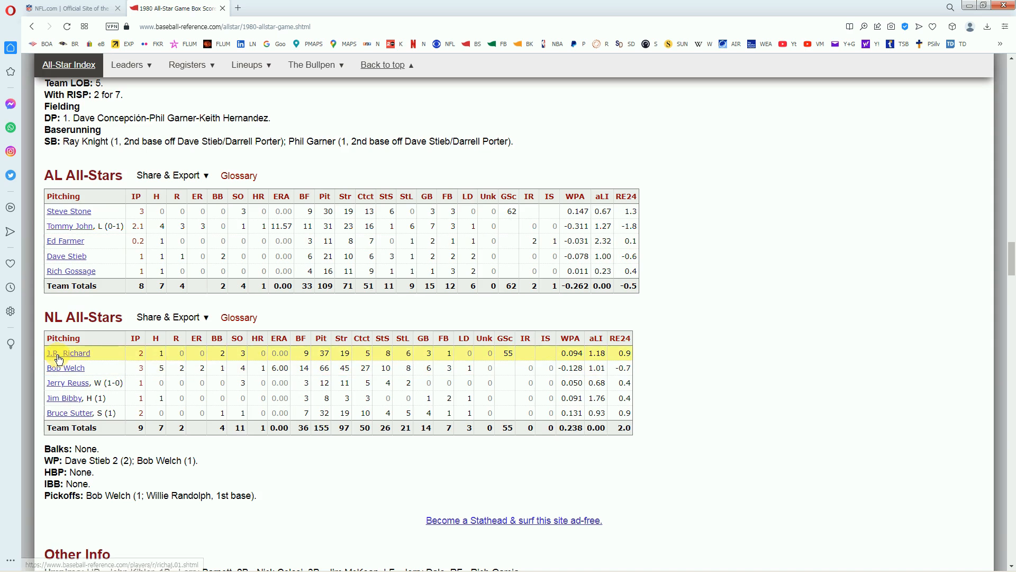
Leave the All-Star Game page for the 00AAAGAME005.xls scoresheet and select the Giants leadoff batter's first-inning cell again.
{"action": "left_click", "coordinate": [1006, 6]}
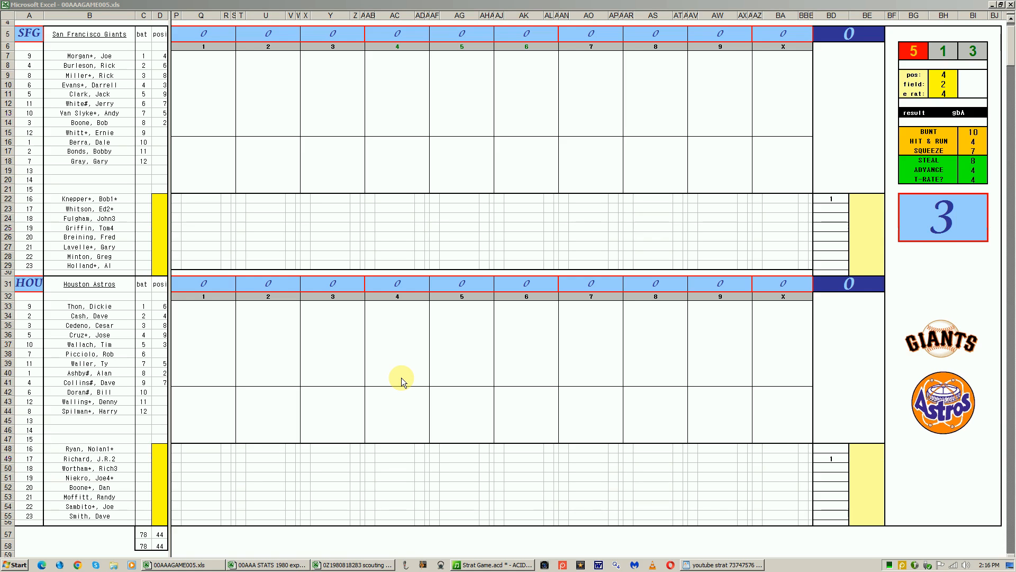
{"action": "left_click", "coordinate": [202, 56]}
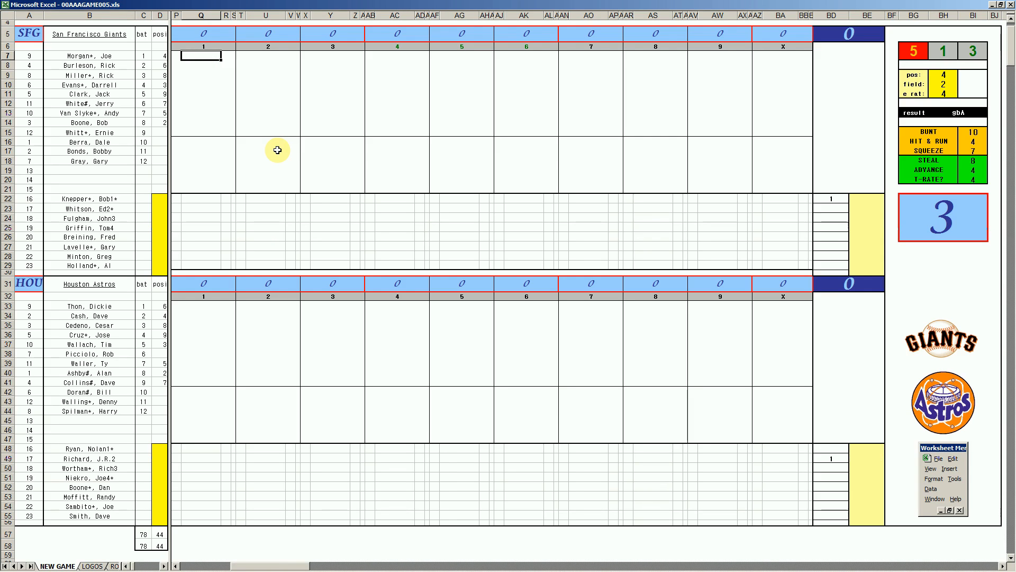
Recalculate the sheet's random dice rolls repeatedly for the Giants' leadoff at-bat in the first inning.
{"action": "key", "text": "F9"}
{"action": "key", "text": "F9"}
{"action": "key", "text": "F9"}
{"action": "key", "text": "F9"}
{"action": "key", "text": "F9"}
{"action": "key", "text": "F9"}
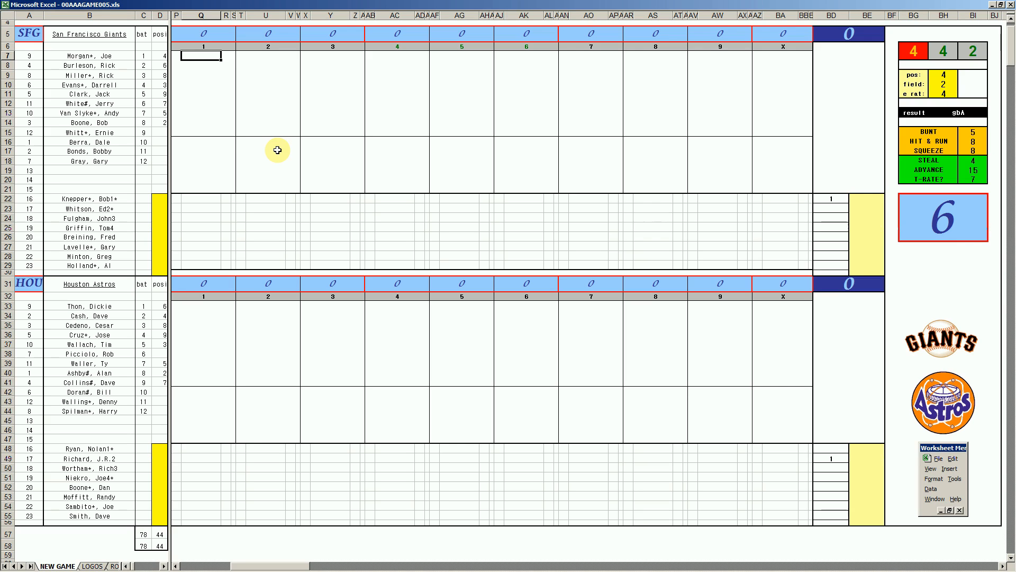
{"action": "key", "text": "F9"}
{"action": "key", "text": "F9"}
{"action": "key", "text": "F9"}
{"action": "key", "text": "F9"}
{"action": "key", "text": "F9"}
{"action": "key", "text": "F9"}
{"action": "key", "text": "F9"}
{"action": "key", "text": "F9"}
{"action": "key", "text": "F9"}
{"action": "key", "text": "F9"}
{"action": "key", "text": "F9"}
{"action": "key", "text": "F9"}
{"action": "key", "text": "F9"}
{"action": "key", "text": "F9"}
{"action": "key", "text": "F9"}
{"action": "key", "text": "F9"}
{"action": "key", "text": "F9"}
{"action": "key", "text": "F9"}
{"action": "key", "text": "F9"}
{"action": "key", "text": "F9"}
{"action": "key", "text": "F9"}
{"action": "key", "text": "F9"}
{"action": "key", "text": "F9"}
{"action": "key", "text": "F9"}
{"action": "key", "text": "F9"}
{"action": "key", "text": "F9"}
{"action": "key", "text": "F9"}
{"action": "key", "text": "F9"}
{"action": "key", "text": "F9"}
{"action": "key", "text": "F9"}
{"action": "key", "text": "F9"}
{"action": "key", "text": "F9"}
{"action": "key", "text": "F9"}
{"action": "key", "text": "F9"}
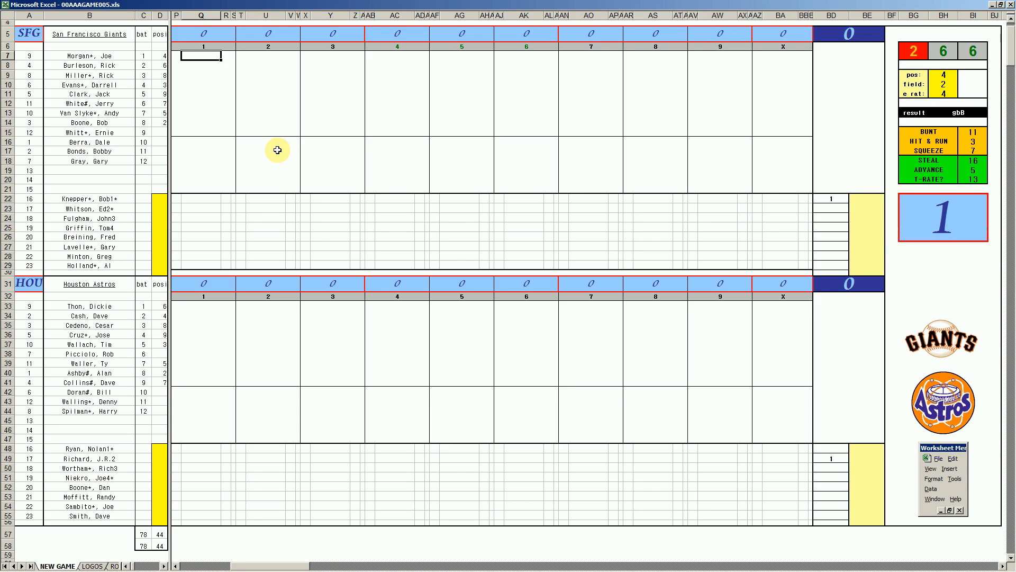
Enter the first-inning results ₩13, ₩63 and k for the Giants' first three batters.
{"action": "type", "text": "#13"}
{"action": "key", "text": "Return"}
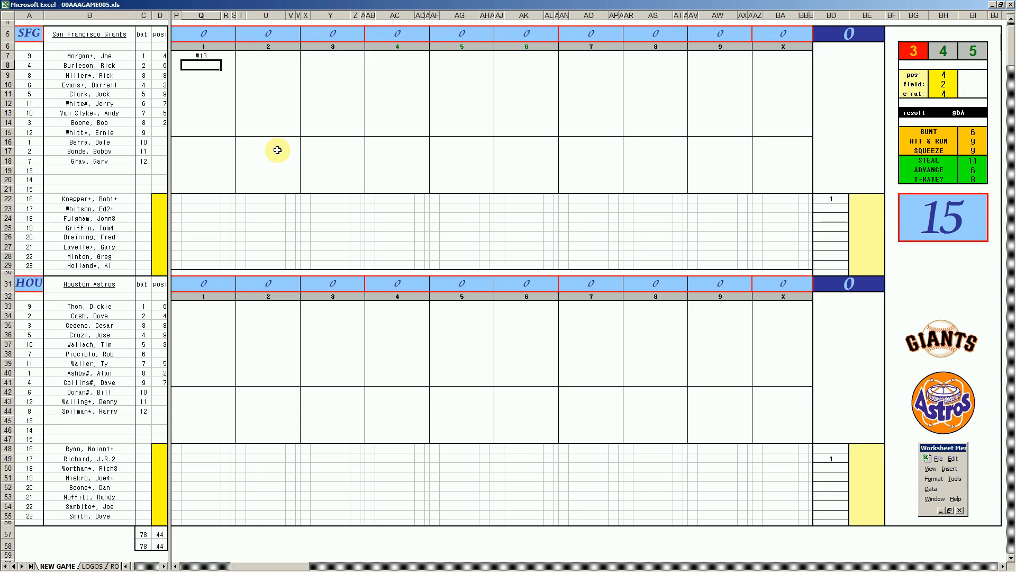
{"action": "type", "text": "#63"}
{"action": "key", "text": "Return"}
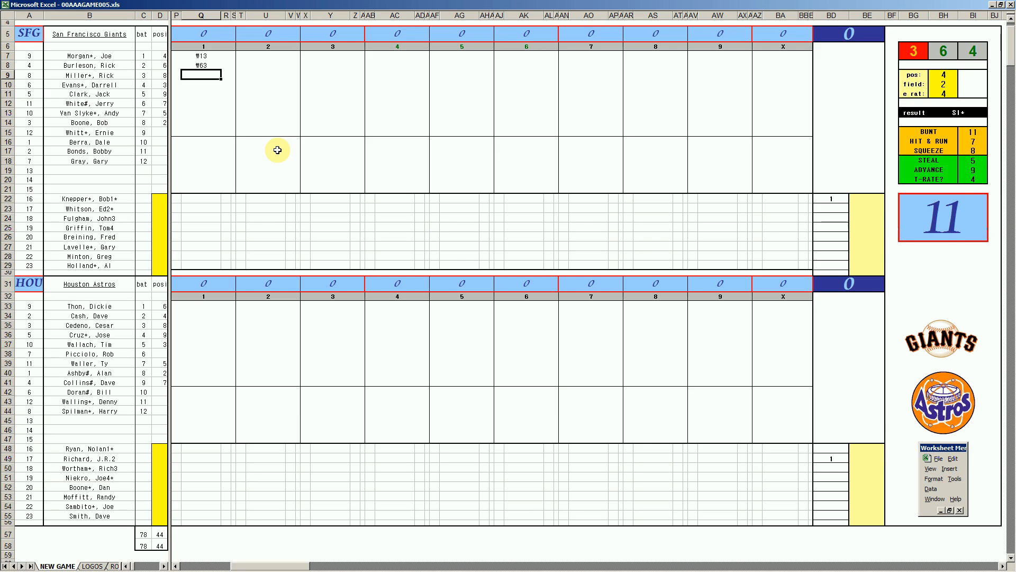
{"action": "type", "text": "k"}
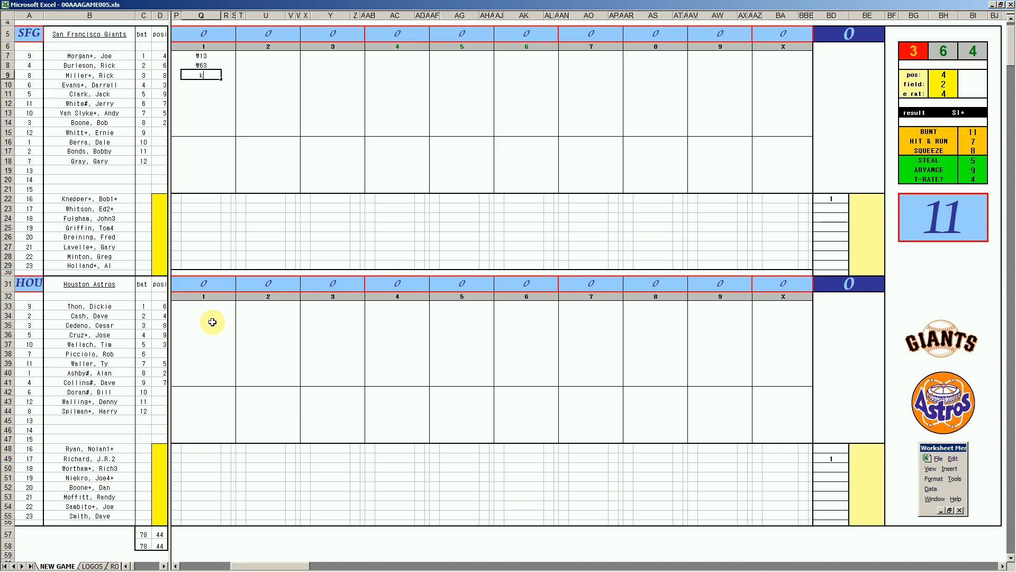
{"action": "left_click", "coordinate": [203, 304]}
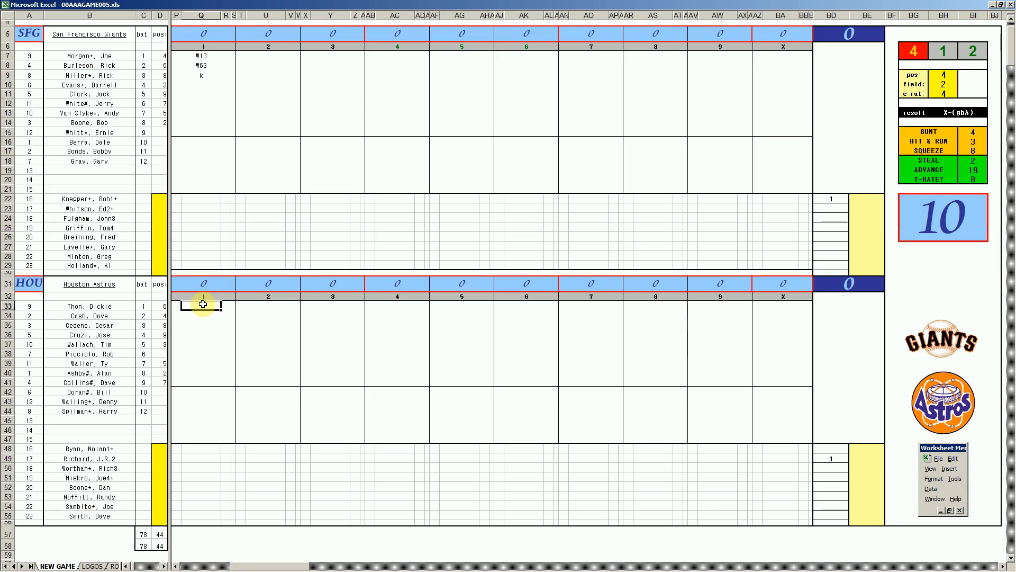
Set the fielding lookup's position value to 9.
{"action": "key", "text": "ctrl+q"}
{"action": "type", "text": "9"}
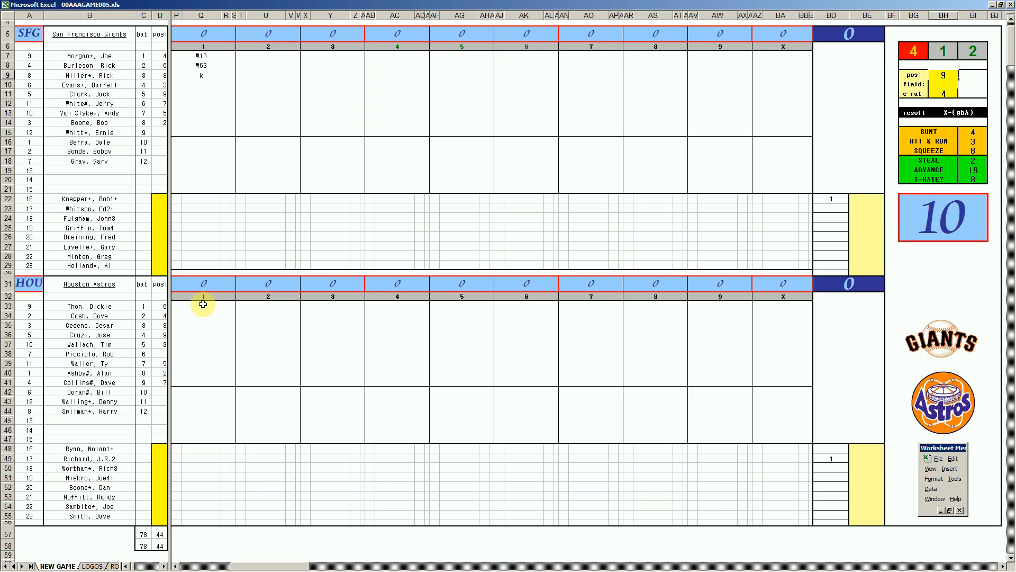
{"action": "key", "text": "Return"}
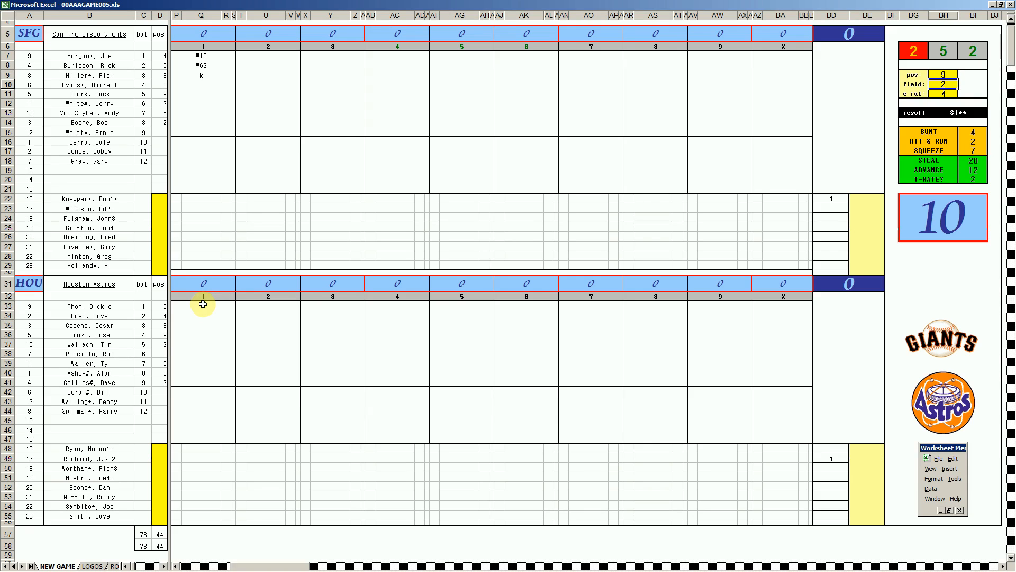
Enter the first-inning results 1, ₩54 and 1 for the Astros' first three batters.
{"action": "left_click", "coordinate": [204, 308]}
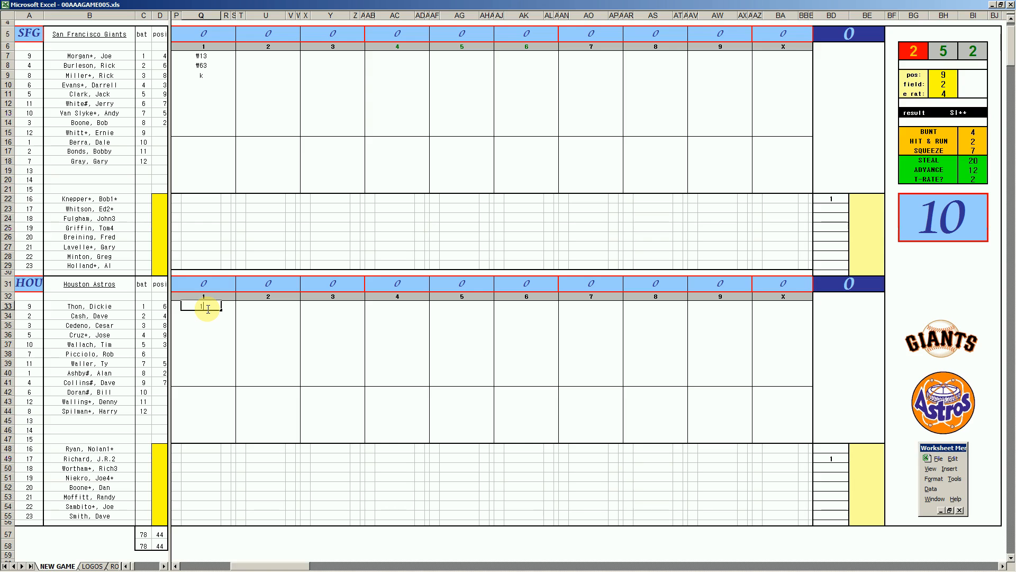
{"action": "key", "text": "Return"}
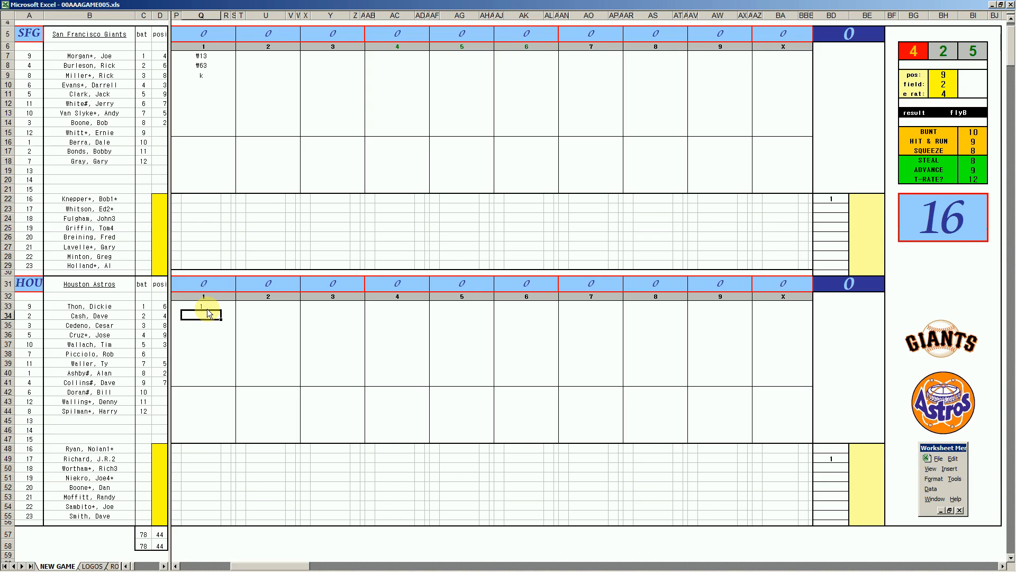
{"action": "type", "text": "#54"}
{"action": "key", "text": "Return"}
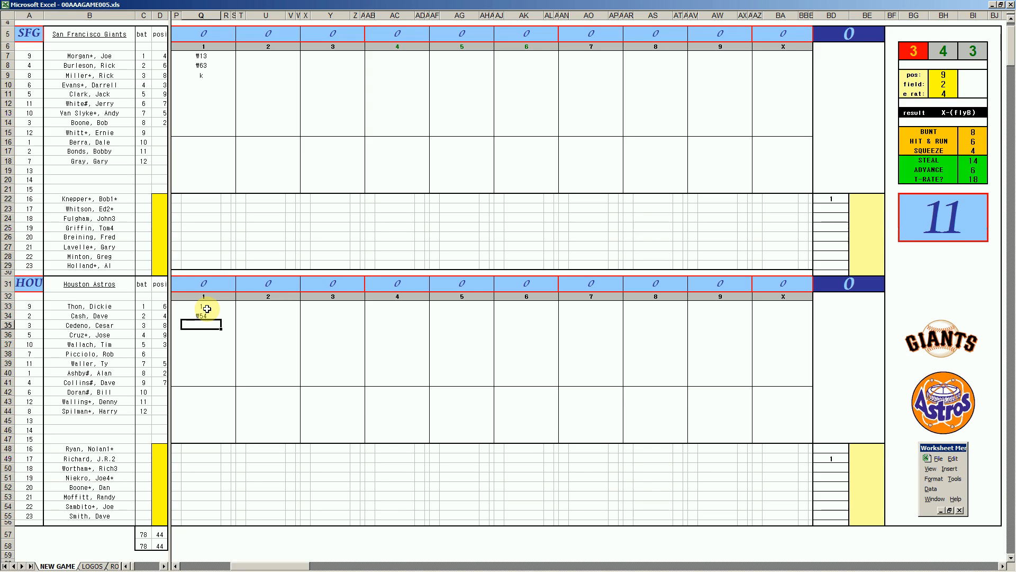
{"action": "type", "text": "1"}
{"action": "key", "text": "Return"}
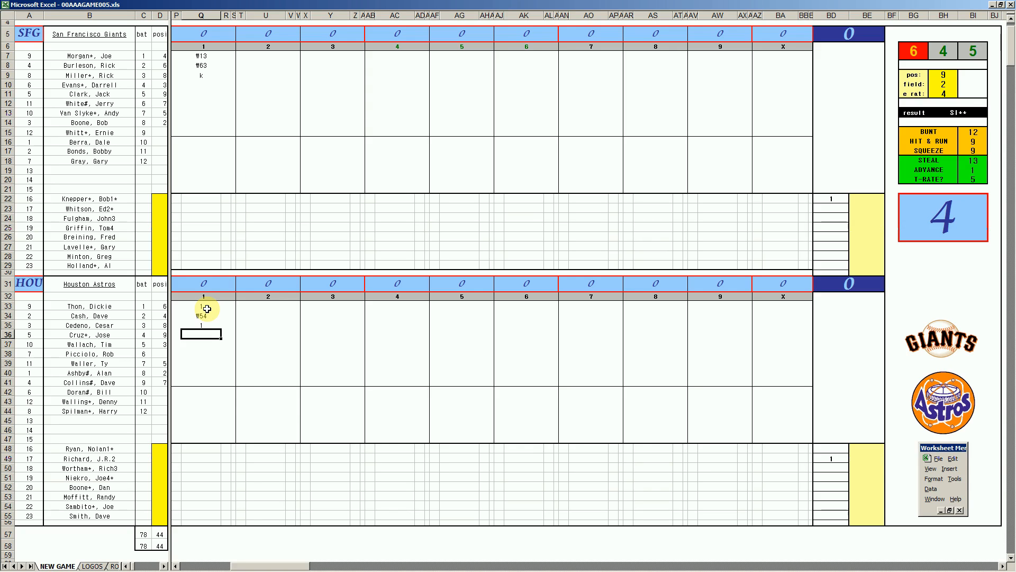
Enter 9 for the Astros' fourth batter in the first inning with a 1 beside it, and mark the second batter's run in P34.
{"action": "key", "text": "F9"}
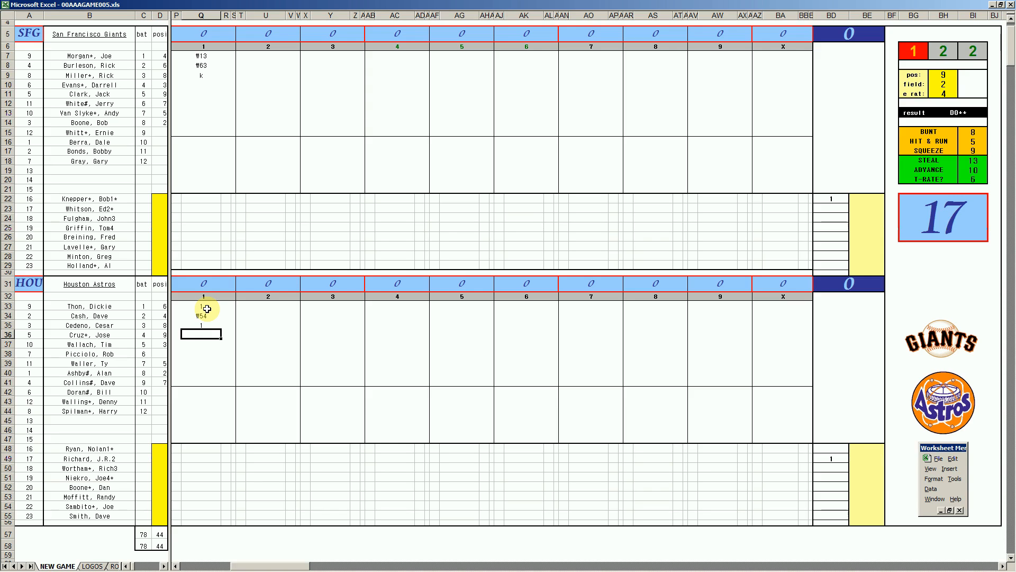
{"action": "type", "text": "9"}
{"action": "key", "text": "Return"}
{"action": "key", "text": "Up"}
{"action": "key", "text": "Right"}
{"action": "type", "text": "1"}
{"action": "key", "text": "Left"}
{"action": "key", "text": "Left"}
{"action": "key", "text": "Up"}
{"action": "key", "text": "Up"}
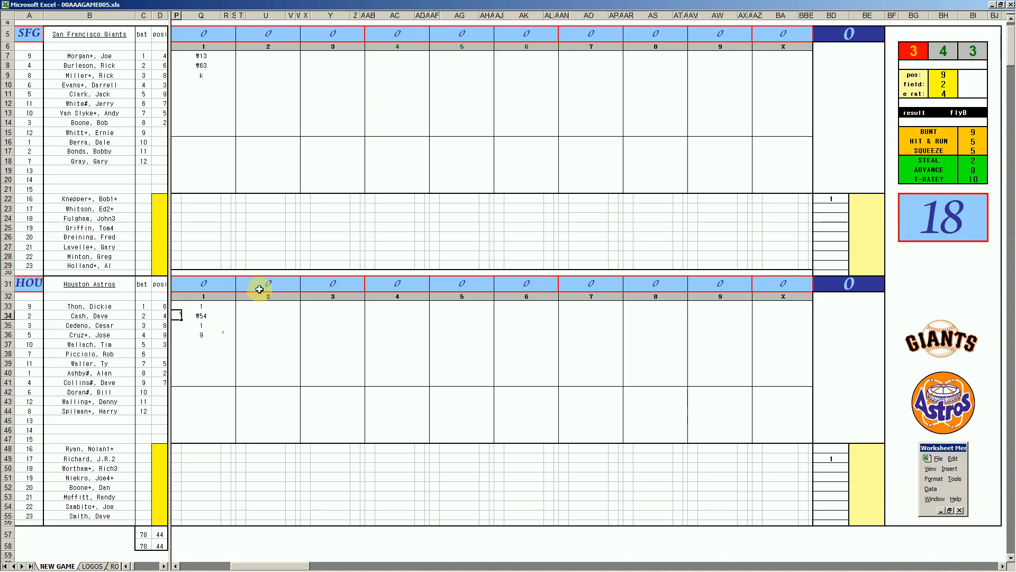
{"action": "key", "text": "Return"}
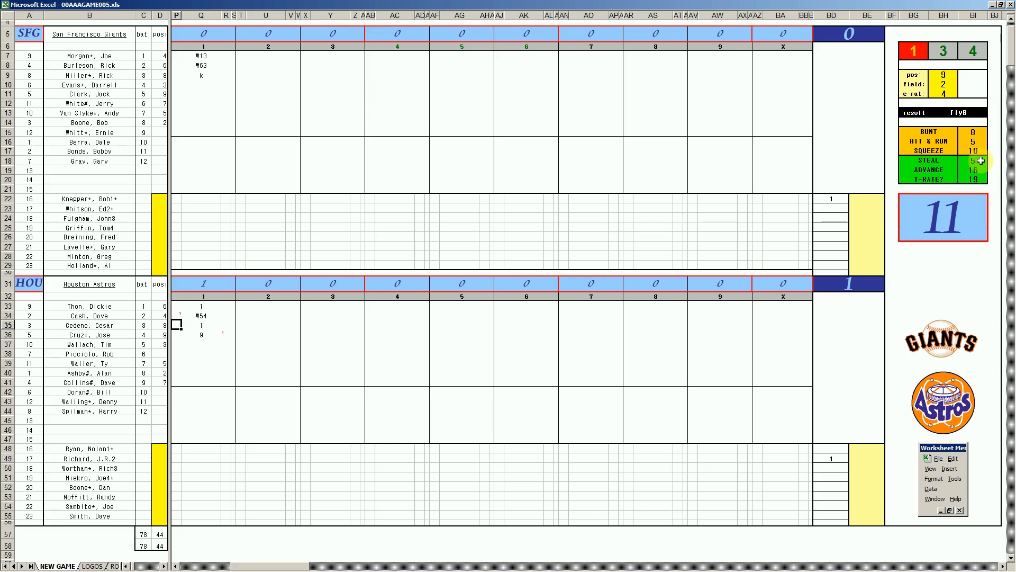
Add the small mark in S35 beside the Astros' third batter and enter ₩63 as the fifth batter's first-inning result.
{"action": "key", "text": "Right"}
{"action": "key", "text": "Right"}
{"action": "key", "text": "Right"}
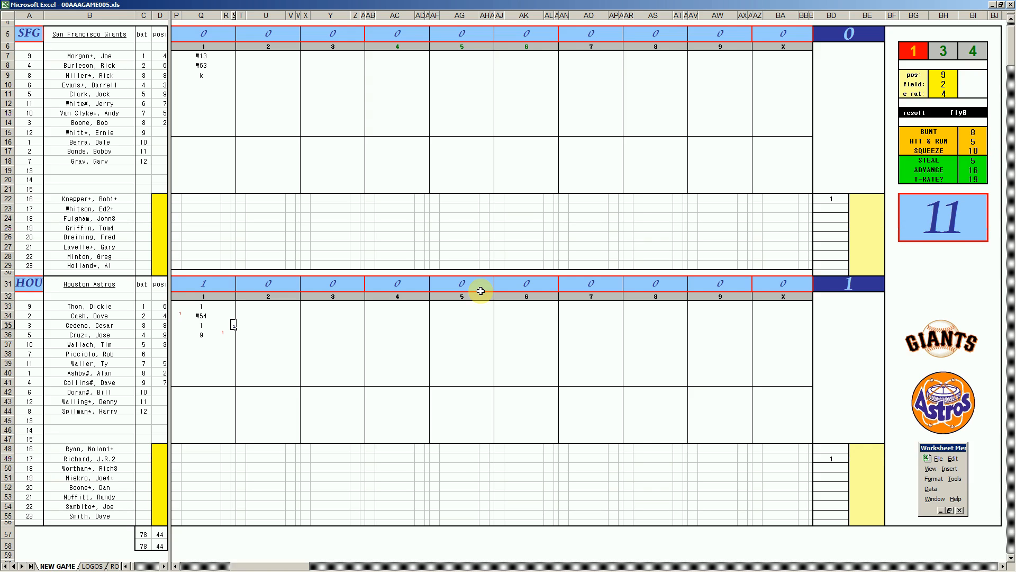
{"action": "key", "text": "Left"}
{"action": "key", "text": "Left"}
{"action": "key", "text": "Down"}
{"action": "key", "text": "Down"}
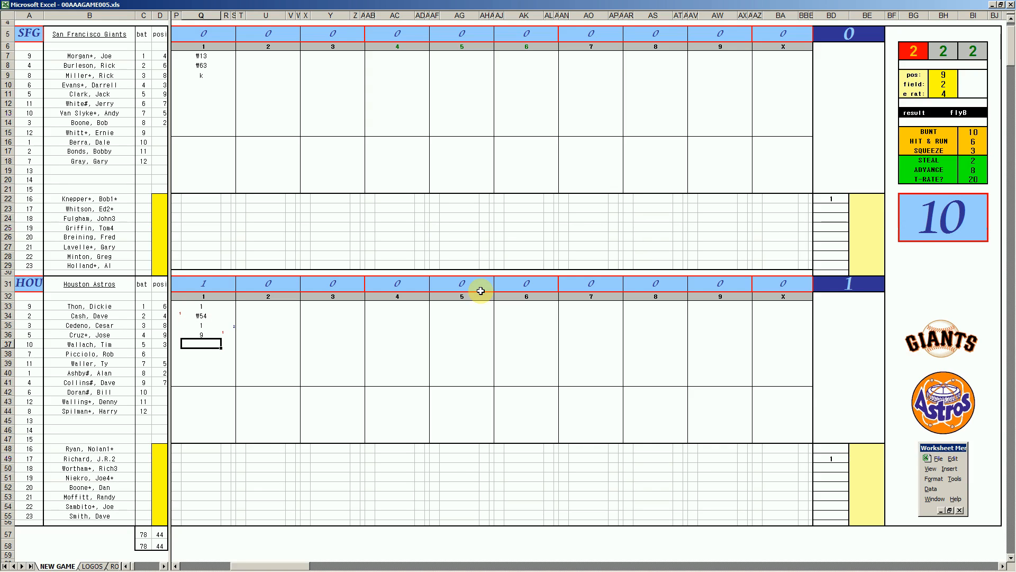
{"action": "type", "text": "#63"}
Enter the second-inning results ₩13 and ₩7 for the Giants' fourth and fifth batters.
{"action": "left_click", "coordinate": [259, 87]}
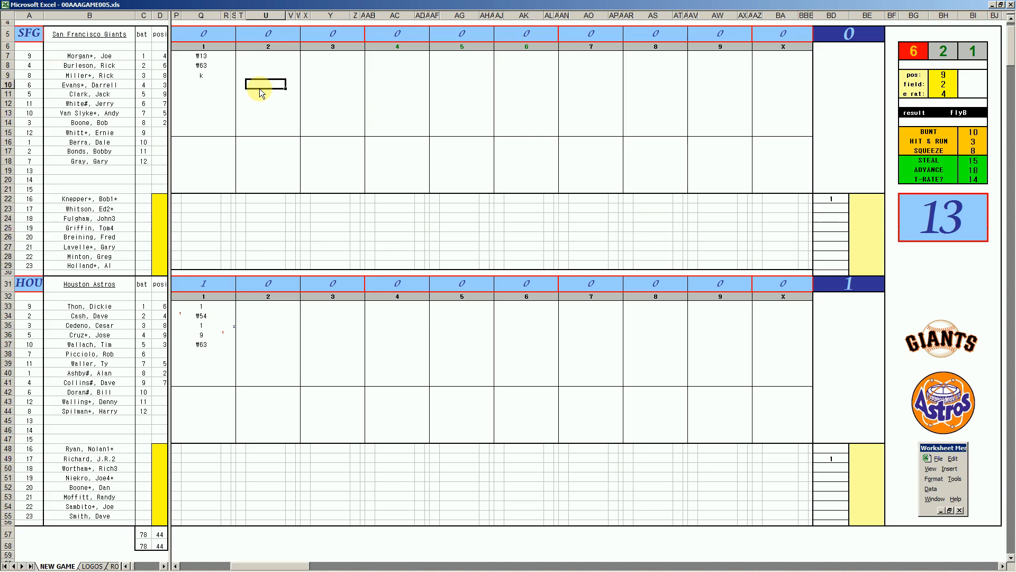
{"action": "type", "text": "#13"}
{"action": "key", "text": "Return"}
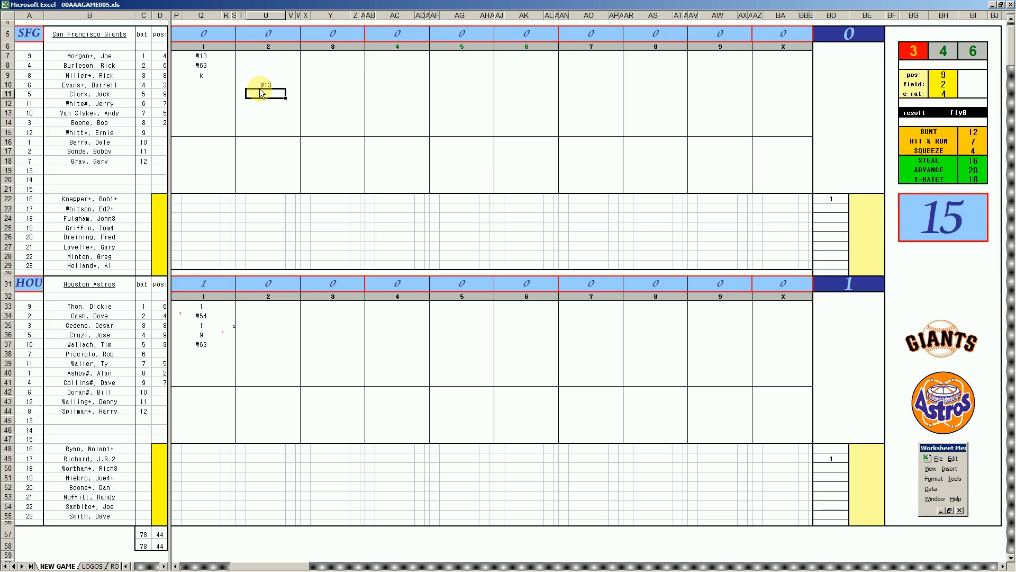
{"action": "type", "text": "#7"}
{"action": "key", "text": "Return"}
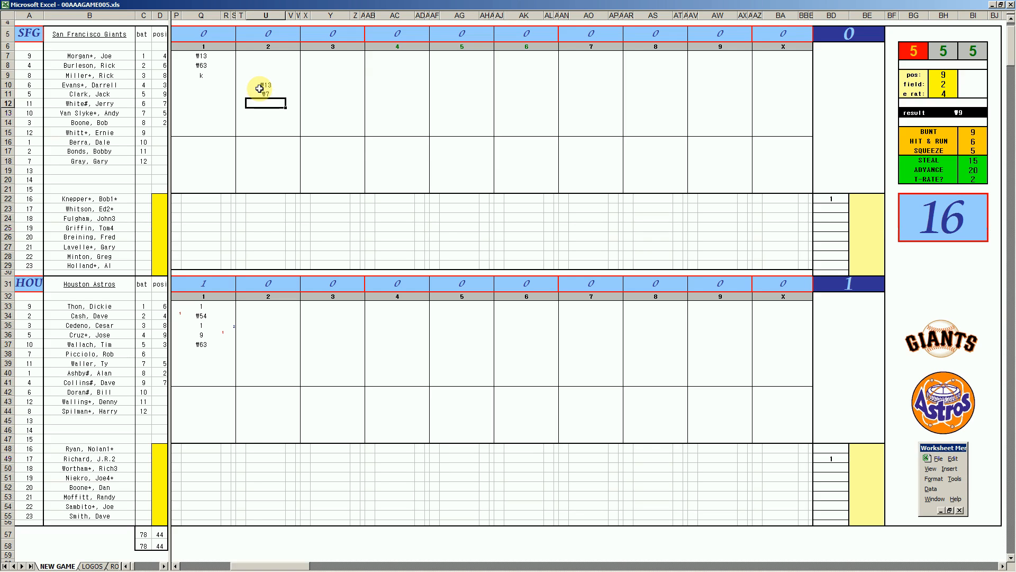
Set the fielding lookup's position to 2 and enter ₩2 as the Giants' sixth batter's second-inning result.
{"action": "key", "text": "ctrl+q"}
{"action": "type", "text": "2"}
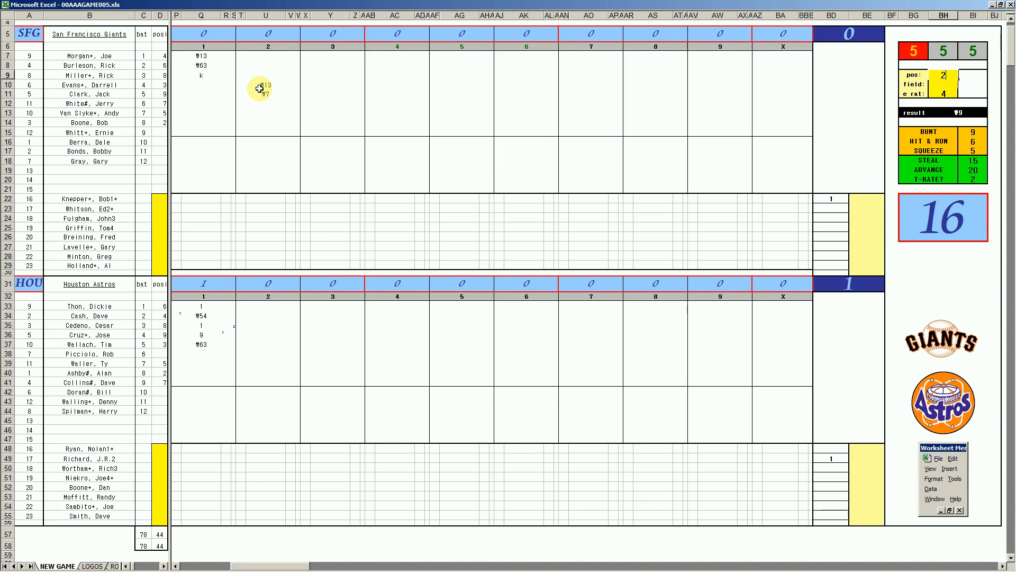
{"action": "key", "text": "Return"}
{"action": "key", "text": "Return"}
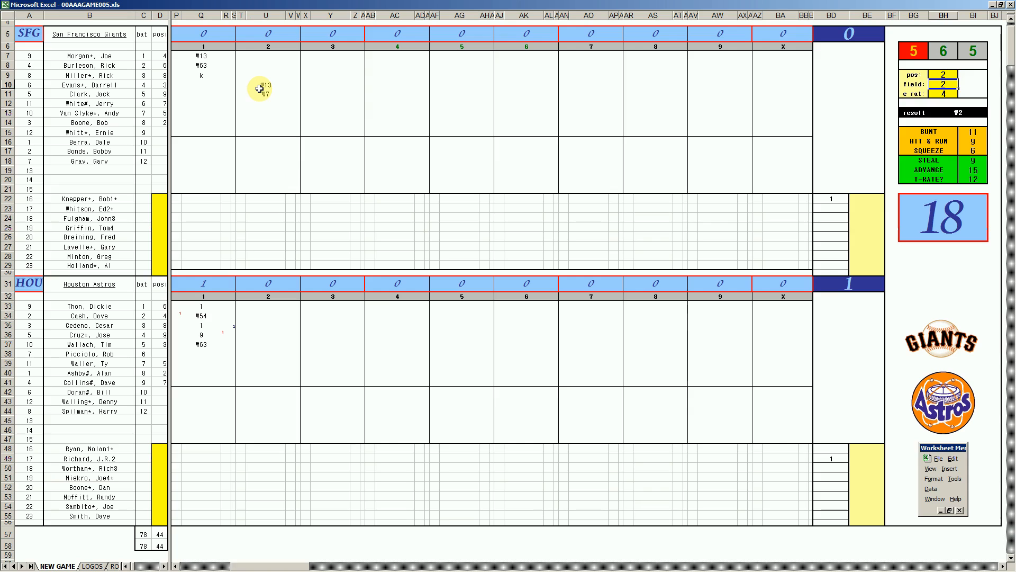
{"action": "left_click", "coordinate": [248, 104]}
{"action": "type", "text": "#2"}
Enter the second-inning results ₩63, 1, 1 and ₩4 for the Astros' sixth through ninth batters.
{"action": "left_click", "coordinate": [263, 353]}
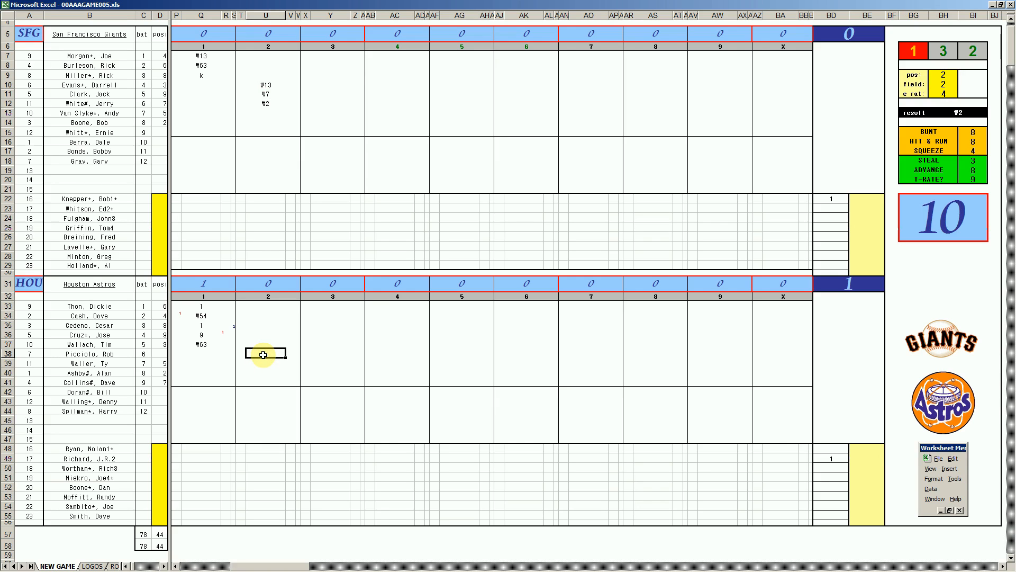
{"action": "type", "text": "3"}
{"action": "key", "text": "Return"}
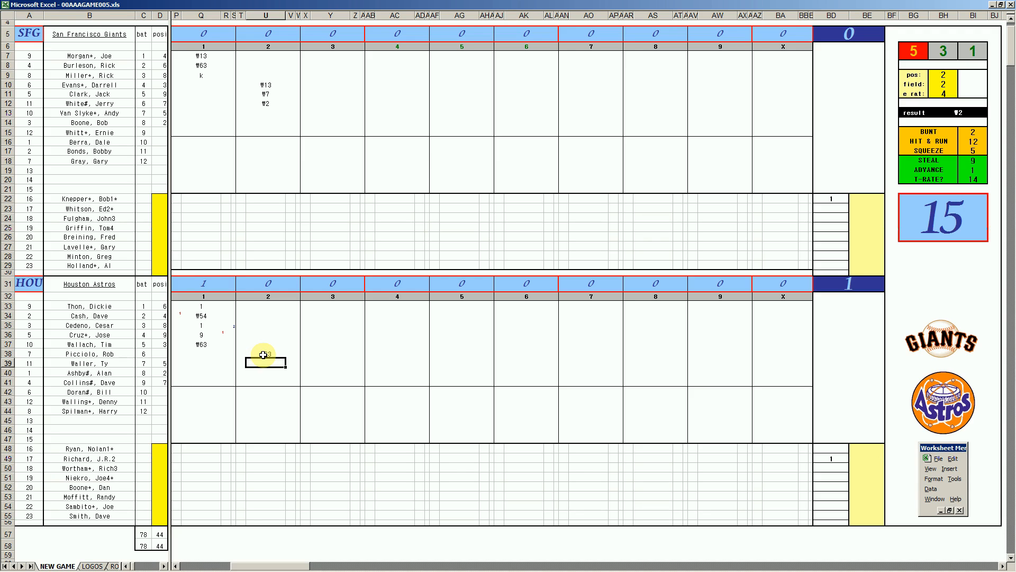
{"action": "type", "text": "1"}
{"action": "key", "text": "Return"}
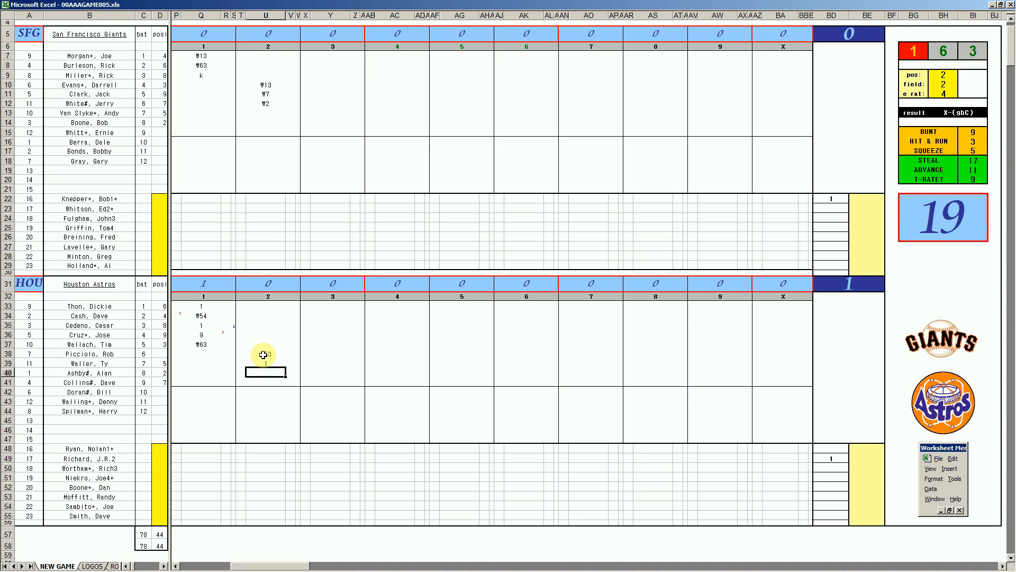
{"action": "type", "text": "1"}
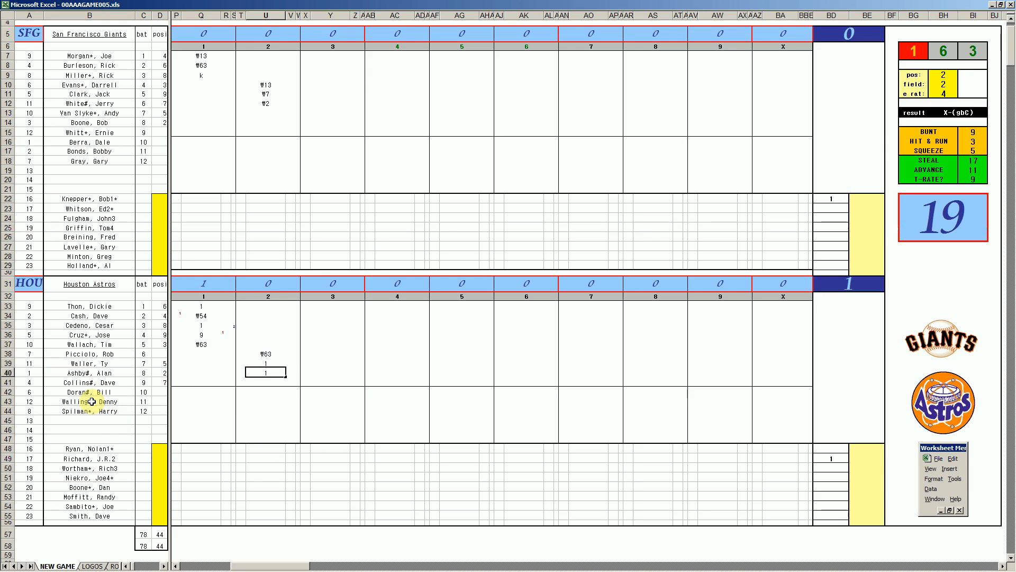
{"action": "key", "text": "Return"}
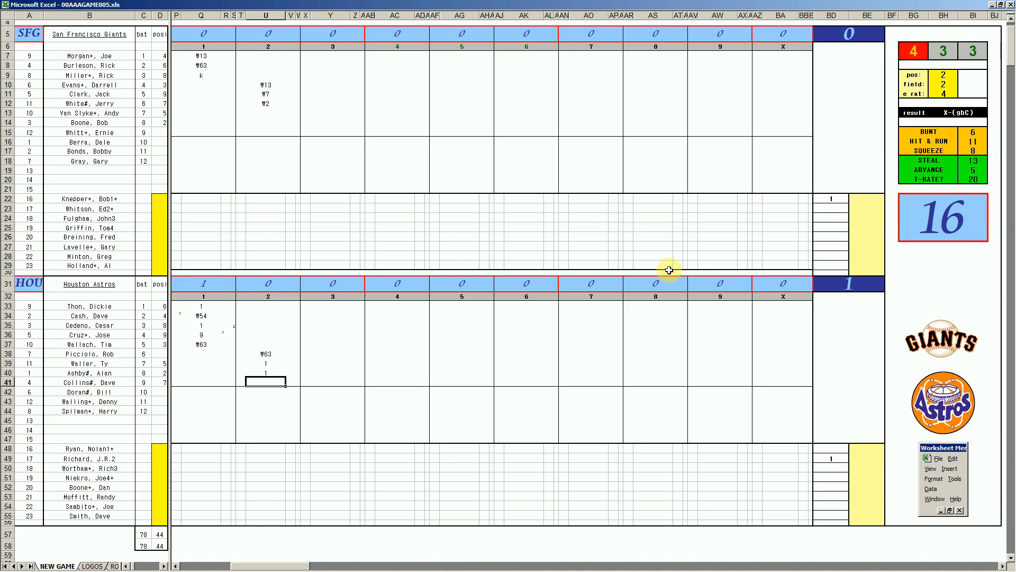
{"action": "type", "text": "#4"}
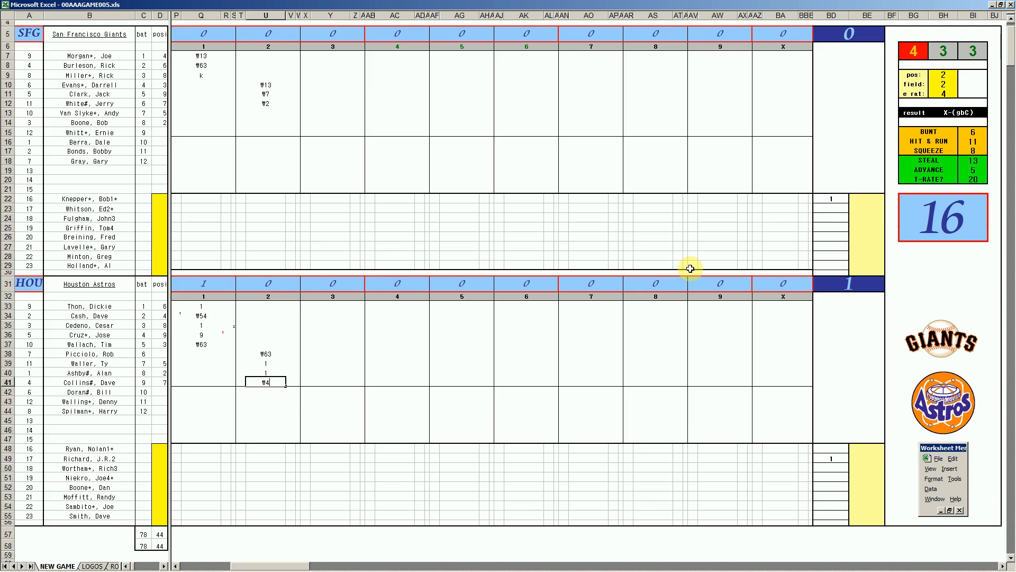
Enter 1 for the Astros' leadoff batter in the second inning with marks in V33 and T39, and k for the second batter.
{"action": "left_click", "coordinate": [271, 307]}
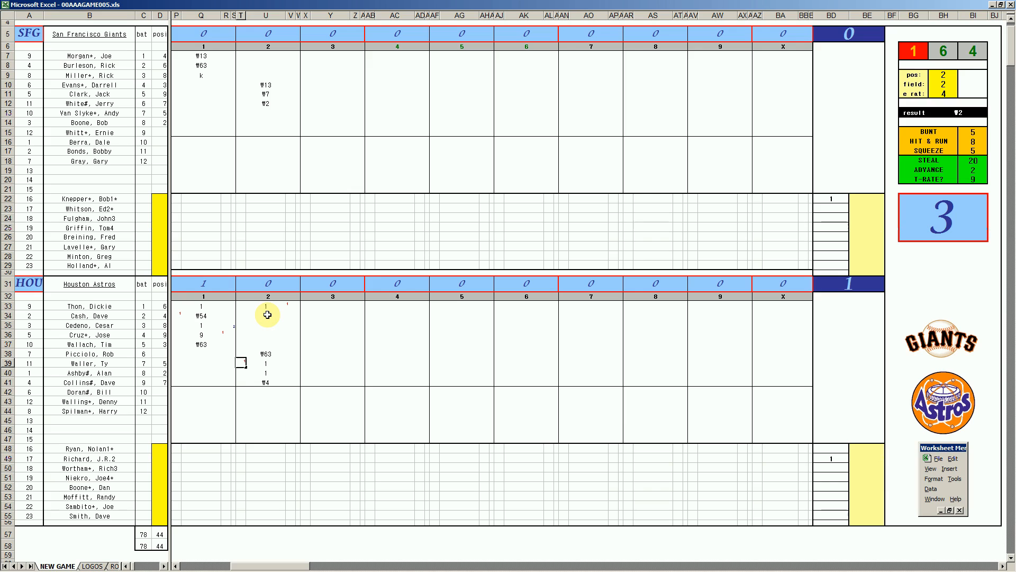
{"action": "key", "text": "Right"}
{"action": "key", "text": "Up"}
{"action": "key", "text": "Up"}
{"action": "key", "text": "Up"}
{"action": "key", "text": "Up"}
{"action": "key", "text": "Up"}
{"action": "key", "text": "Up"}
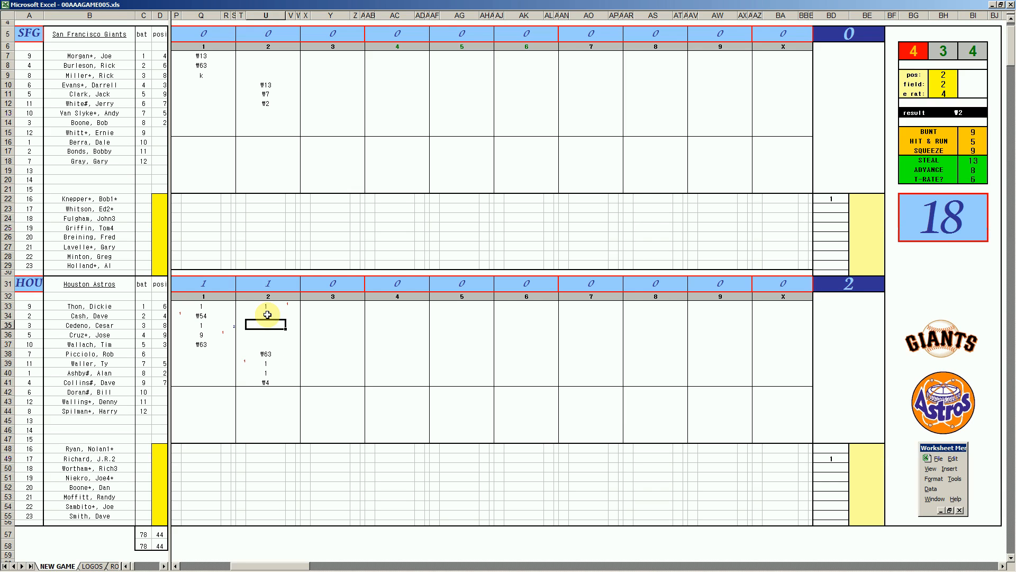
{"action": "key", "text": "Down"}
{"action": "type", "text": "k"}
{"action": "key", "text": "Return"}
Enter the third-inning results k, k and ₩43 for the Giants' seventh through ninth batters.
{"action": "left_click", "coordinate": [320, 114]}
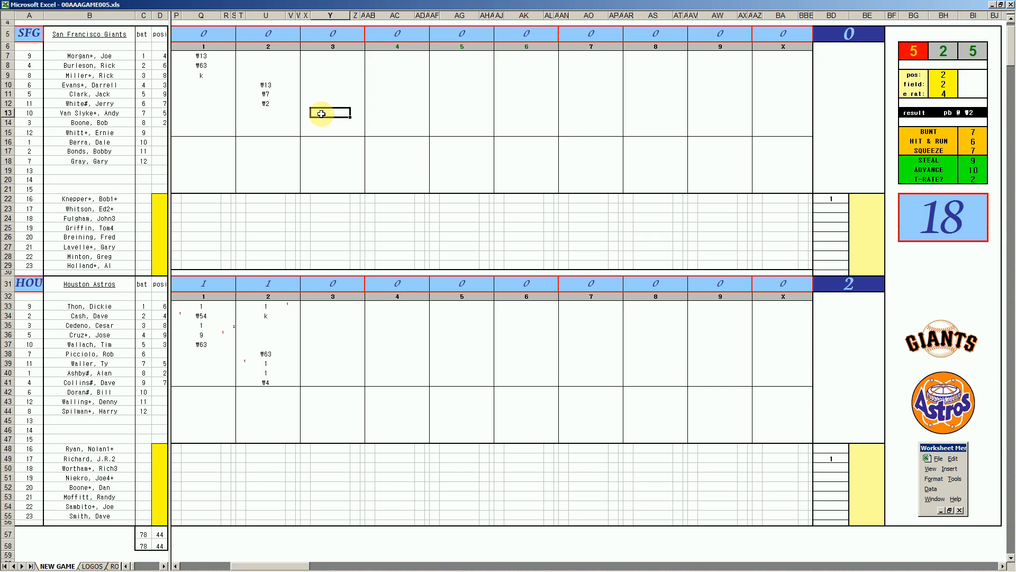
{"action": "type", "text": "k"}
{"action": "key", "text": "Return"}
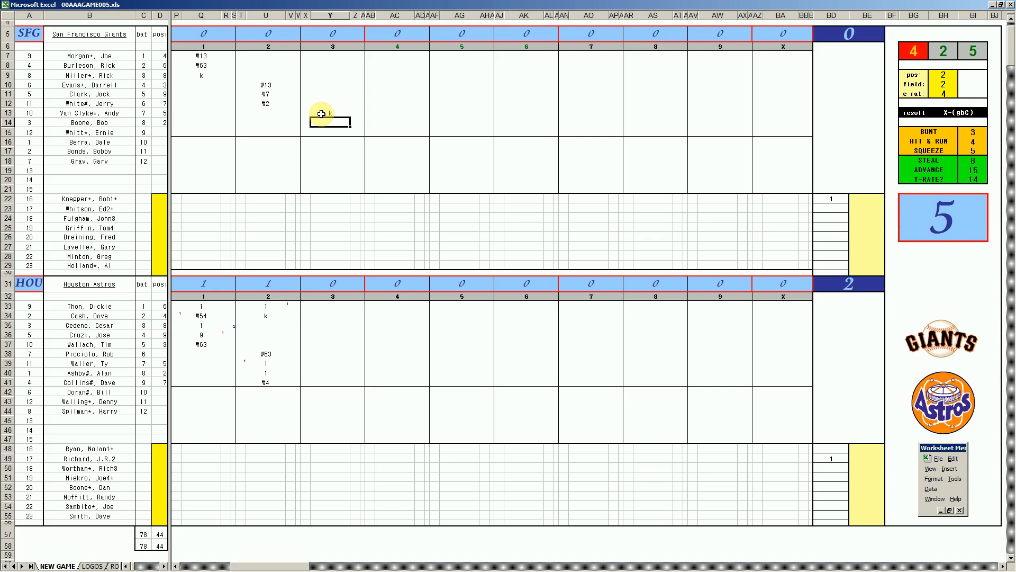
{"action": "type", "text": "k"}
{"action": "key", "text": "Return"}
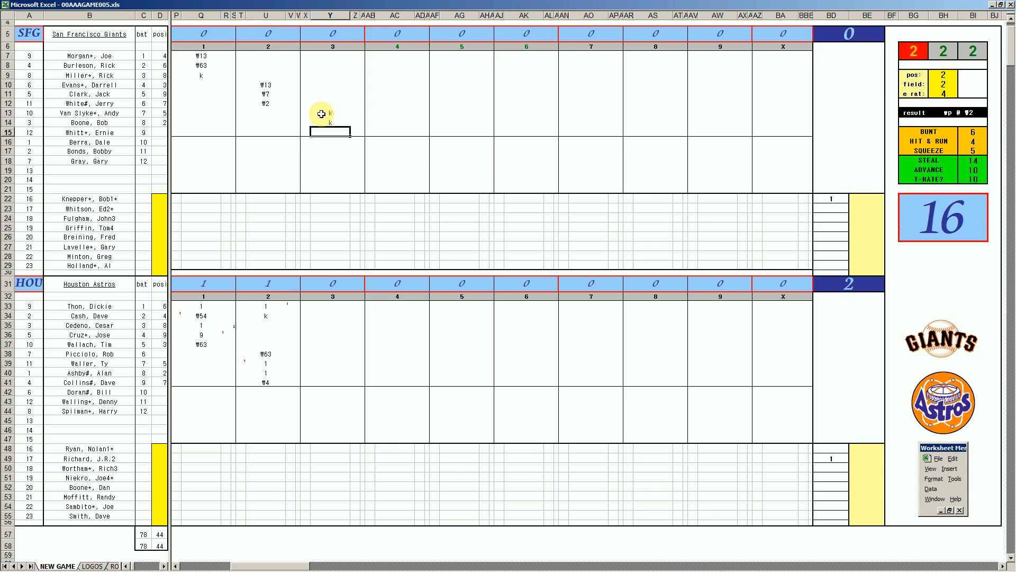
{"action": "type", "text": "\\43"}
Enter ₩5 as the third-inning result for the Astros' third batter.
{"action": "left_click", "coordinate": [325, 324]}
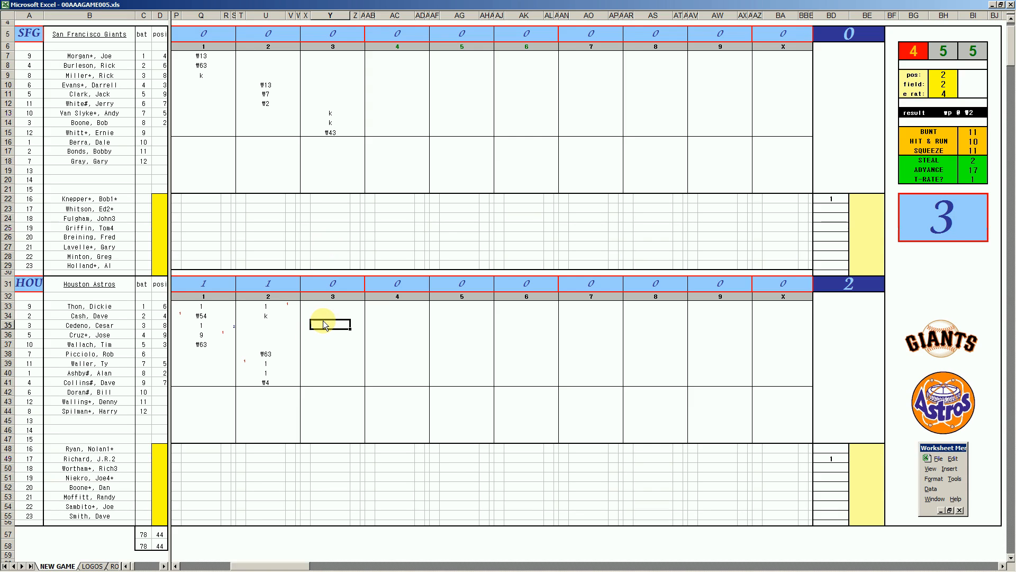
{"action": "type", "text": "\\5"}
{"action": "key", "text": "Return"}
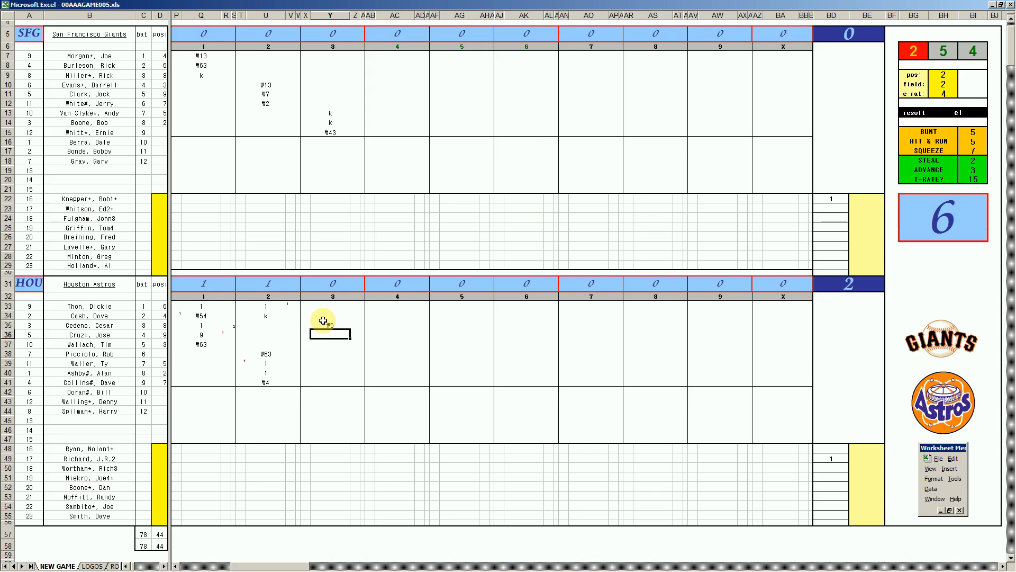
Enter the third-inning results ₩53, 2 and 4 for the Astros' fourth through sixth batters.
{"action": "type", "text": "\\53"}
{"action": "key", "text": "Return"}
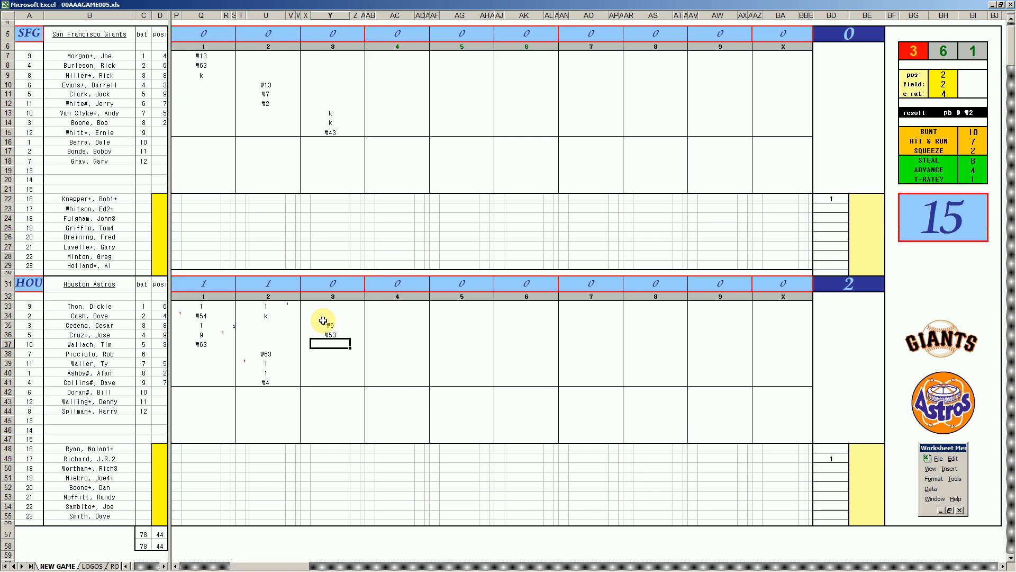
{"action": "type", "text": "2"}
{"action": "key", "text": "Return"}
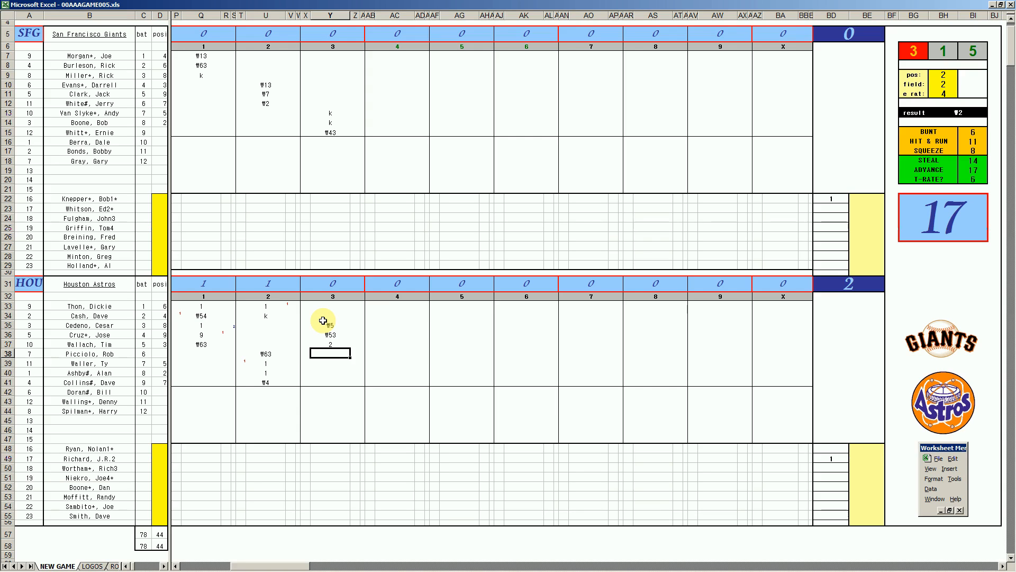
{"action": "type", "text": "4"}
{"action": "key", "text": "Right"}
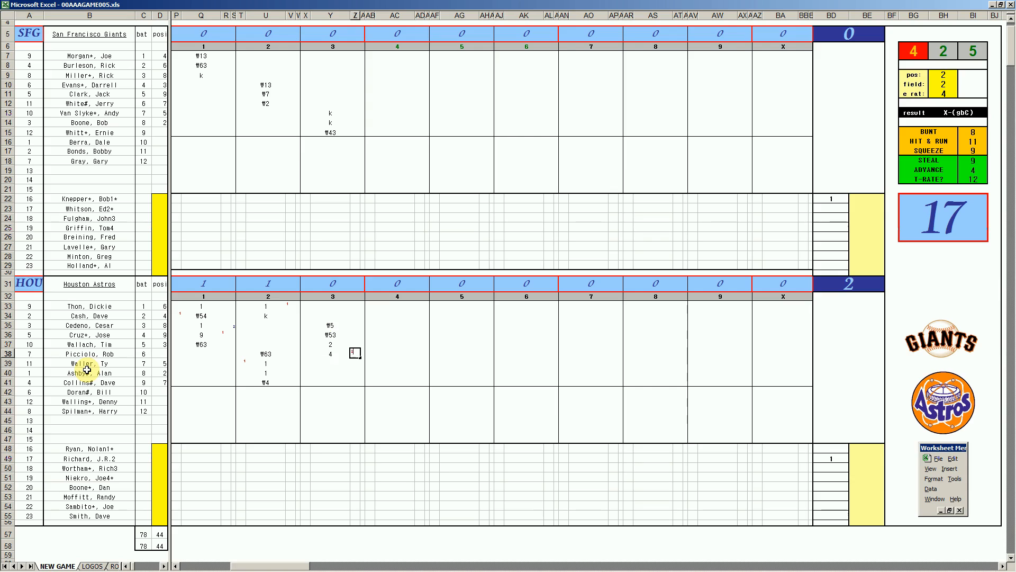
Mark 2 in Z38 and 1 in both X37 and X38, and enter k as the Astros' seventh batter's third-inning result.
{"action": "type", "text": "2"}
{"action": "key", "text": "Left"}
{"action": "key", "text": "Left"}
{"action": "key", "text": "Up"}
{"action": "type", "text": "1"}
{"action": "key", "text": "Down"}
{"action": "type", "text": "1"}
{"action": "key", "text": "Down"}
{"action": "key", "text": "Right"}
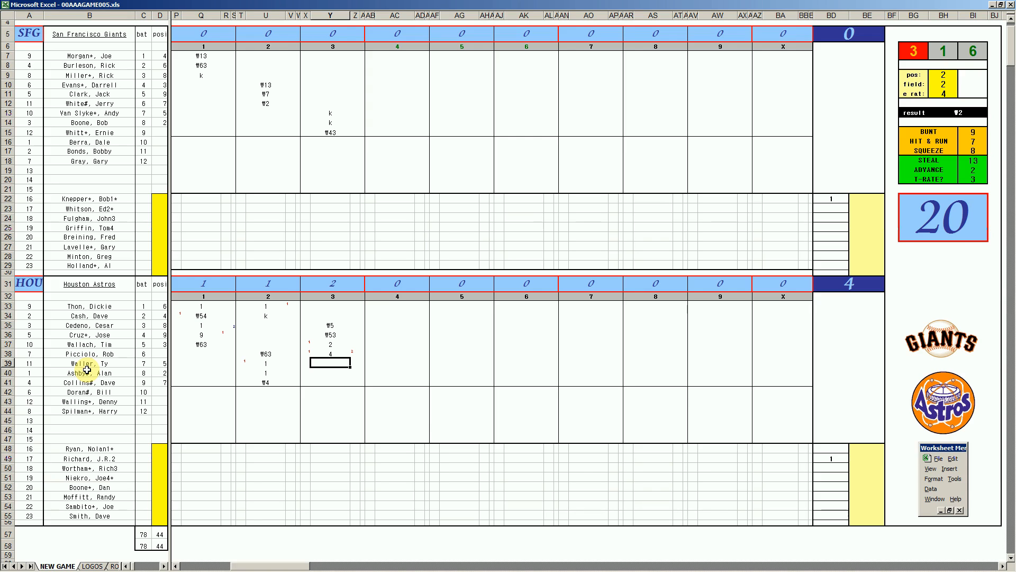
{"action": "type", "text": "k"}
Enter the fourth-inning results k, 1 and k for the Giants' first through third batters.
{"action": "left_click", "coordinate": [401, 57]}
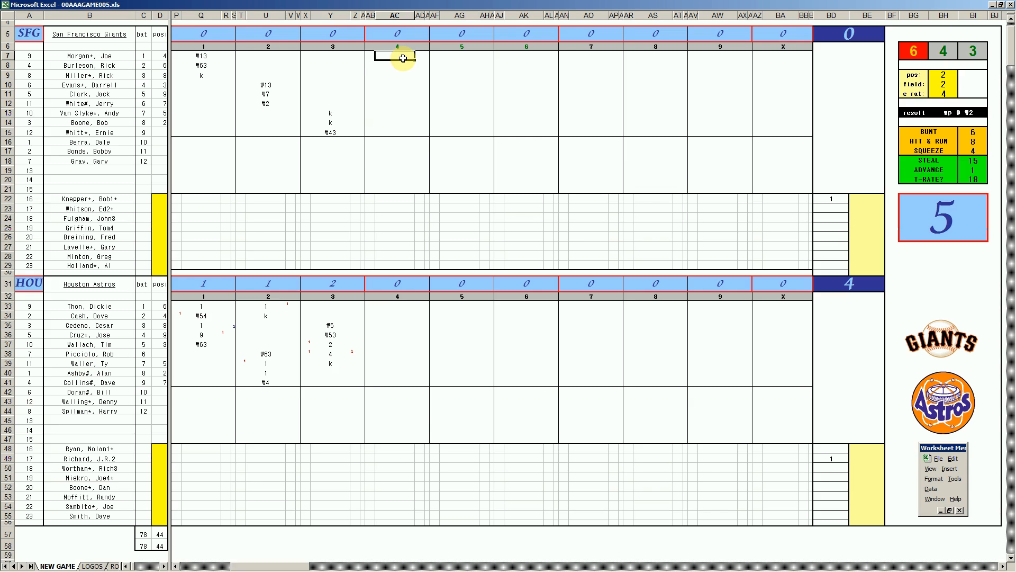
{"action": "type", "text": "k"}
{"action": "key", "text": "Return"}
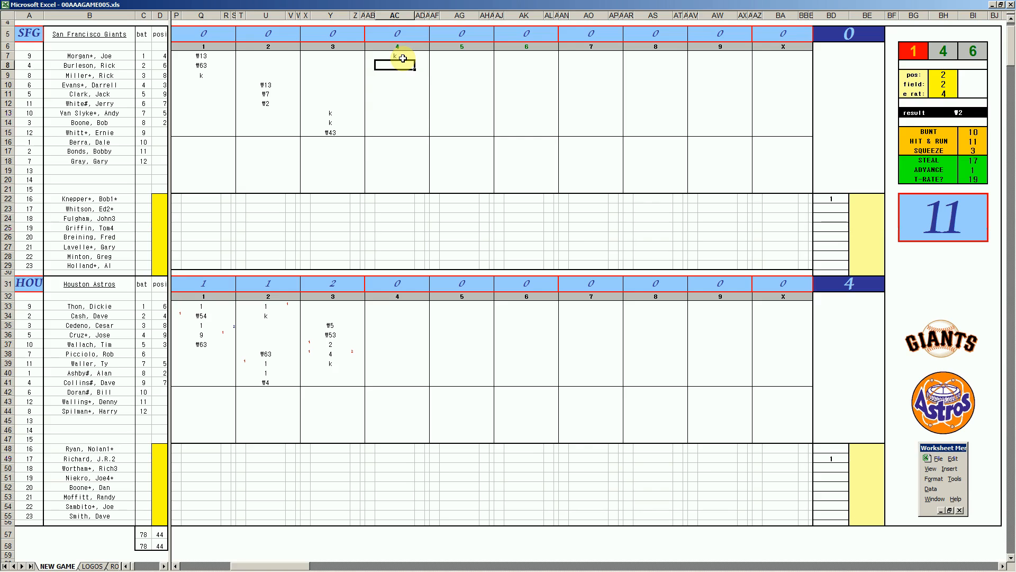
{"action": "type", "text": "1"}
{"action": "key", "text": "Return"}
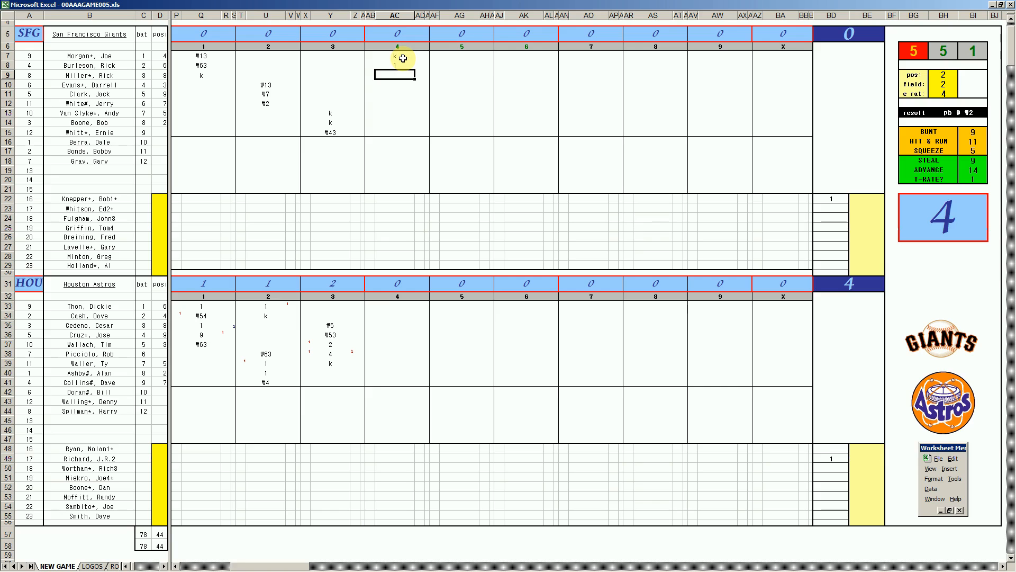
{"action": "type", "text": "k"}
{"action": "key", "text": "Return"}
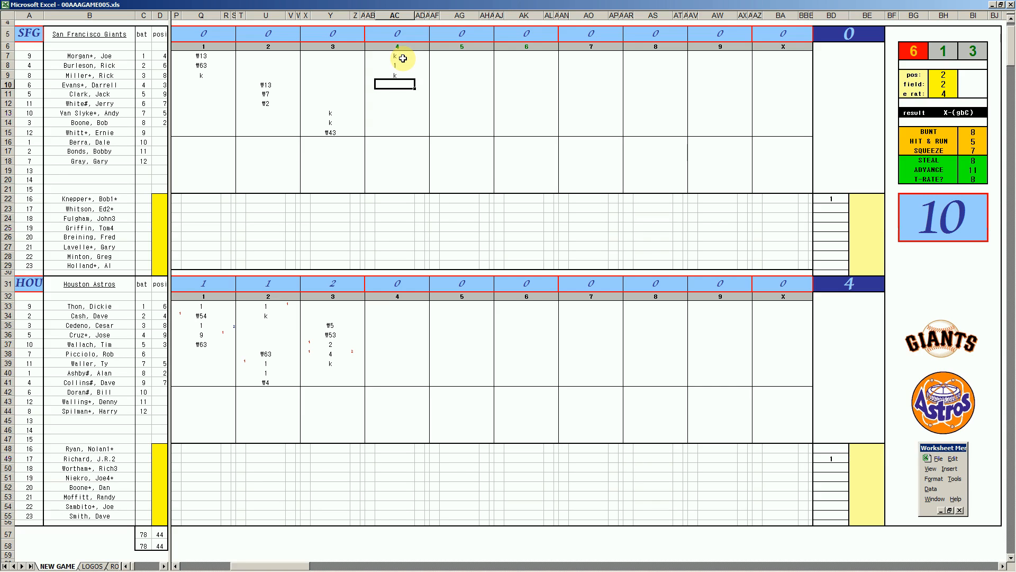
Set the fielding lookup to pos 6 and e rat 30, and enter ₩63 for the Giants' fourth batter in the fourth inning.
{"action": "key", "text": "ctrl+q"}
{"action": "type", "text": "6"}
{"action": "key", "text": "Return"}
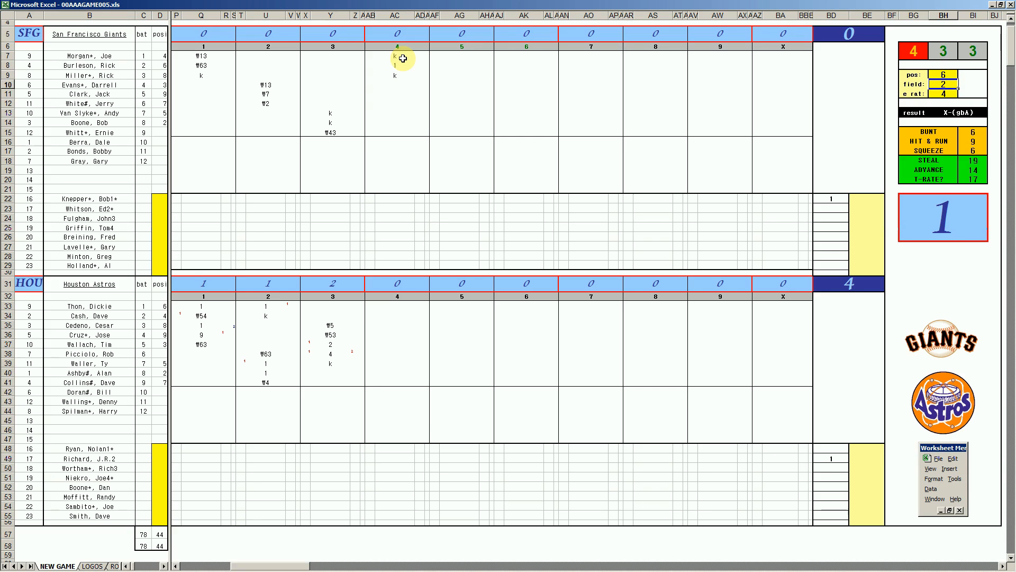
{"action": "key", "text": "Return"}
{"action": "key", "text": "Return"}
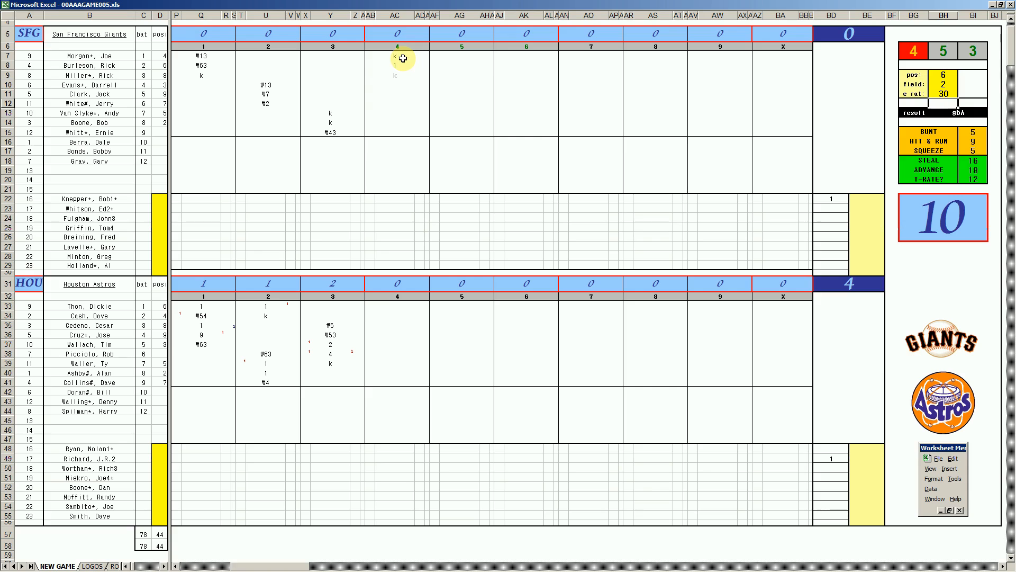
{"action": "left_click", "coordinate": [392, 88]}
{"action": "type", "text": "#63"}
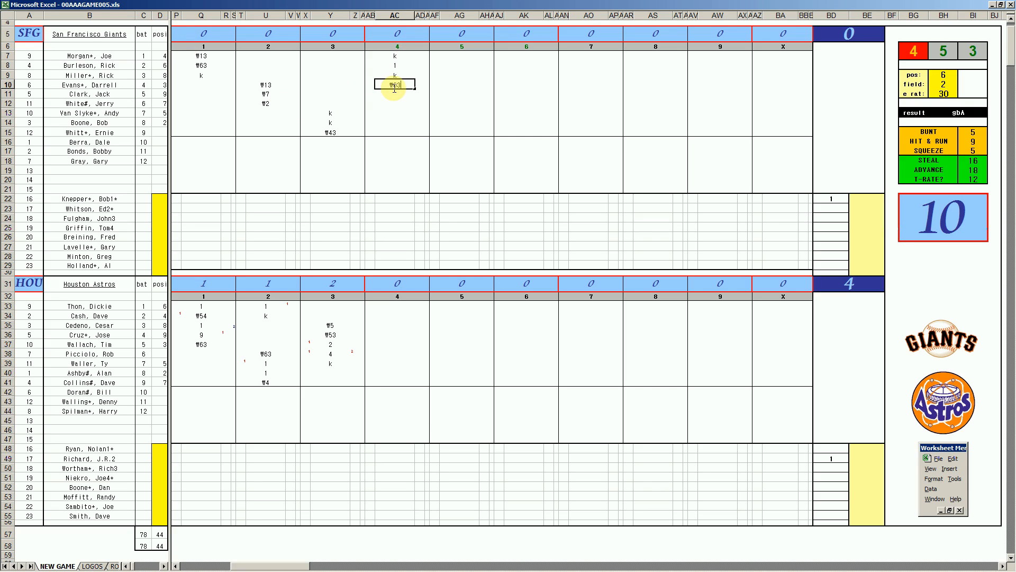
Enter the Astros' fourth-inning results k and 1 for the eighth and ninth batters and 1 for the leadoff batter.
{"action": "left_click", "coordinate": [393, 375]}
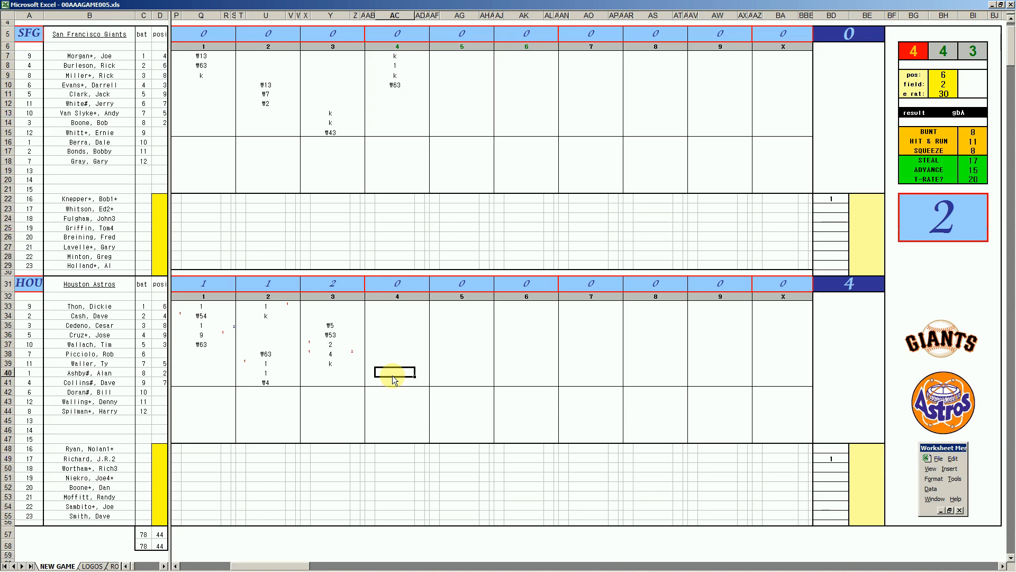
{"action": "type", "text": "k"}
{"action": "key", "text": "Return"}
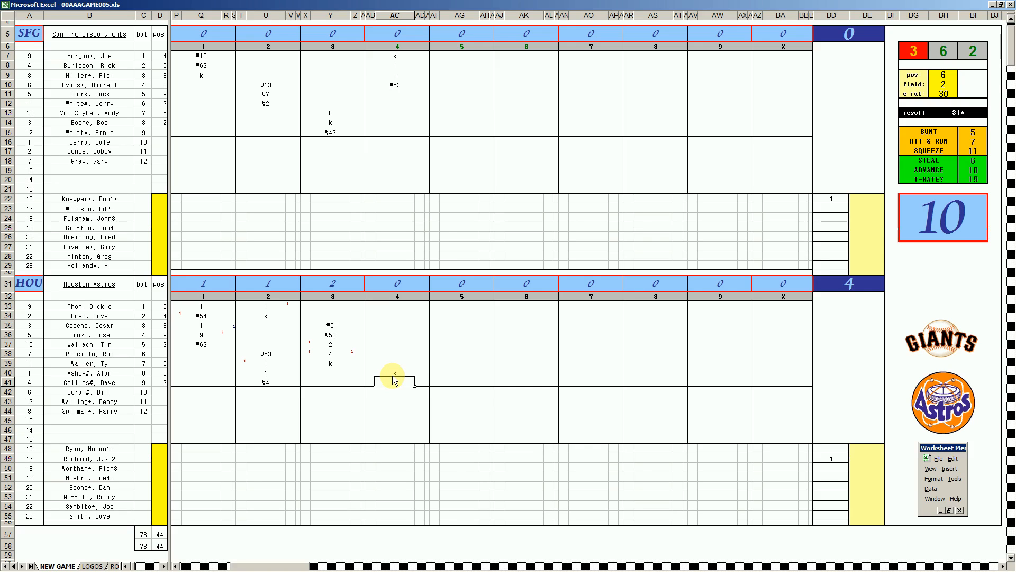
{"action": "type", "text": "1"}
{"action": "left_click", "coordinate": [387, 307]}
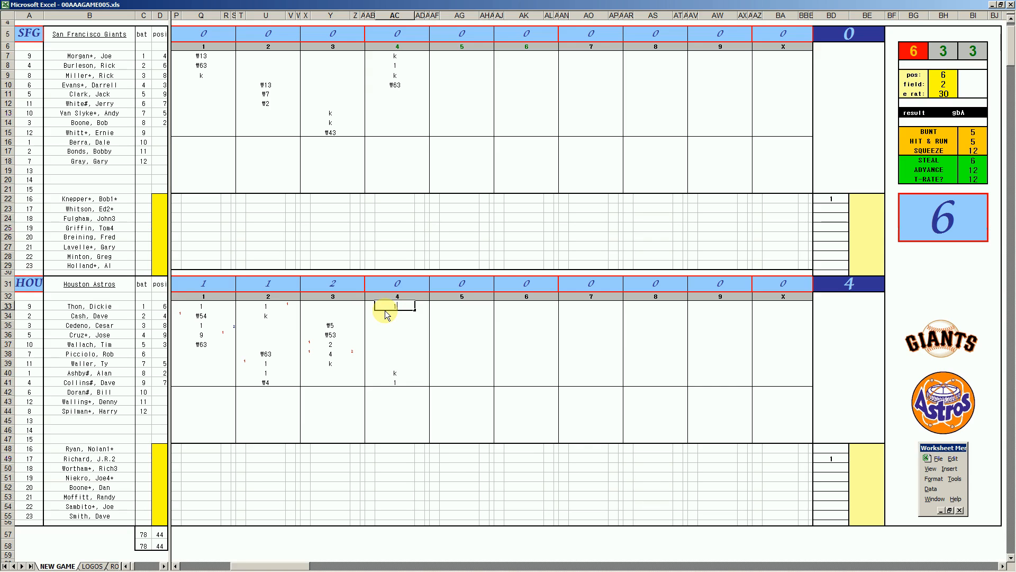
{"action": "type", "text": "1"}
{"action": "key", "text": "Return"}
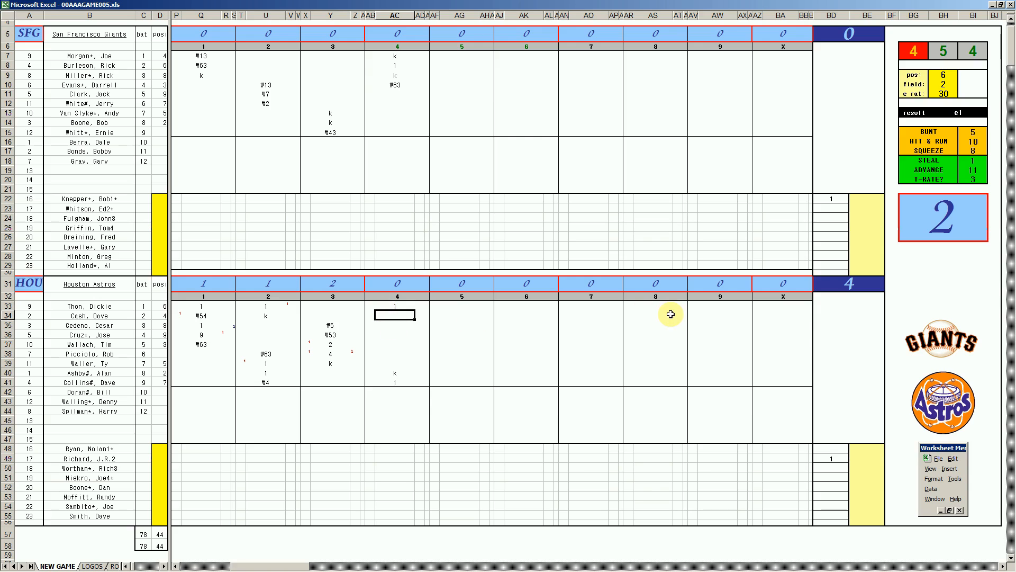
Record +10/3 innings pitched in BE22 for the Giants' starting pitcher.
{"action": "left_click", "coordinate": [855, 199]}
{"action": "type", "text": "+10/3"}
{"action": "key", "text": "Return"}
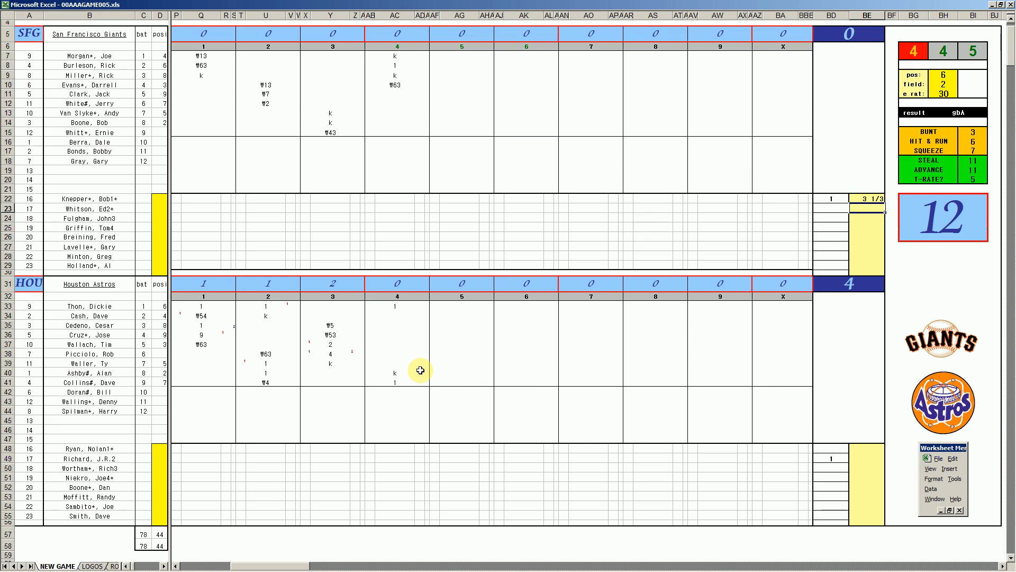
Log the Giants' fifth-listed pitcher as the reliever with 4 in BD26 and dc in the fourth-inning cell AC26.
{"action": "left_click", "coordinate": [839, 233]}
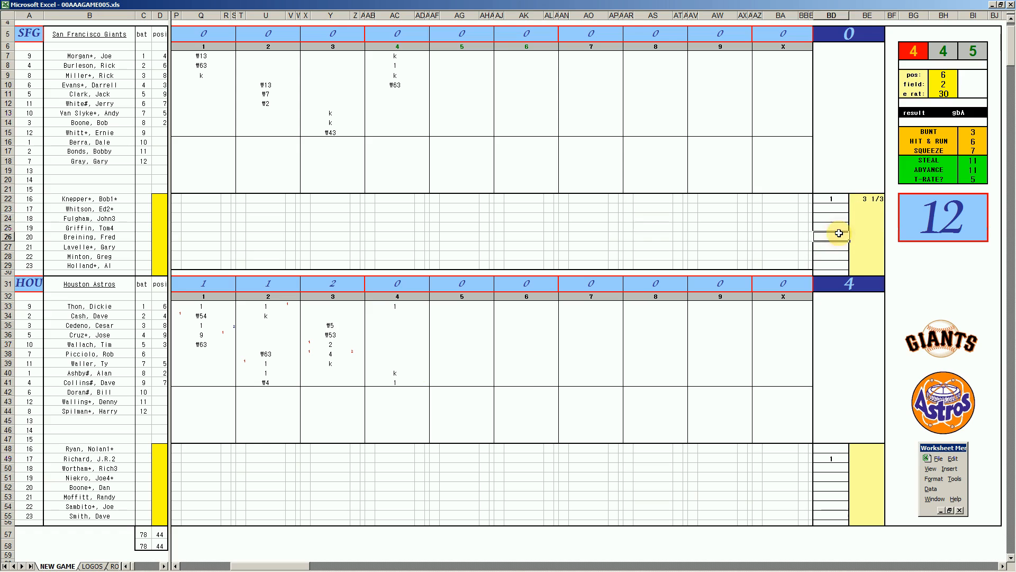
{"action": "type", "text": "4"}
{"action": "key", "text": "Left"}
{"action": "key", "text": "Left"}
{"action": "key", "text": "Left"}
{"action": "key", "text": "Left"}
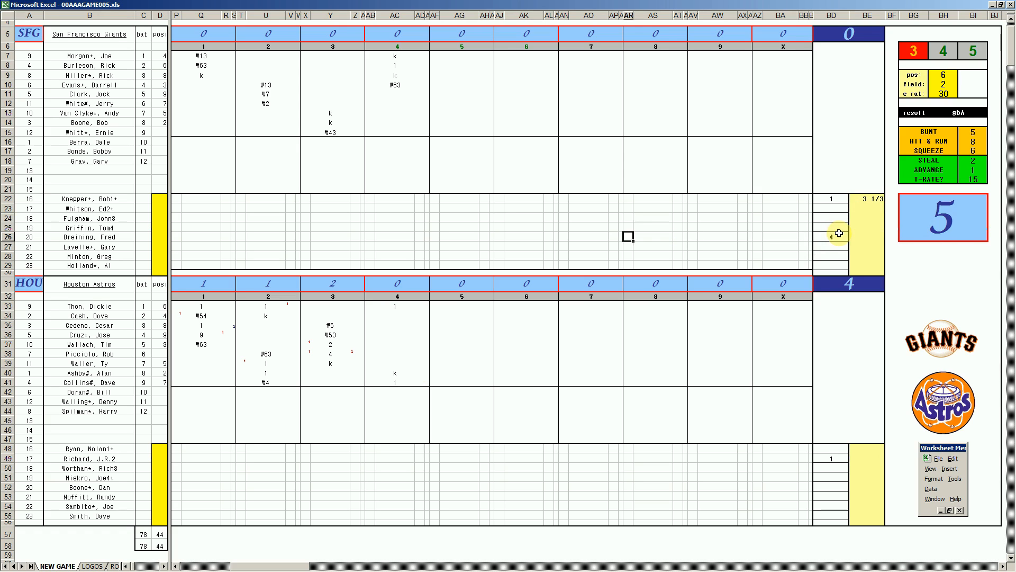
{"action": "key", "text": "Left"}
{"action": "key", "text": "Left"}
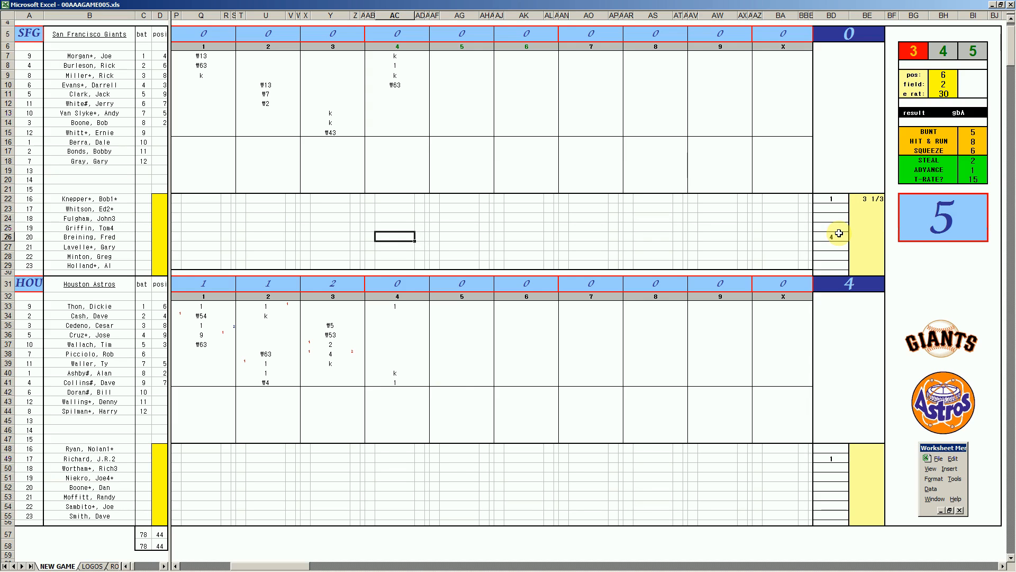
{"action": "type", "text": "dc"}
Enter the fourth-inning results ₩4 and k for the Astros' second and third batters.
{"action": "left_click", "coordinate": [395, 316]}
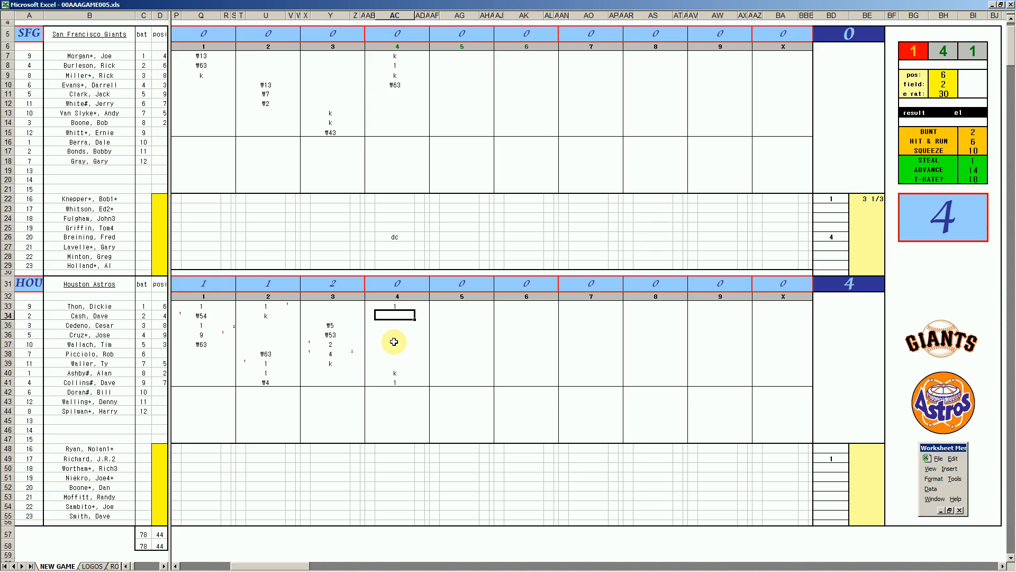
{"action": "type", "text": "#4"}
{"action": "key", "text": "Return"}
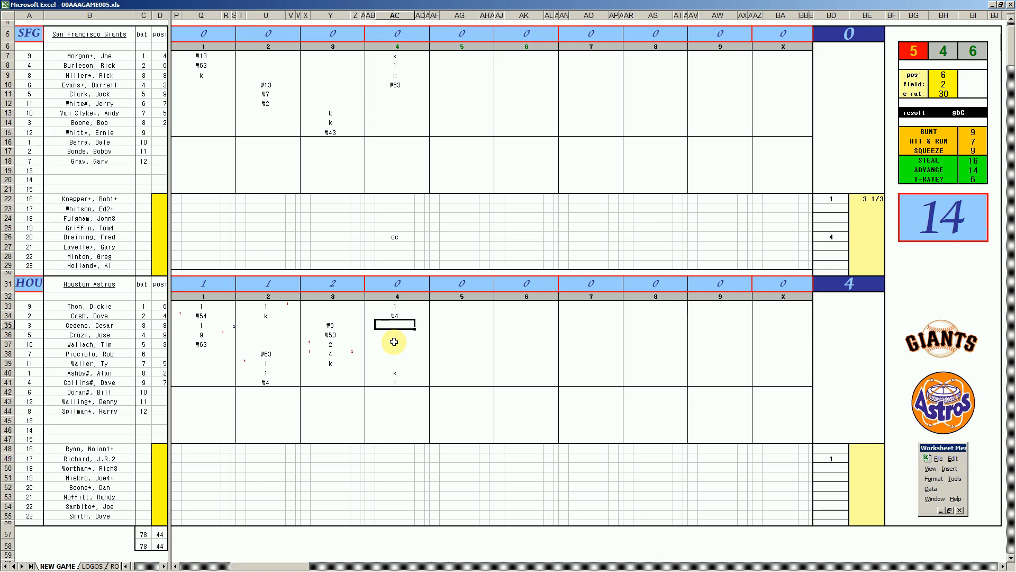
{"action": "type", "text": "k"}
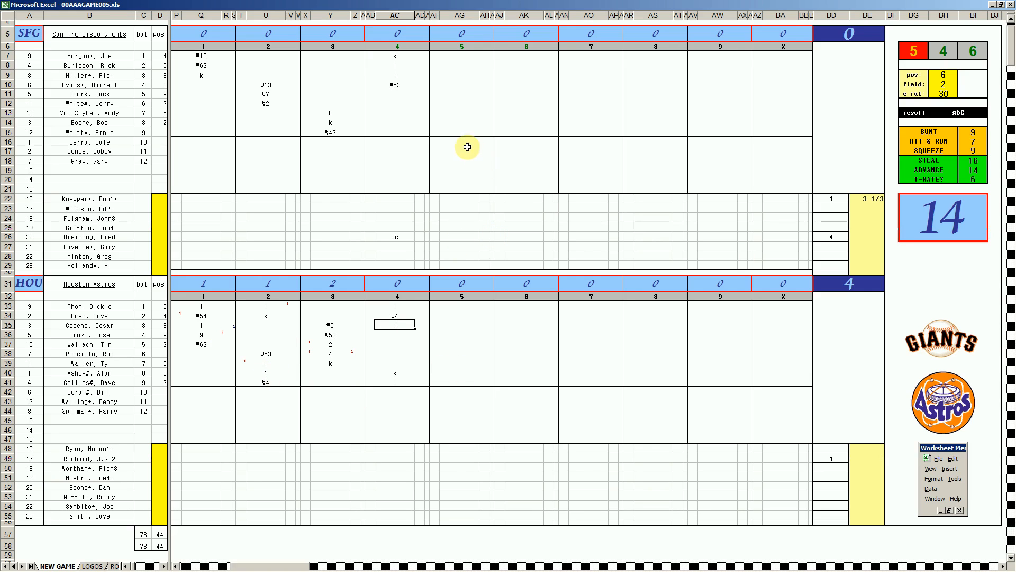
Enter ₩53 as the fifth-inning result for the Giants' fifth batter.
{"action": "left_click", "coordinate": [444, 94]}
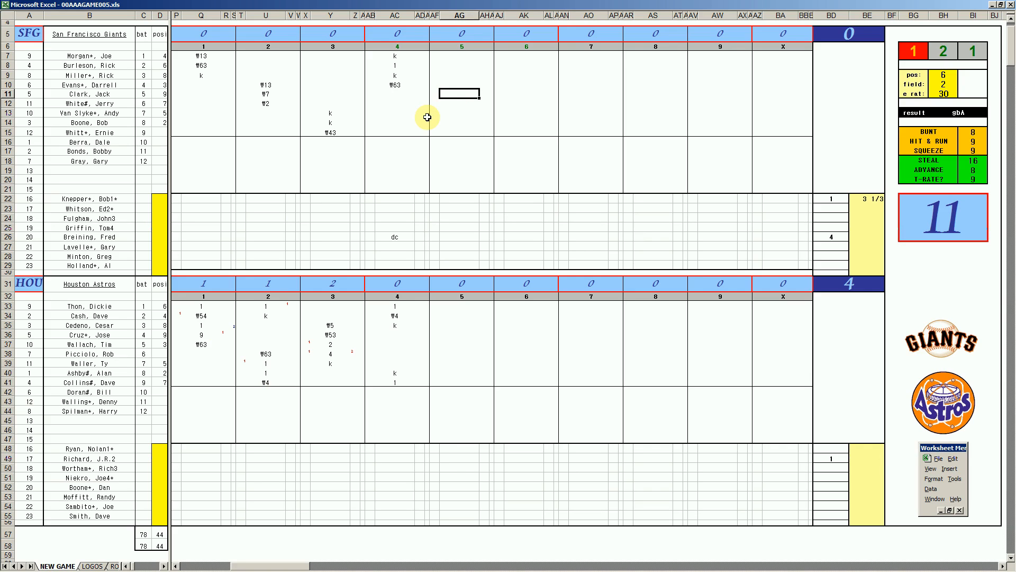
{"action": "type", "text": "#53"}
{"action": "key", "text": "Return"}
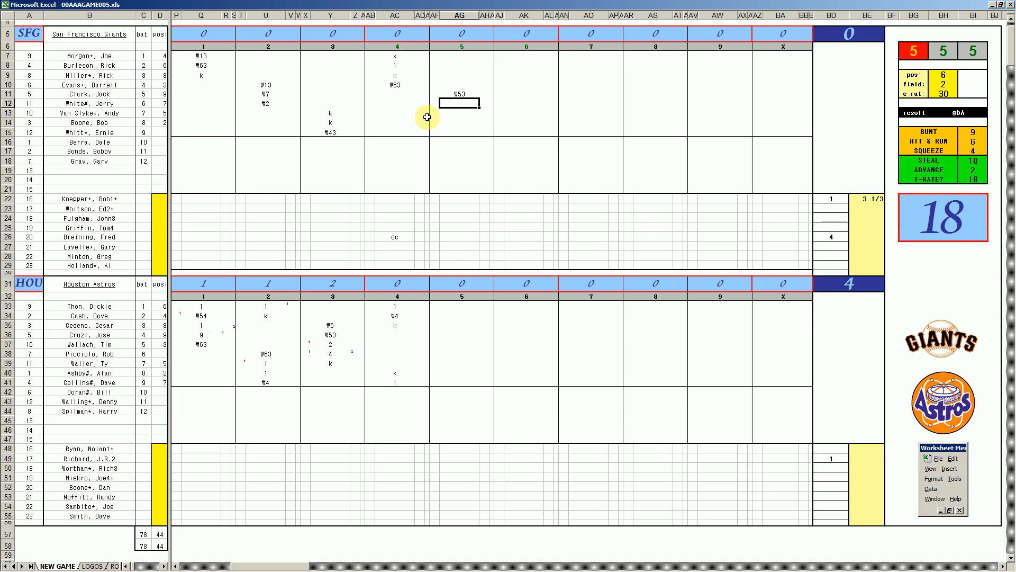
Set the fielding lookup to pos 2 and enter the fifth-inning results ₩2 and ₩43 for the Giants' sixth and seventh batters.
{"action": "key", "text": "ctrl+q"}
{"action": "type", "text": "2"}
{"action": "key", "text": "Return"}
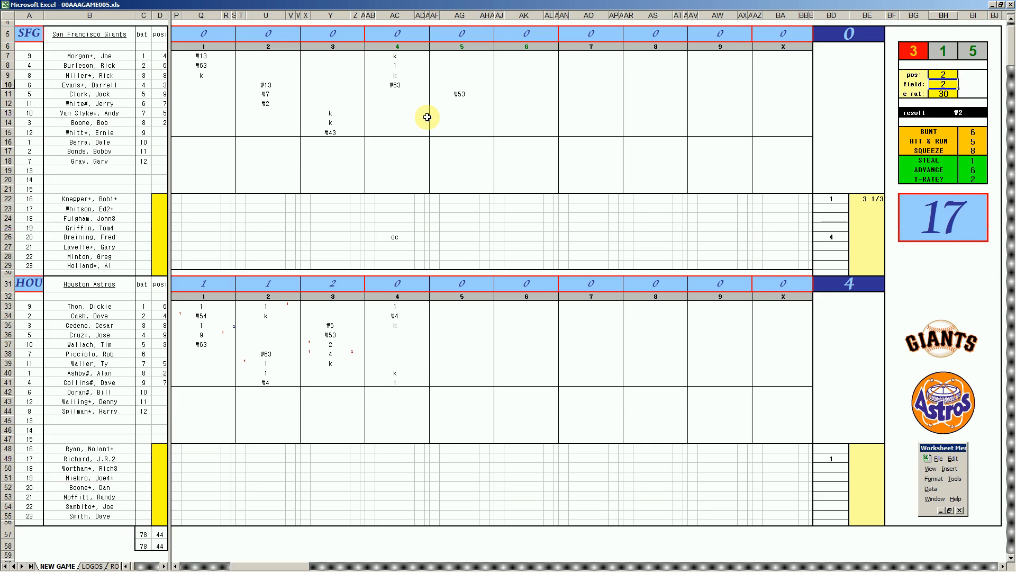
{"action": "double_click", "coordinate": [464, 105]}
{"action": "type", "text": "#"}
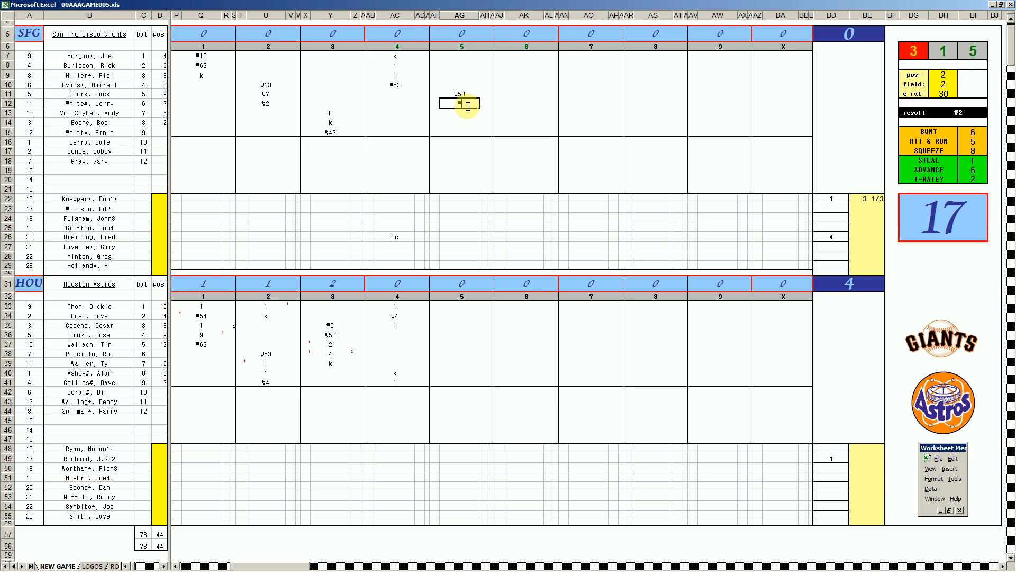
{"action": "type", "text": "2"}
{"action": "key", "text": "Return"}
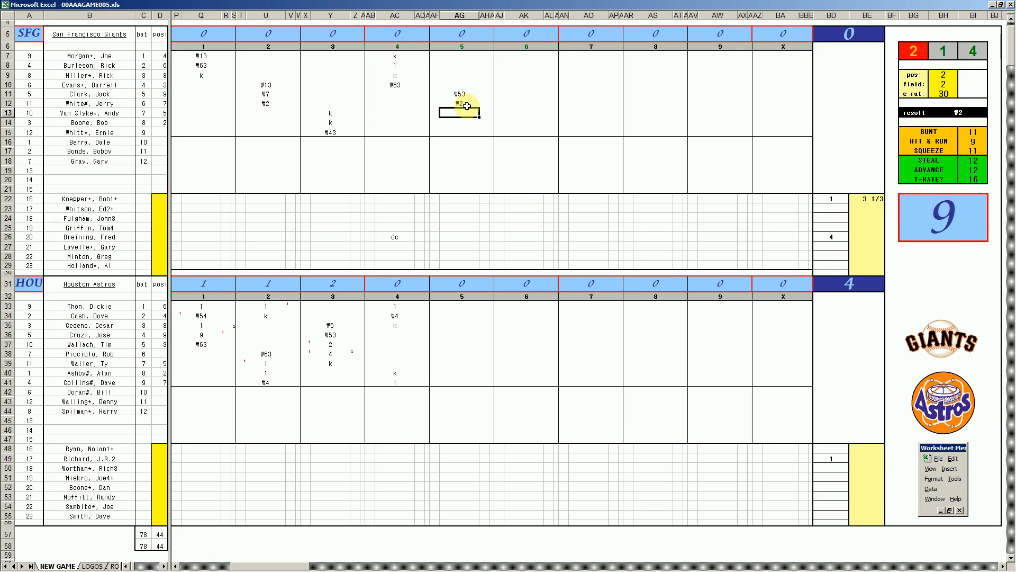
{"action": "type", "text": "#43"}
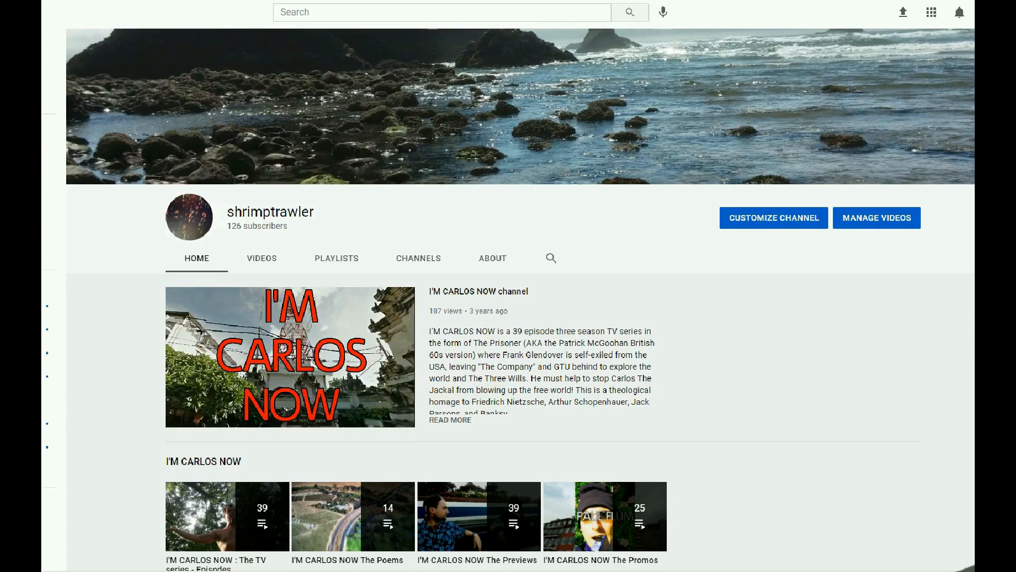
{"action": "scroll", "coordinate": [520, 299], "scroll_direction": "down", "scroll_amount": 4}
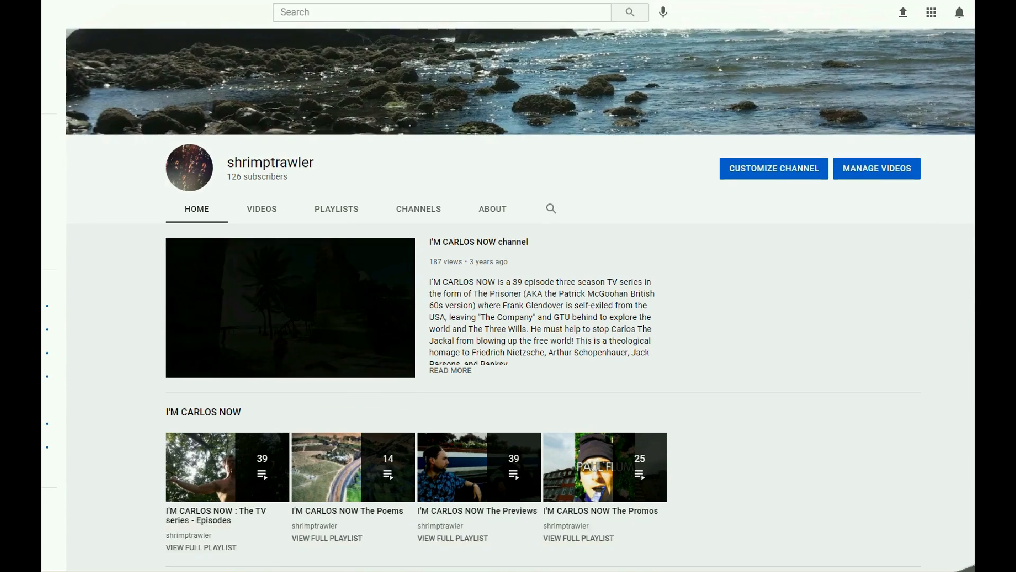
{"action": "scroll", "coordinate": [520, 299], "scroll_direction": "down", "scroll_amount": 5}
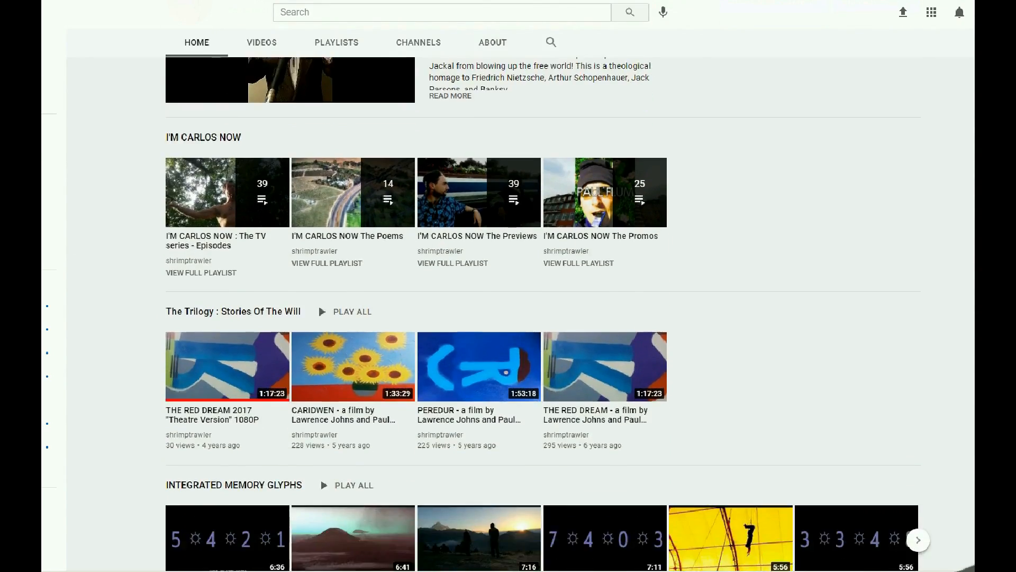
{"action": "scroll", "coordinate": [520, 299], "scroll_direction": "down", "scroll_amount": 3}
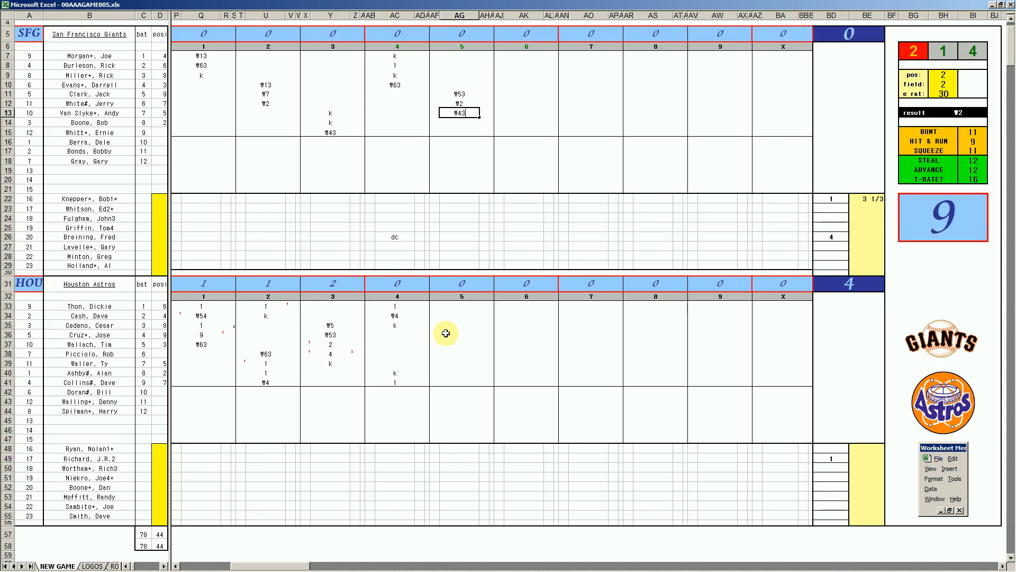
Enter 1 as the fifth-inning result for both the Astros' fourth and fifth batters.
{"action": "left_click", "coordinate": [448, 333]}
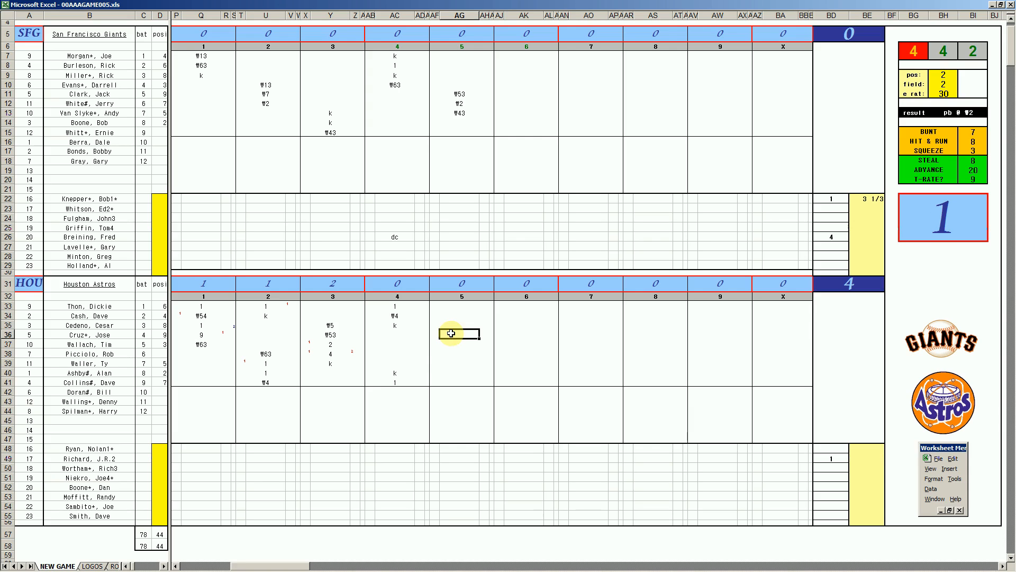
{"action": "type", "text": "1"}
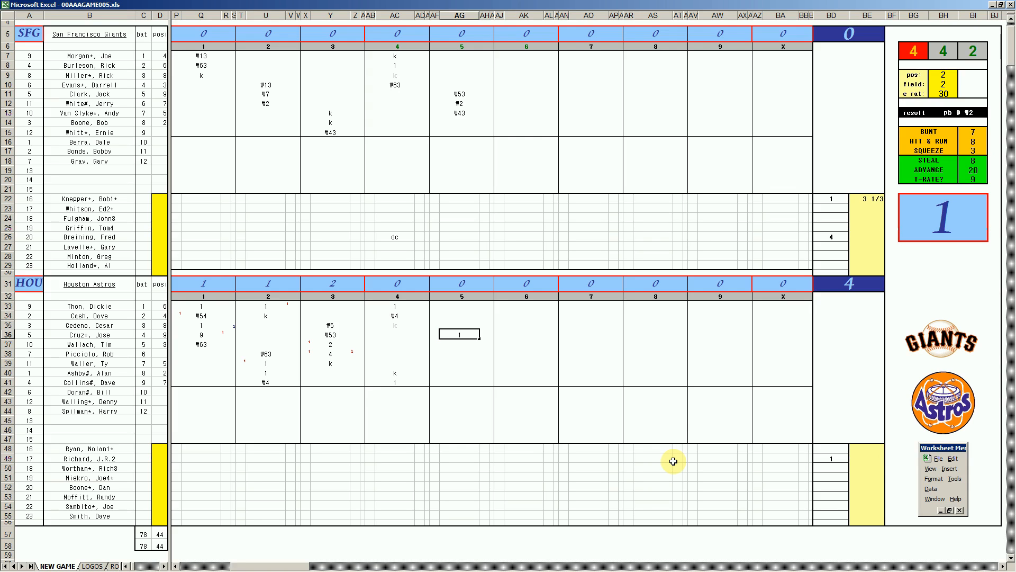
{"action": "key", "text": "Return"}
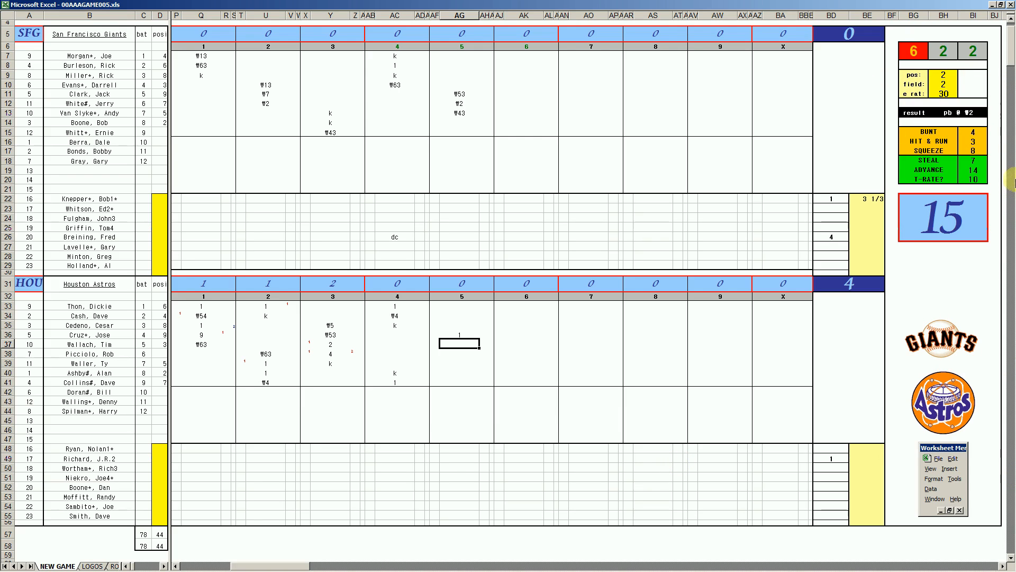
{"action": "type", "text": "1"}
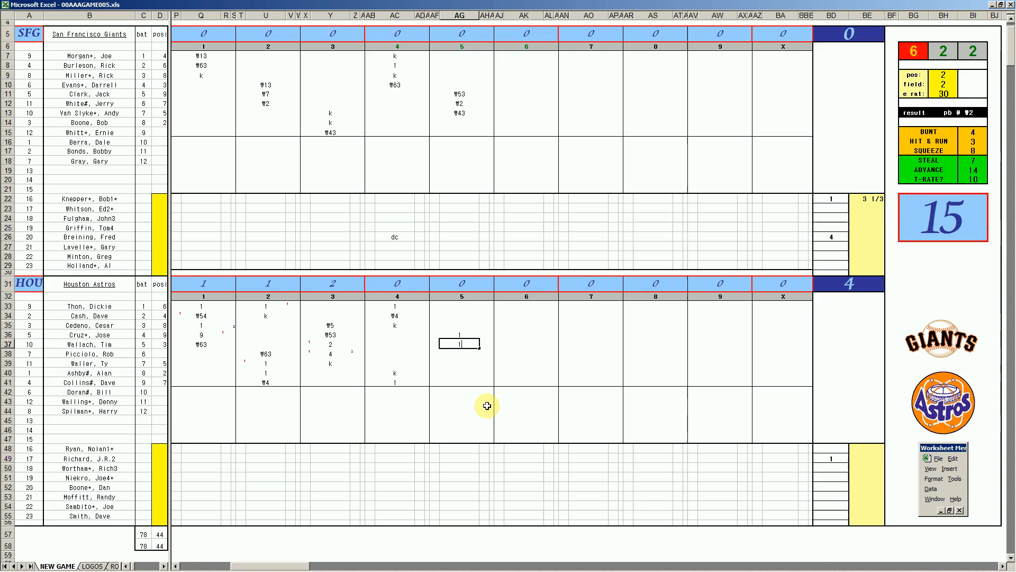
{"action": "key", "text": "Return"}
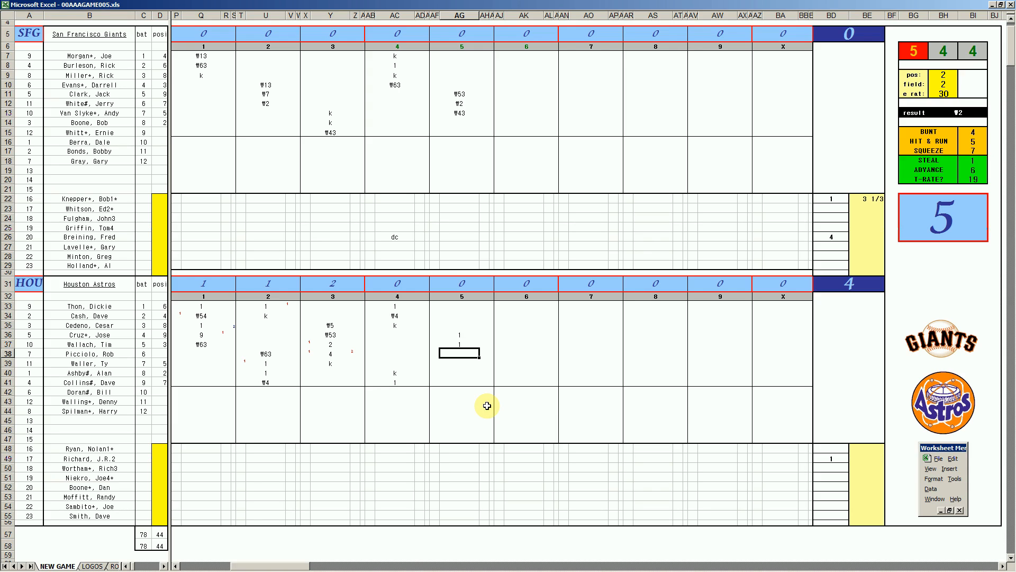
Enter 9 as the Astros' sixth batter's fifth-inning result, with 1 in the RBI cell AH38 and 1 in the fourth batter's run cell AF36.
{"action": "type", "text": "9"}
{"action": "key", "text": "Right"}
{"action": "type", "text": "1"}
{"action": "key", "text": "Left"}
{"action": "key", "text": "Left"}
{"action": "key", "text": "Up"}
{"action": "key", "text": "Up"}
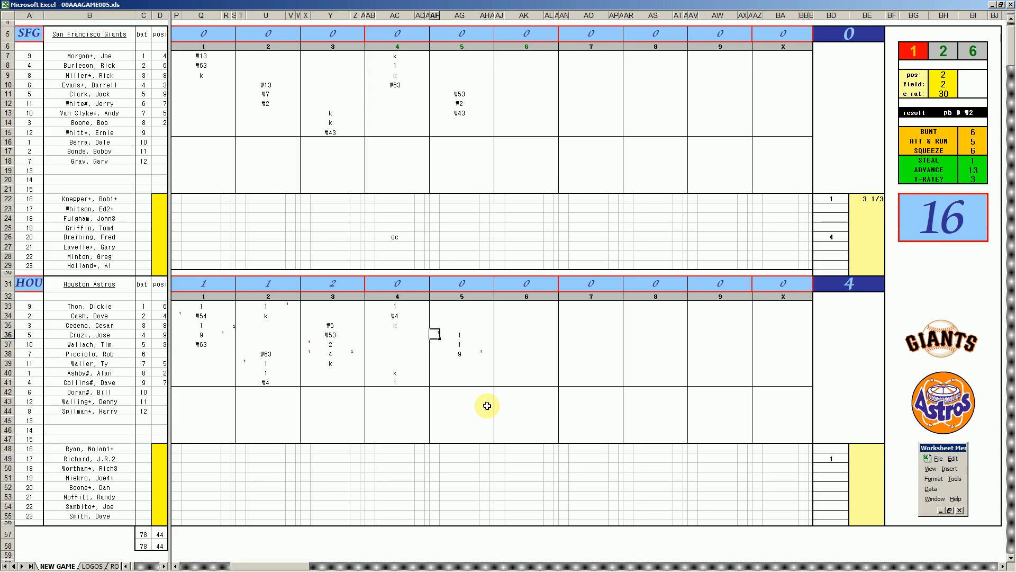
{"action": "type", "text": "1"}
Enter the fifth-inning results ₩3 and 1 for the Astros' seventh and eighth batters.
{"action": "key", "text": "Right"}
{"action": "key", "text": "Down"}
{"action": "key", "text": "Down"}
{"action": "key", "text": "Down"}
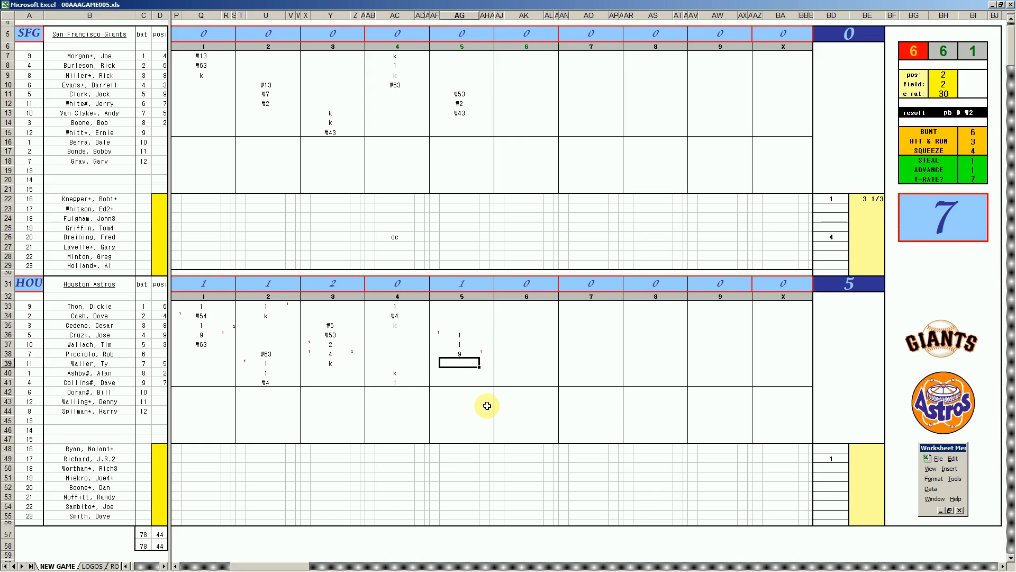
{"action": "type", "text": "\\3"}
{"action": "key", "text": "Return"}
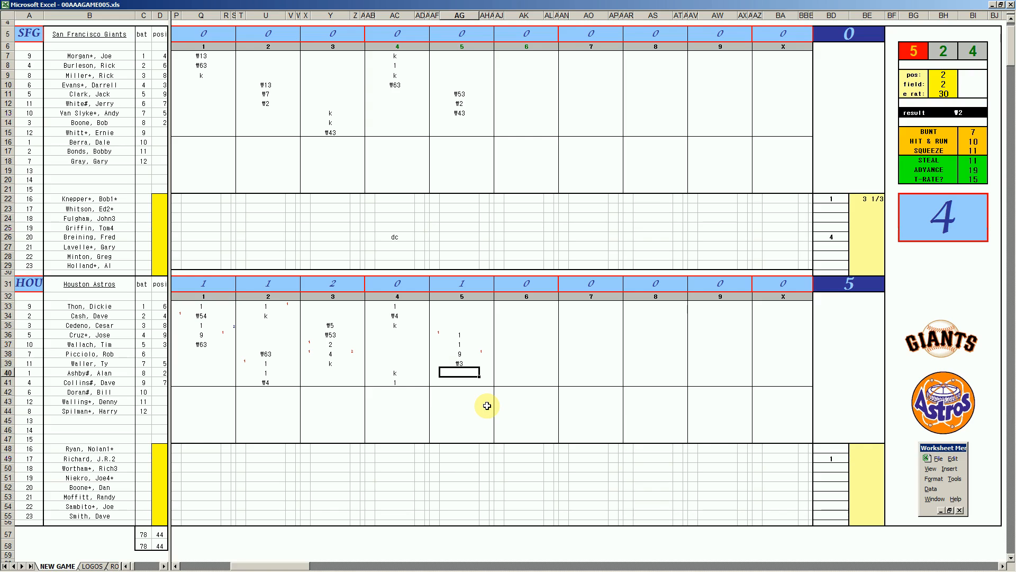
{"action": "type", "text": "1"}
{"action": "key", "text": "Return"}
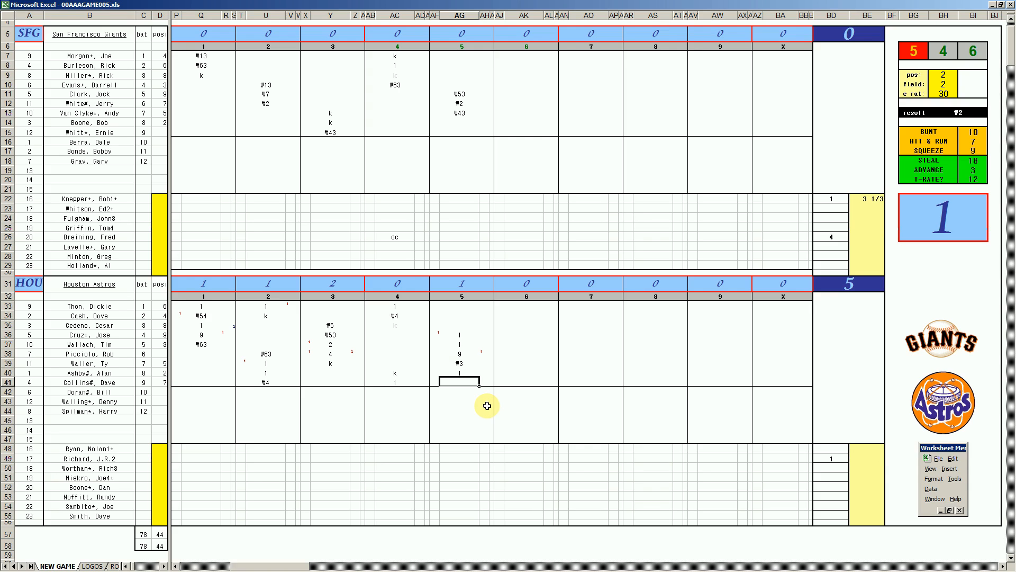
Set the fielding lookup to pos 2, field 1 and e rat 7, and enter ₩7 as the fifth-inning result for the Astros' ninth batter.
{"action": "key", "text": "ctrl+q"}
{"action": "type", "text": "2"}
{"action": "key", "text": "Return"}
{"action": "key", "text": "Return"}
{"action": "key", "text": "Return"}
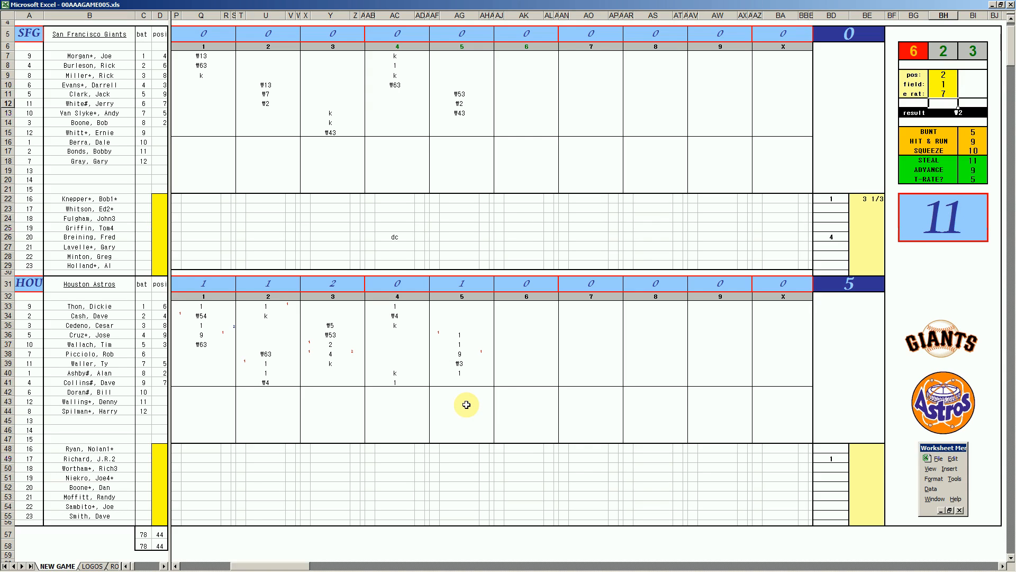
{"action": "left_click", "coordinate": [466, 385]}
{"action": "type", "text": "\\7"}
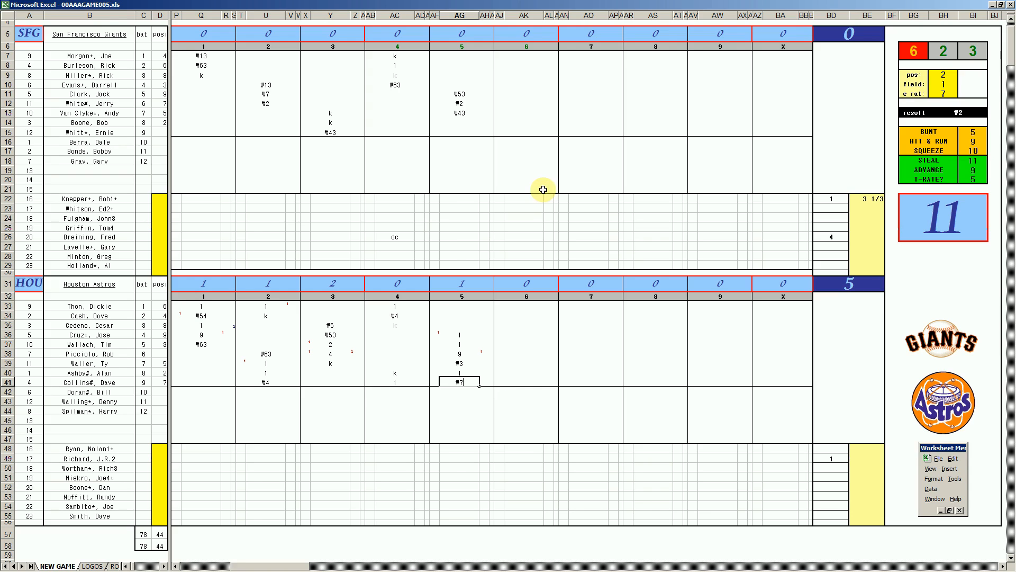
Enter the sixth-inning results 2 and ₩33 for the Giants' eighth and ninth batters.
{"action": "left_click", "coordinate": [513, 122]}
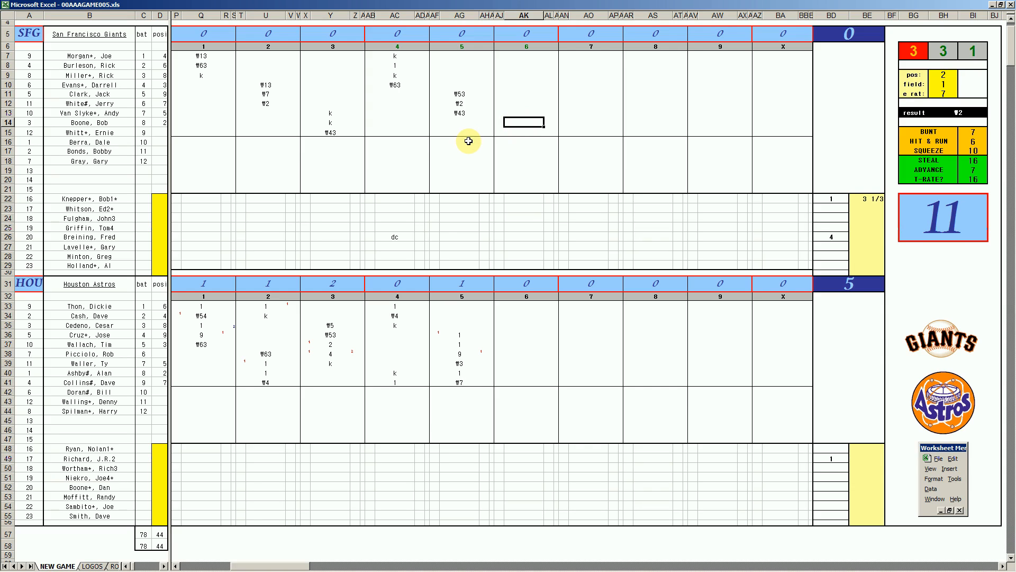
{"action": "type", "text": "2"}
{"action": "left_click", "coordinate": [468, 141]}
{"action": "key", "text": "Return"}
{"action": "type", "text": "#33"}
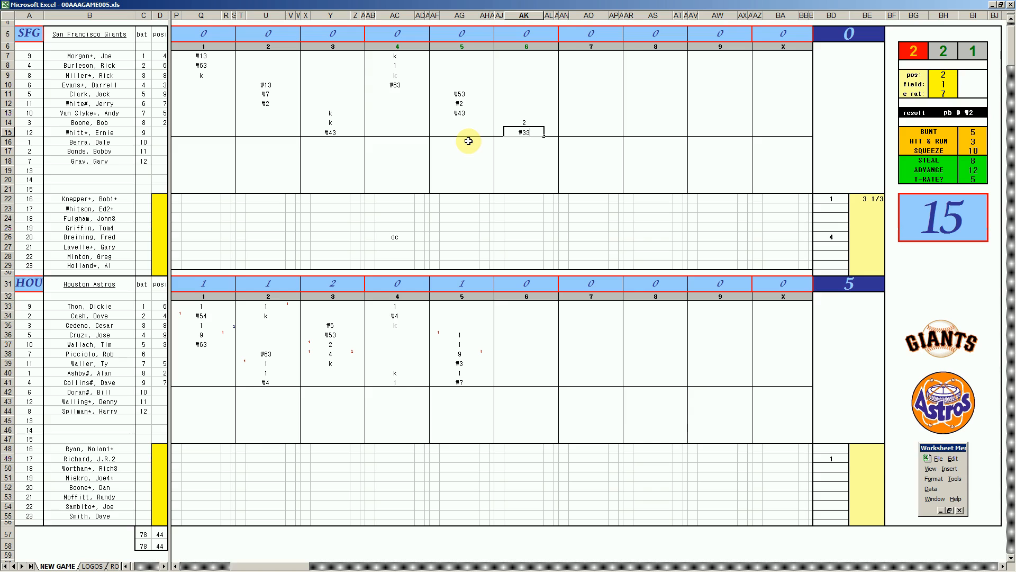
Enter 1 as the Giants' leadoff batter's sixth-inning result, marking the RBI in AL7 and the eighth batter's run as 1 in AJ14.
{"action": "left_click", "coordinate": [527, 56]}
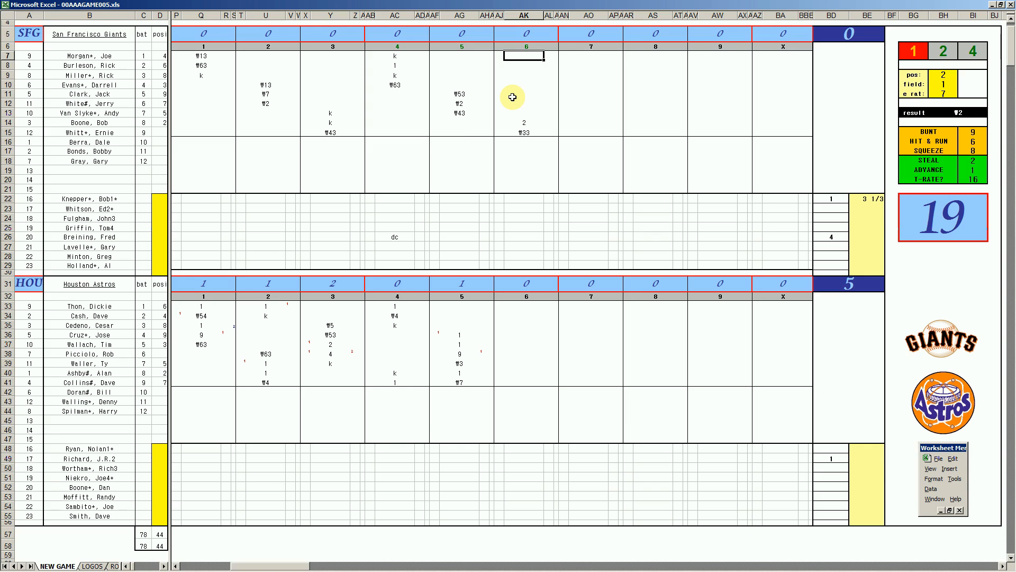
{"action": "type", "text": "1"}
{"action": "key", "text": "Return"}
{"action": "key", "text": "Down"}
{"action": "key", "text": "Down"}
{"action": "key", "text": "Down"}
{"action": "key", "text": "Down"}
{"action": "type", "text": "1"}
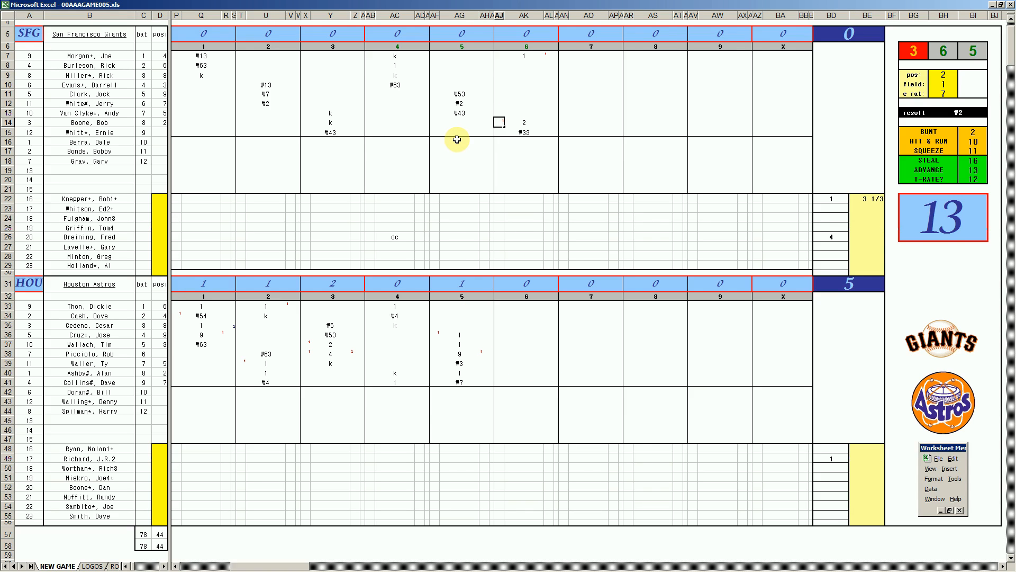
Enter the sixth-inning results ₩43 and ₩5 for the Giants' second and third batters.
{"action": "left_click", "coordinate": [519, 64]}
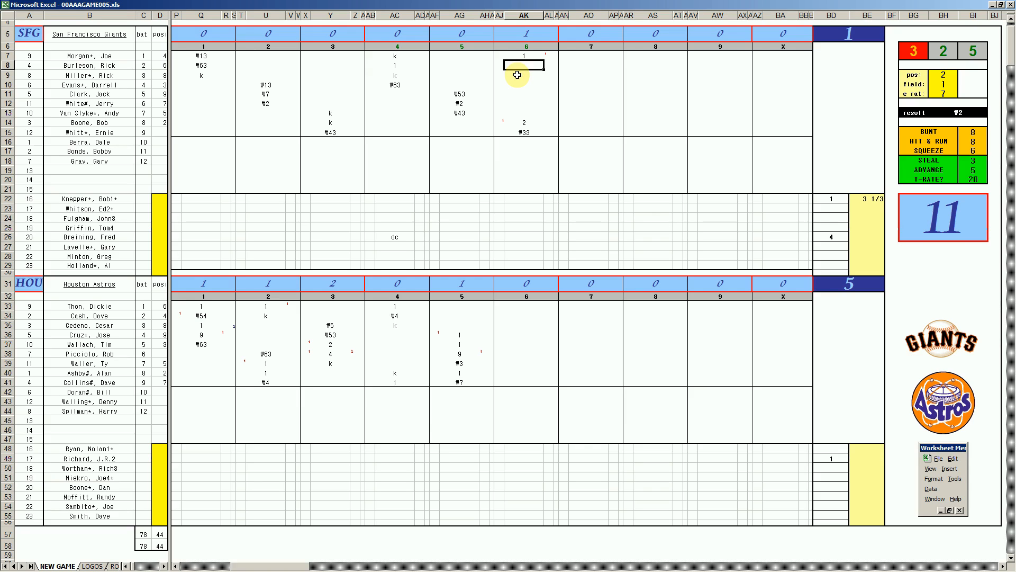
{"action": "type", "text": "\\43"}
{"action": "key", "text": "Return"}
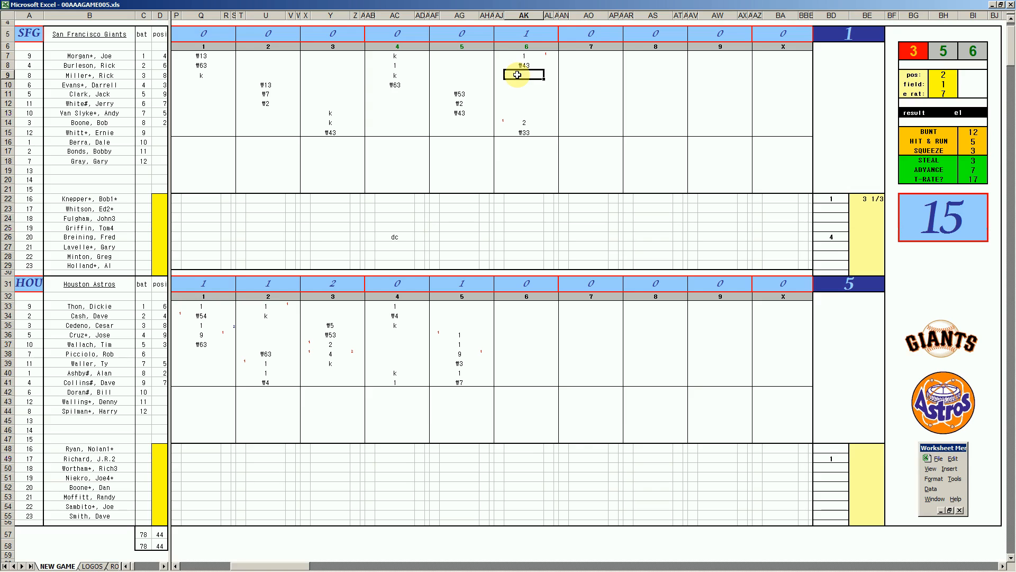
{"action": "type", "text": "\\5"}
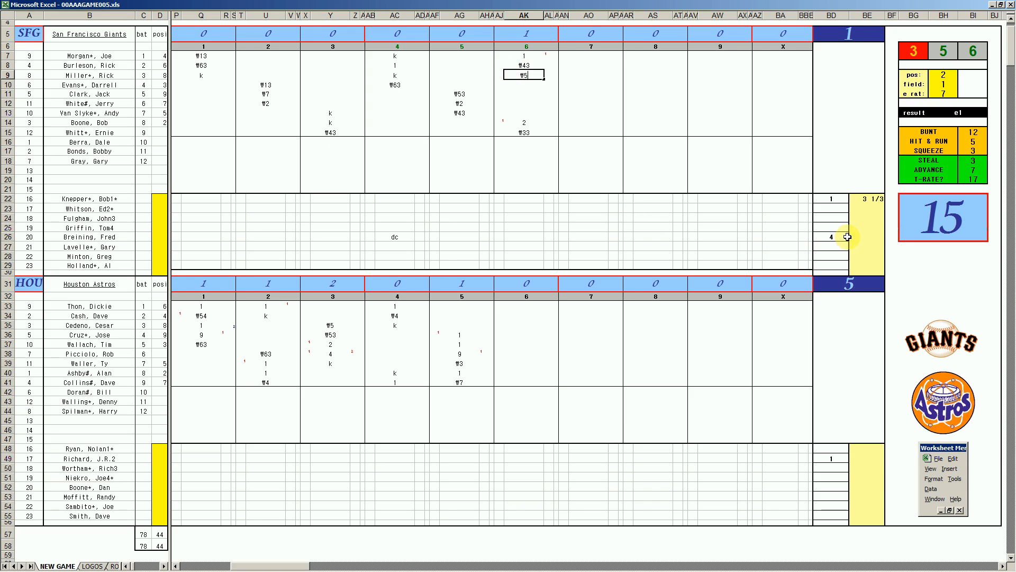
Record 1 2/3 innings for the Giants' fifth-listed pitcher, and log the sixth-listed pitcher as reliever with 6 in BD27 and dt in AK27.
{"action": "left_click", "coordinate": [853, 236]}
{"action": "type", "text": "1 2/3"}
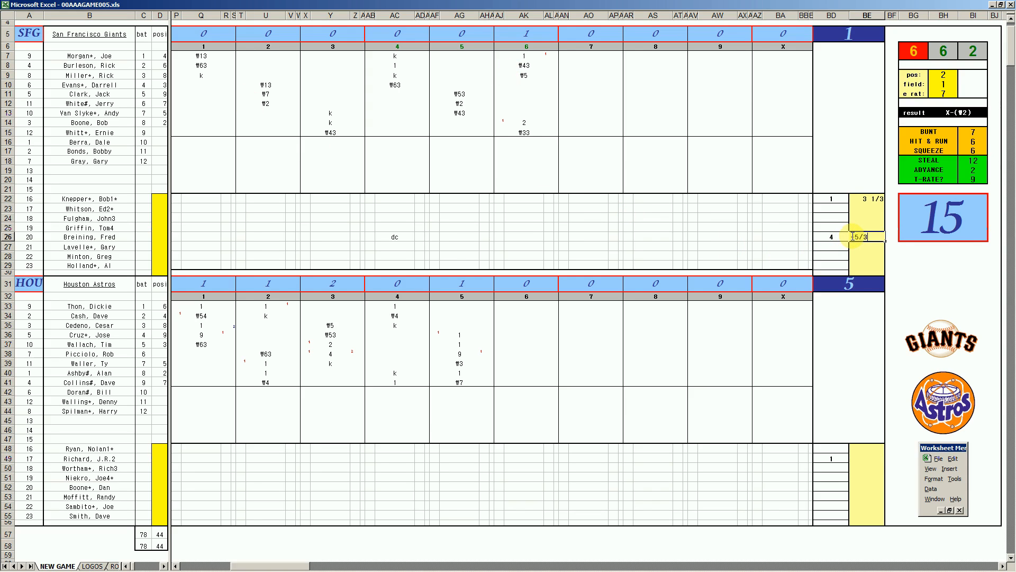
{"action": "key", "text": "Return"}
{"action": "type", "text": "7"}
{"action": "key", "text": "Return"}
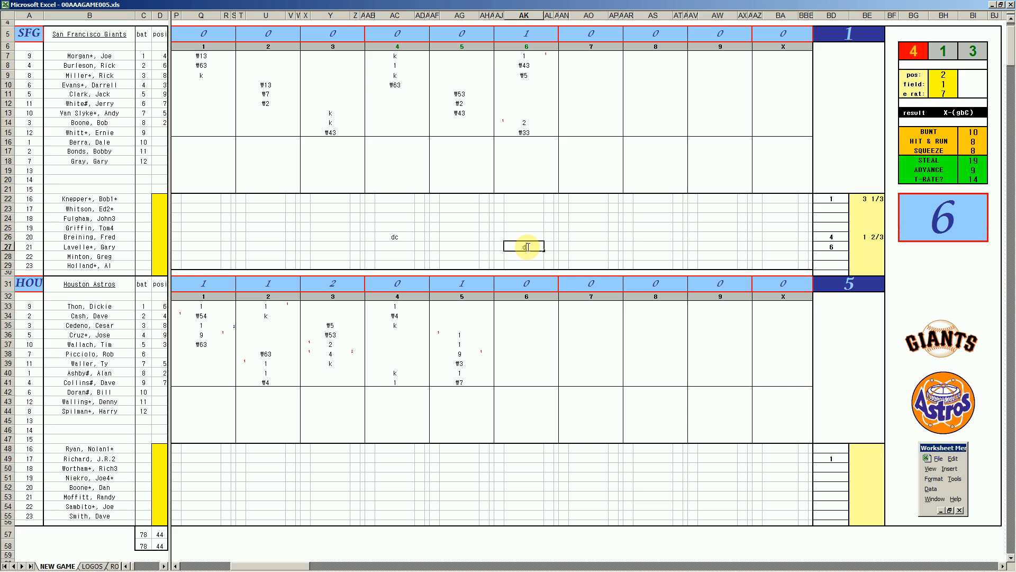
{"action": "type", "text": "dt"}
Set the fielding lookup to pos 4 and enter e4 as the sixth-inning result for the Astros' leadoff batter.
{"action": "left_click", "coordinate": [526, 304]}
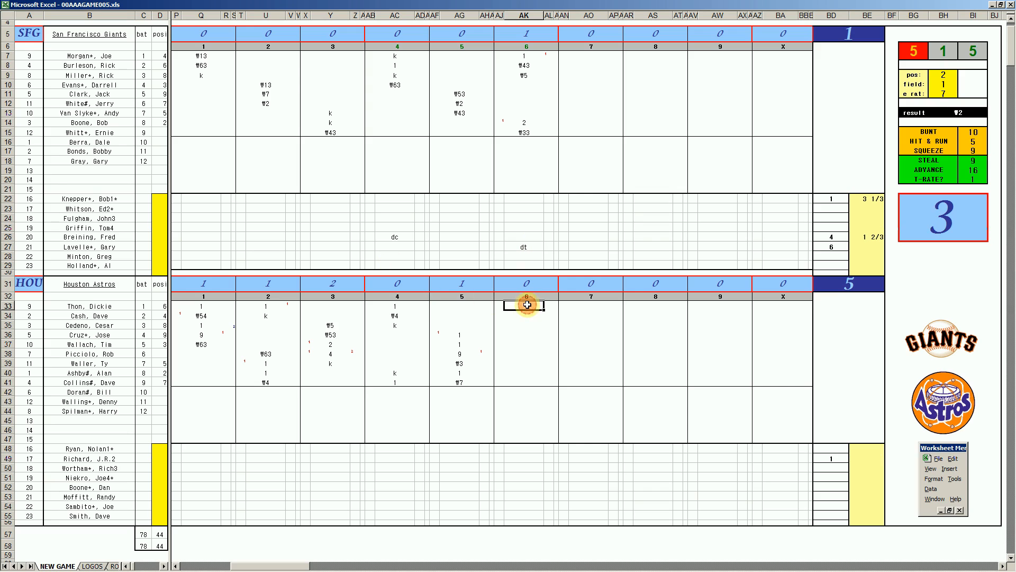
{"action": "key", "text": "ctrl+e"}
{"action": "type", "text": "4"}
{"action": "key", "text": "Return"}
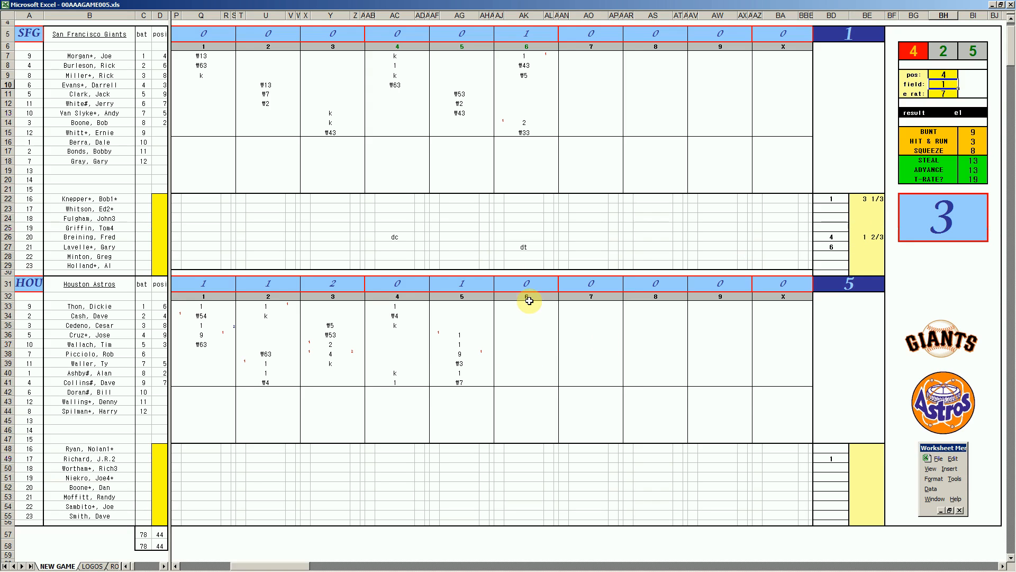
{"action": "left_click", "coordinate": [527, 307]}
{"action": "type", "text": "e4"}
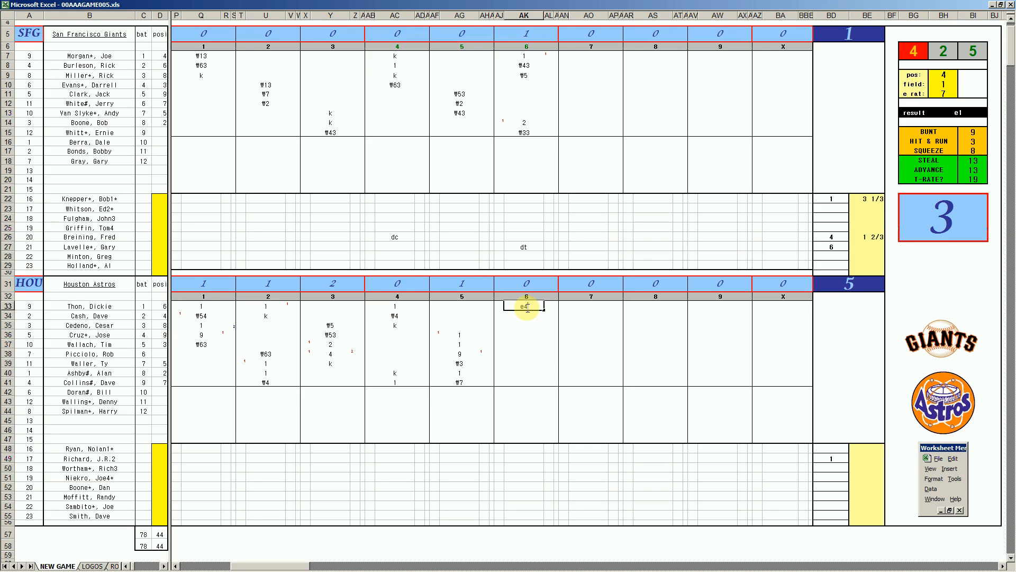
{"action": "key", "text": "Return"}
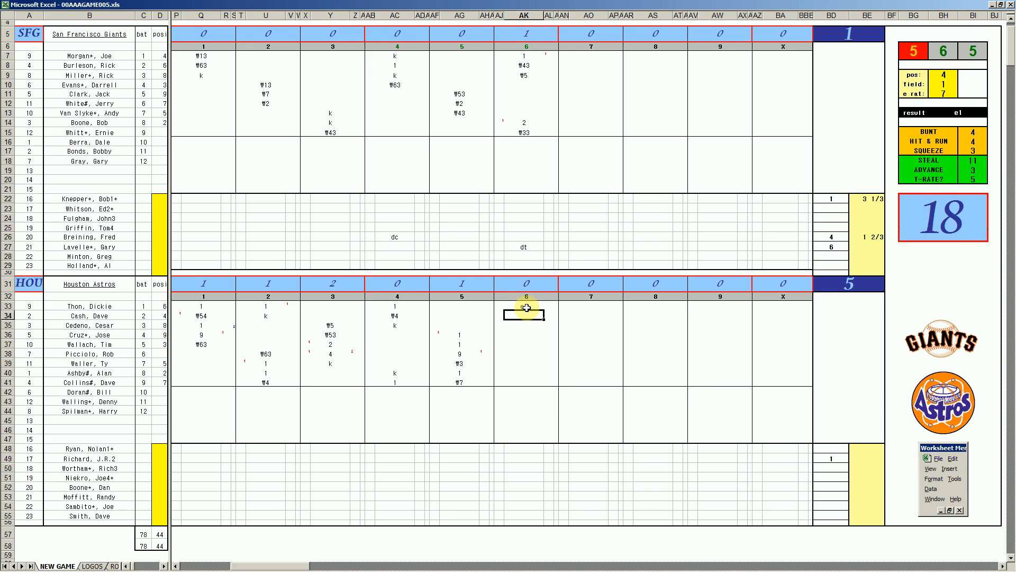
Enter ₩43 as the sixth-inning result for the Astros' tenth-listed player in AK42.
{"action": "key", "text": "Down"}
{"action": "key", "text": "Down"}
{"action": "key", "text": "Down"}
{"action": "key", "text": "Down"}
{"action": "key", "text": "Down"}
{"action": "key", "text": "Down"}
{"action": "key", "text": "Down"}
{"action": "key", "text": "Down"}
{"action": "key", "text": "Down"}
{"action": "key", "text": "Up"}
{"action": "type", "text": "#43"}
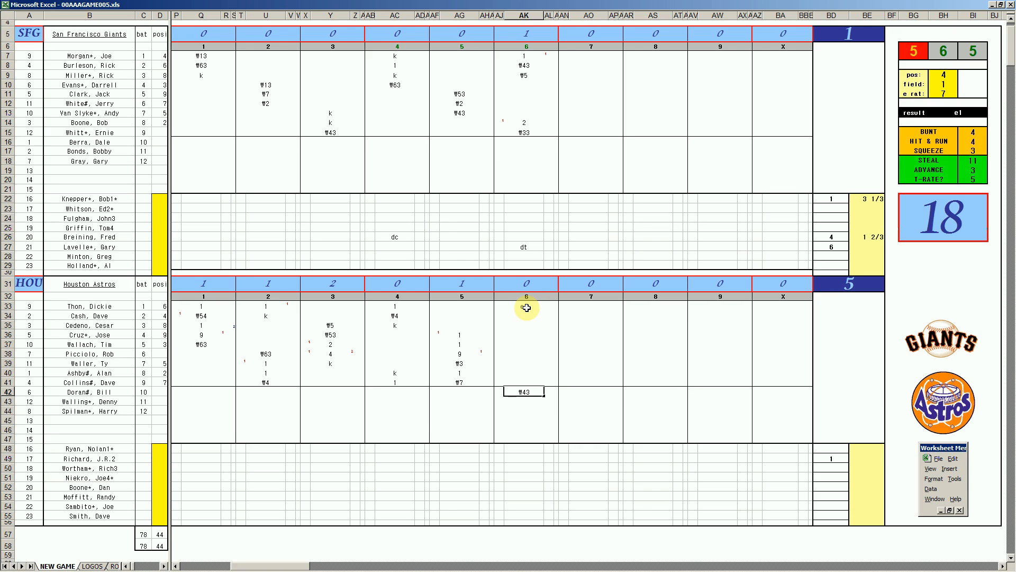
Enter 8 as the sixth-inning result for the Astros' third batter.
{"action": "key", "text": "Return"}
{"action": "key", "text": "Up"}
{"action": "key", "text": "Up"}
{"action": "key", "text": "Up"}
{"action": "key", "text": "Up"}
{"action": "key", "text": "Up"}
{"action": "key", "text": "Up"}
{"action": "key", "text": "Up"}
{"action": "key", "text": "Up"}
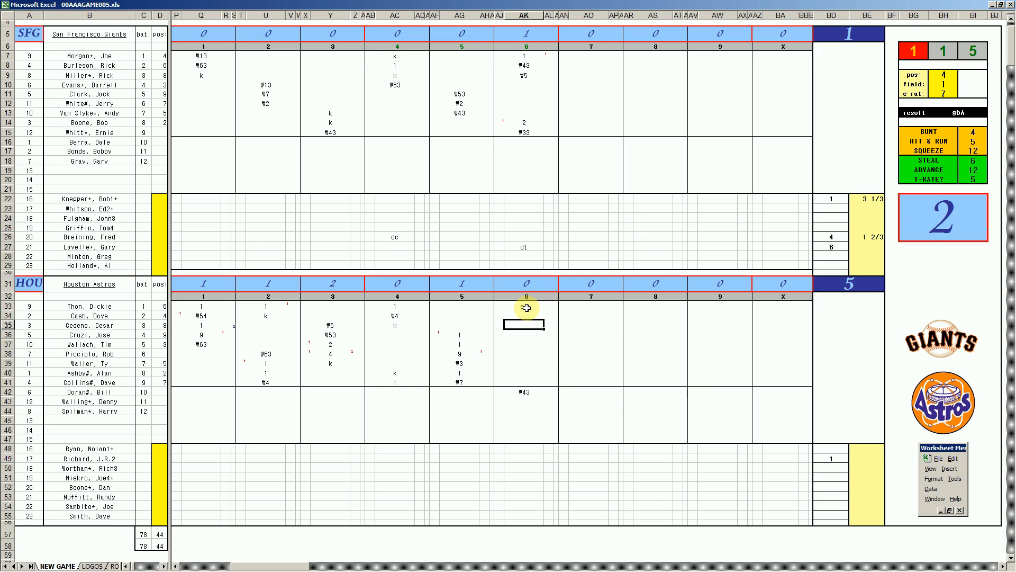
{"action": "type", "text": "8"}
{"action": "key", "text": "Return"}
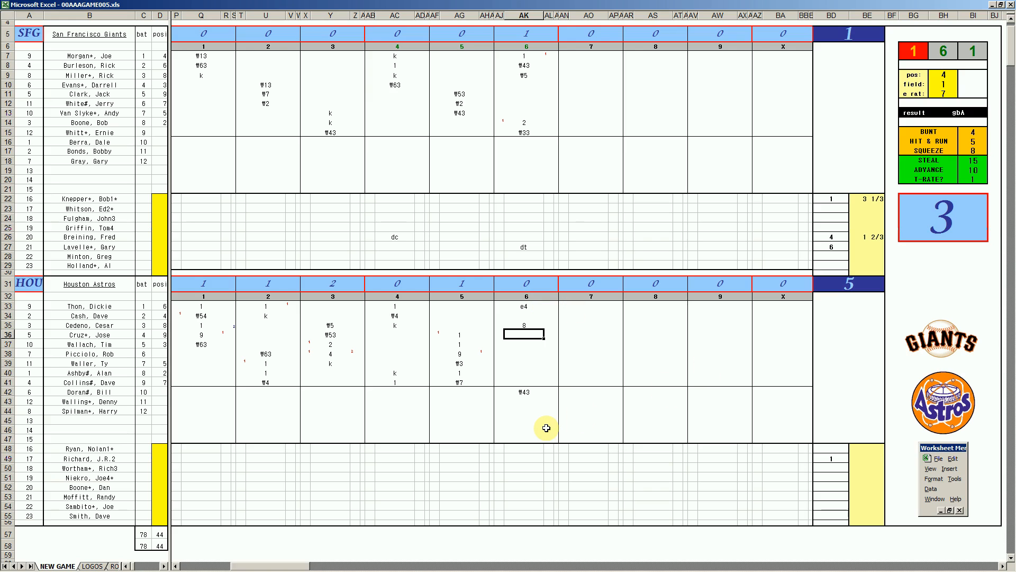
Enter 1 as the Astros' fourth batter's sixth-inning result, with 1 in the RBI cell AL36 and 1 in the leadoff batter's run cell AJ33.
{"action": "type", "text": "1"}
{"action": "key", "text": "Right"}
{"action": "type", "text": "1"}
{"action": "key", "text": "Left"}
{"action": "key", "text": "Left"}
{"action": "key", "text": "Up"}
{"action": "key", "text": "Up"}
{"action": "key", "text": "Up"}
{"action": "type", "text": "1"}
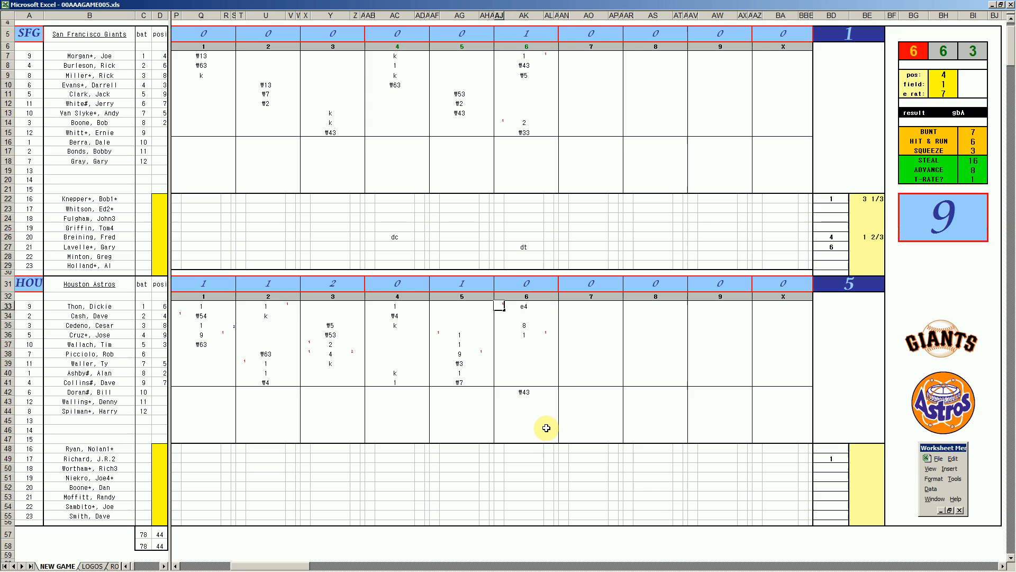
Enter the sixth-inning results ₩53 and ₩63 for the Astros' fifth and sixth batters.
{"action": "key", "text": "Right"}
{"action": "key", "text": "Down"}
{"action": "key", "text": "Down"}
{"action": "key", "text": "Down"}
{"action": "key", "text": "Down"}
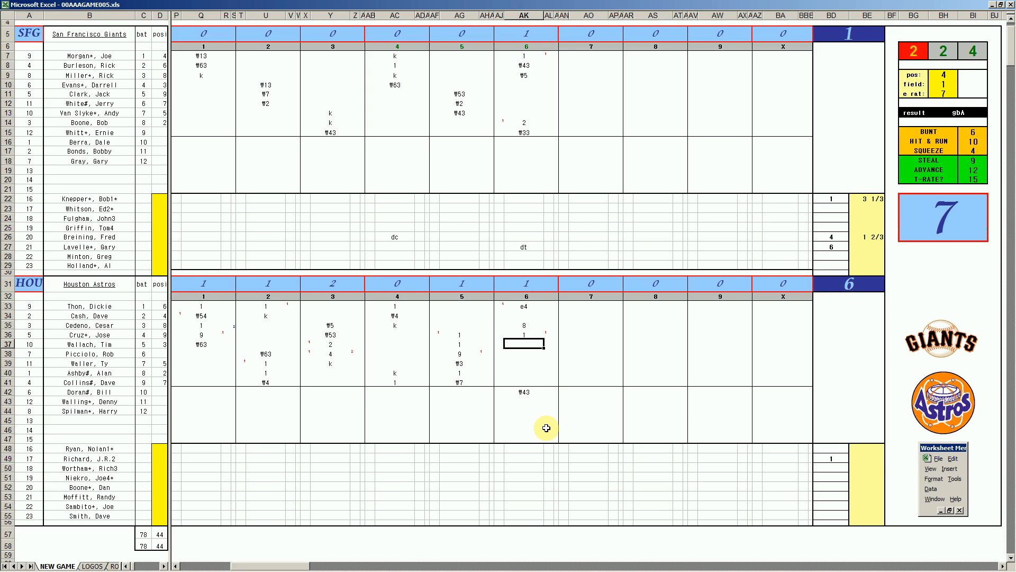
{"action": "type", "text": "\\53"}
{"action": "key", "text": "Return"}
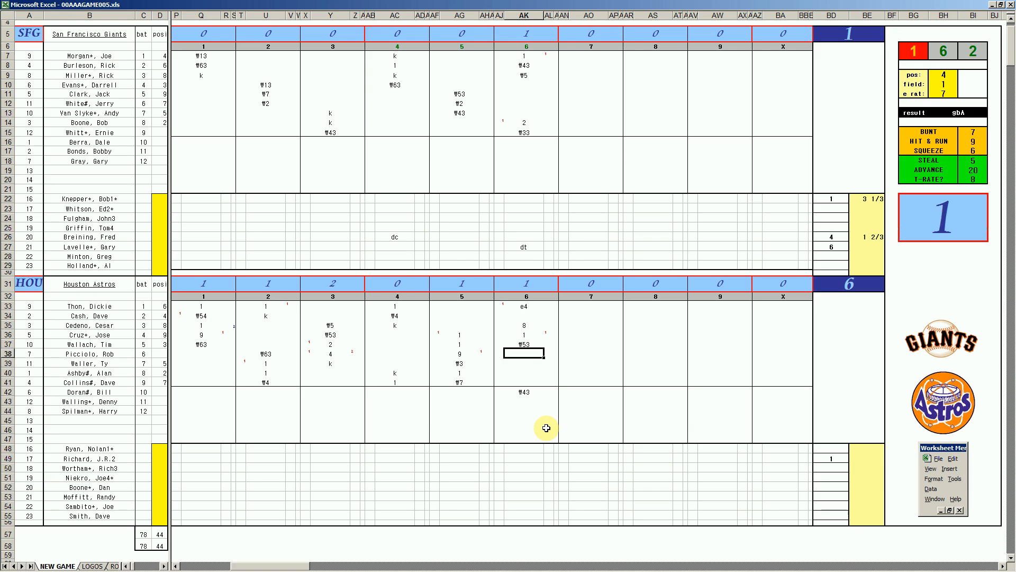
{"action": "type", "text": "\\63"}
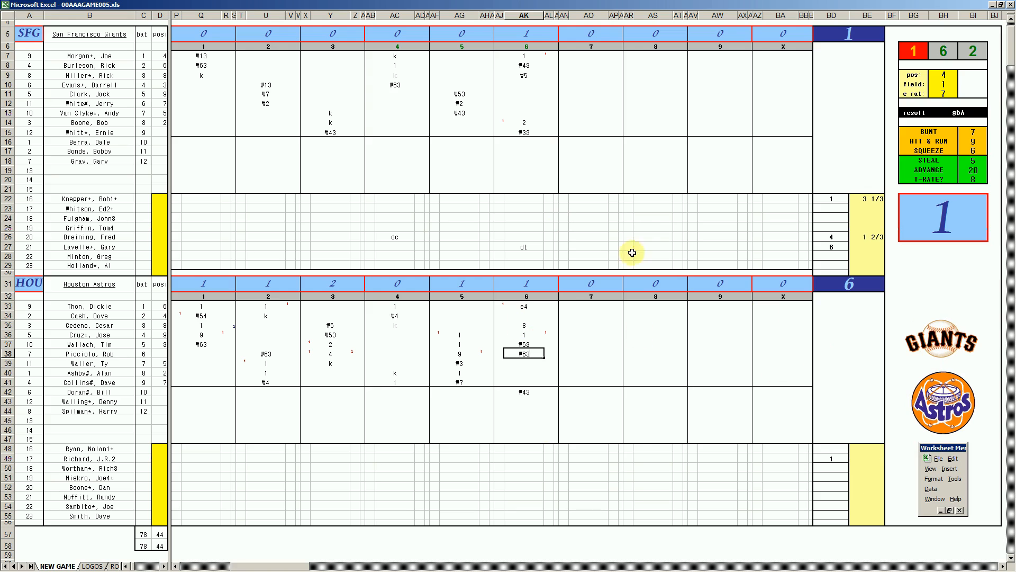
Enter the seventh-inning results 4 and 1 for the Giants' fourth and fifth batters, marking the fourth batter's run in AN10 and RBI in AP10.
{"action": "left_click", "coordinate": [580, 84]}
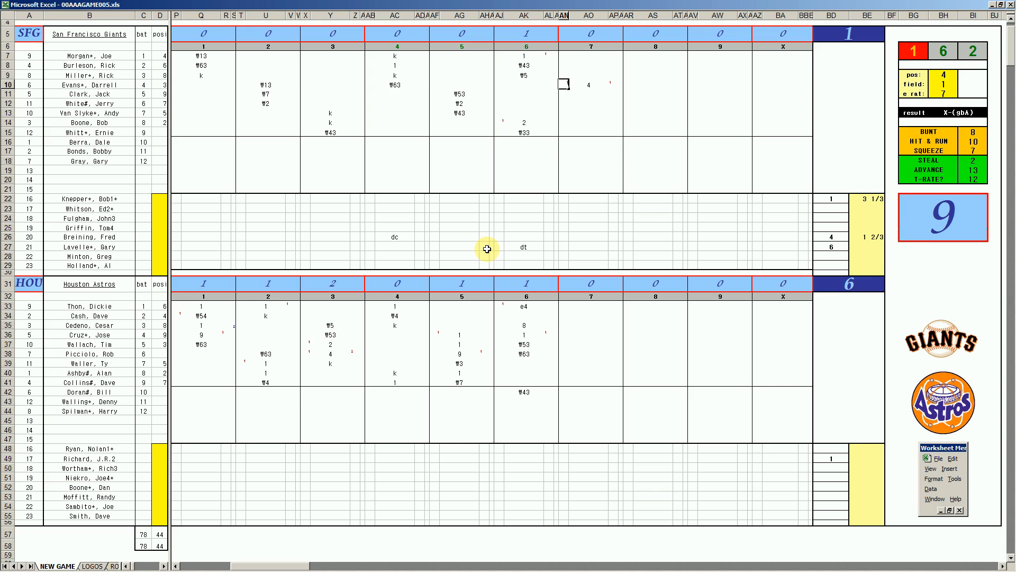
{"action": "key", "text": "Return"}
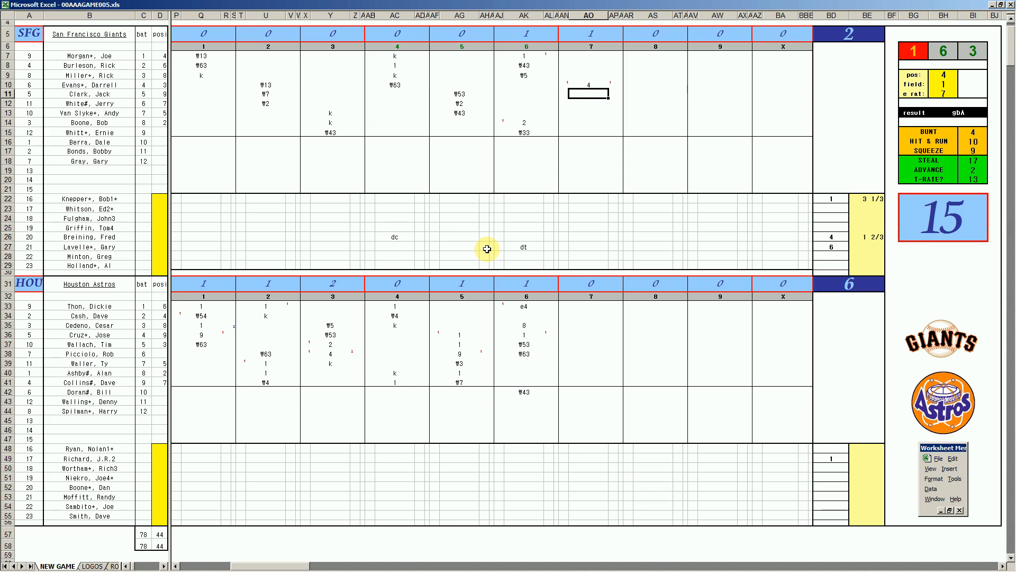
{"action": "type", "text": "1"}
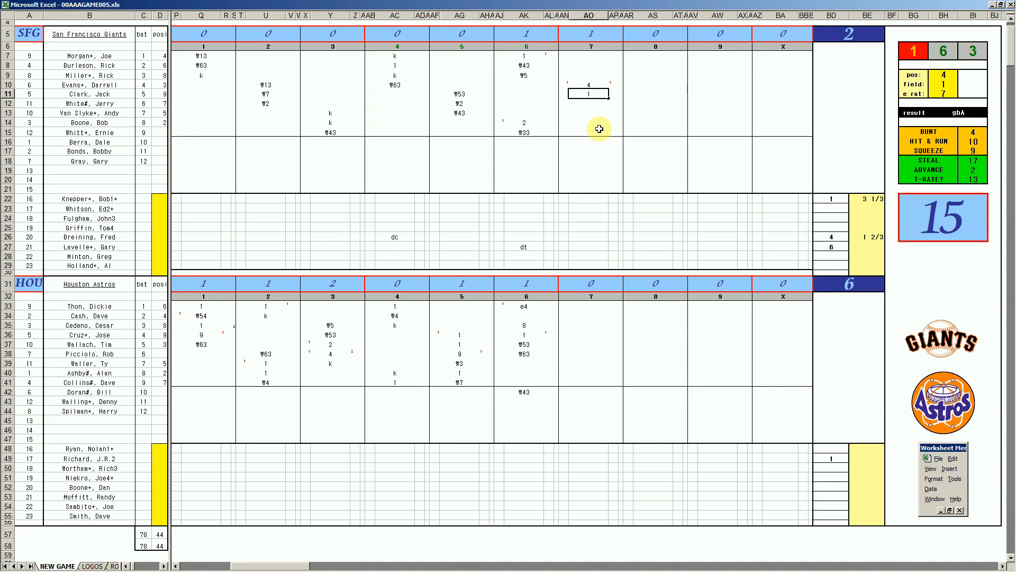
{"action": "key", "text": "Return"}
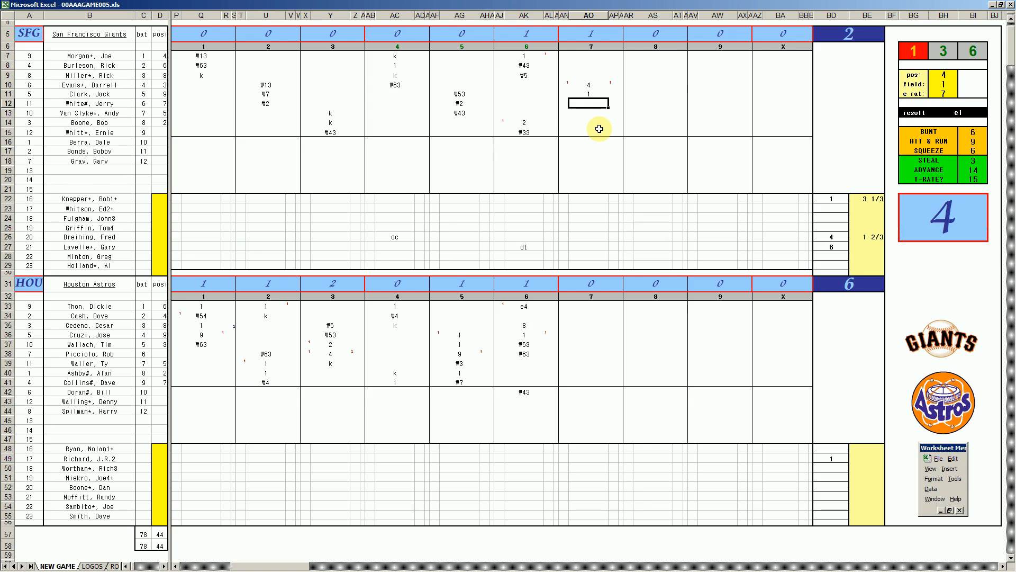
Enter 8 in AO12 for the Giants' sixth batter and log the Astros' pitching change with 6 in BE49, 7 in BD54 and avs in AO54.
{"action": "type", "text": "8"}
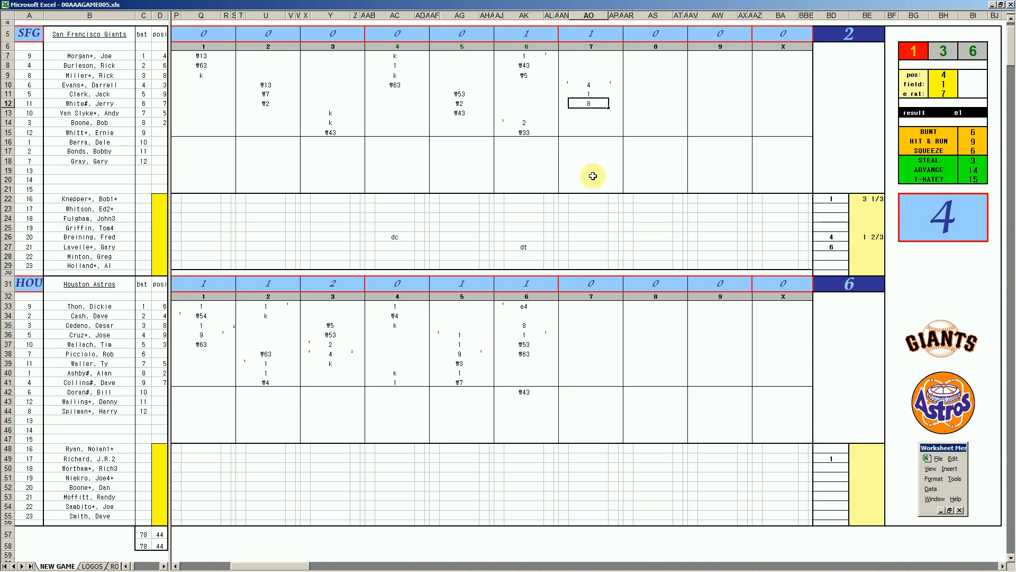
{"action": "left_click", "coordinate": [858, 457]}
{"action": "type", "text": "6"}
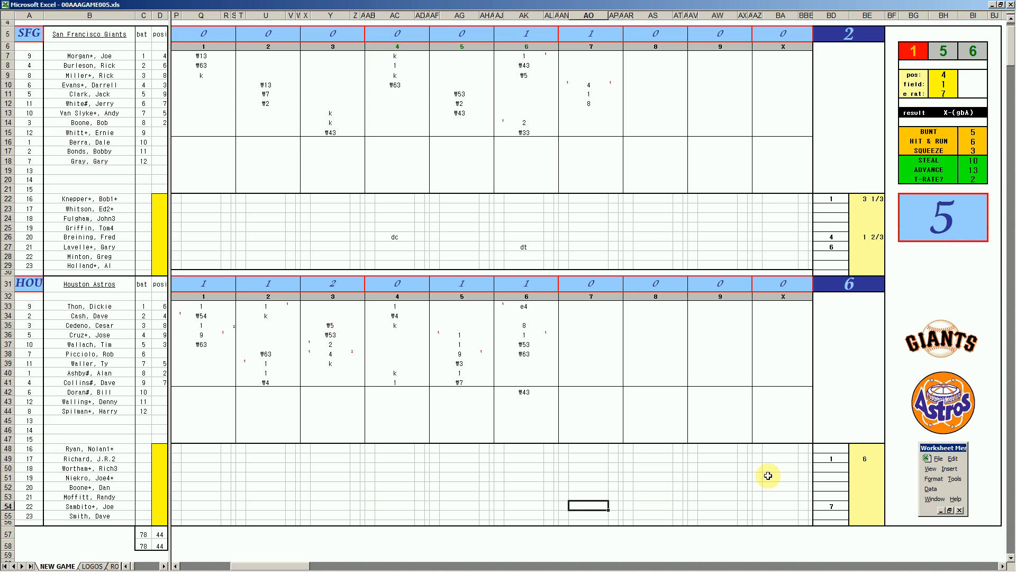
{"action": "type", "text": "avs"}
Enter the seventh-inning results 1 and ₩3 for the Giants' seventh and eighth batters, and k for the pinch hitter in row 18.
{"action": "left_click", "coordinate": [584, 113]}
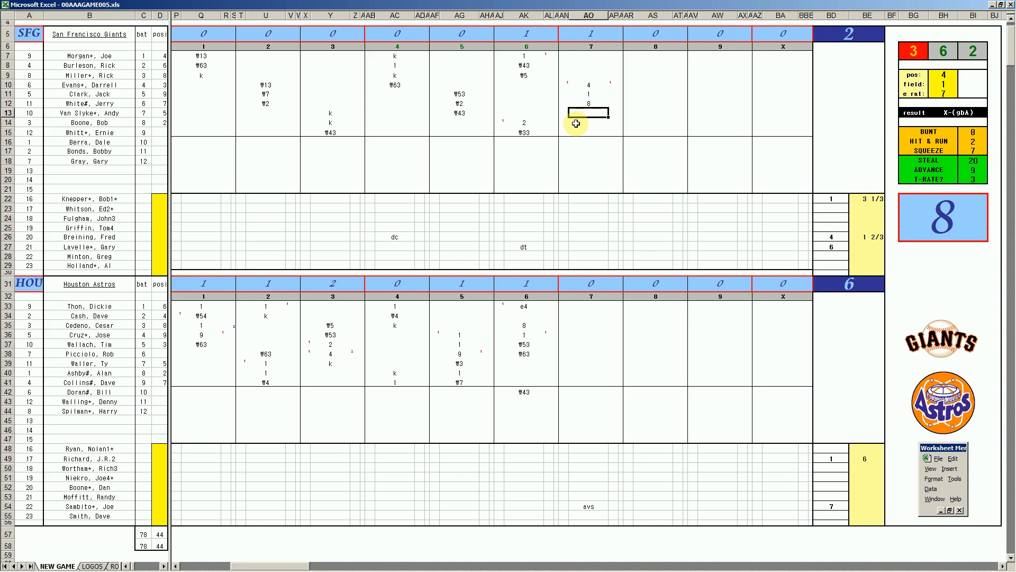
{"action": "type", "text": "1"}
{"action": "left_click", "coordinate": [576, 123]}
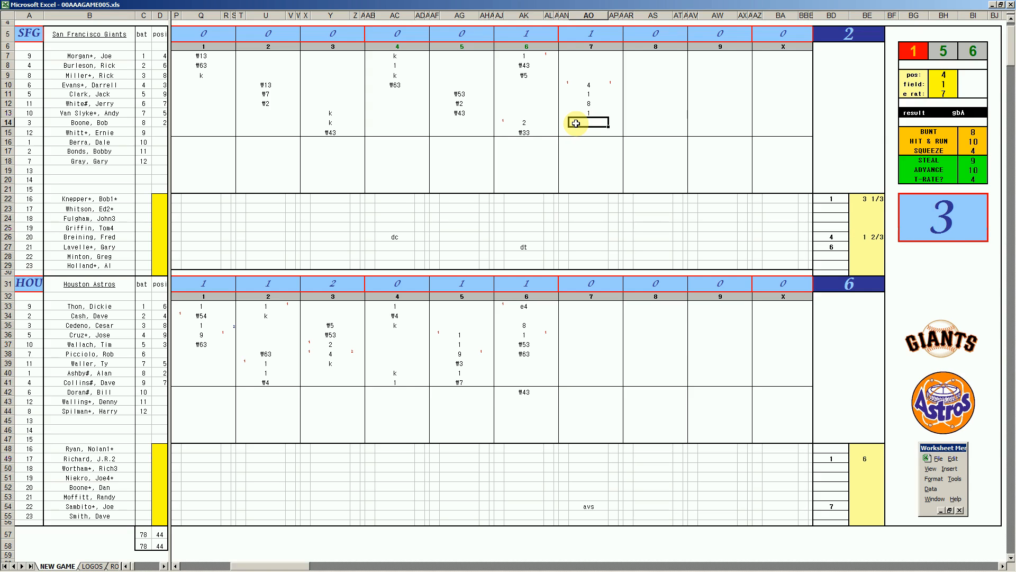
{"action": "type", "text": "#3"}
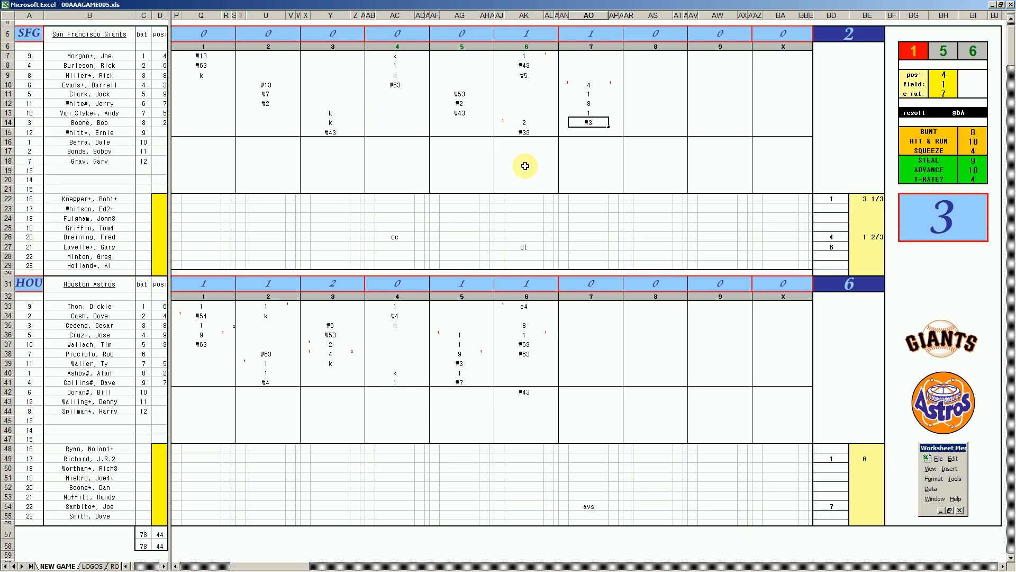
{"action": "left_click", "coordinate": [592, 158]}
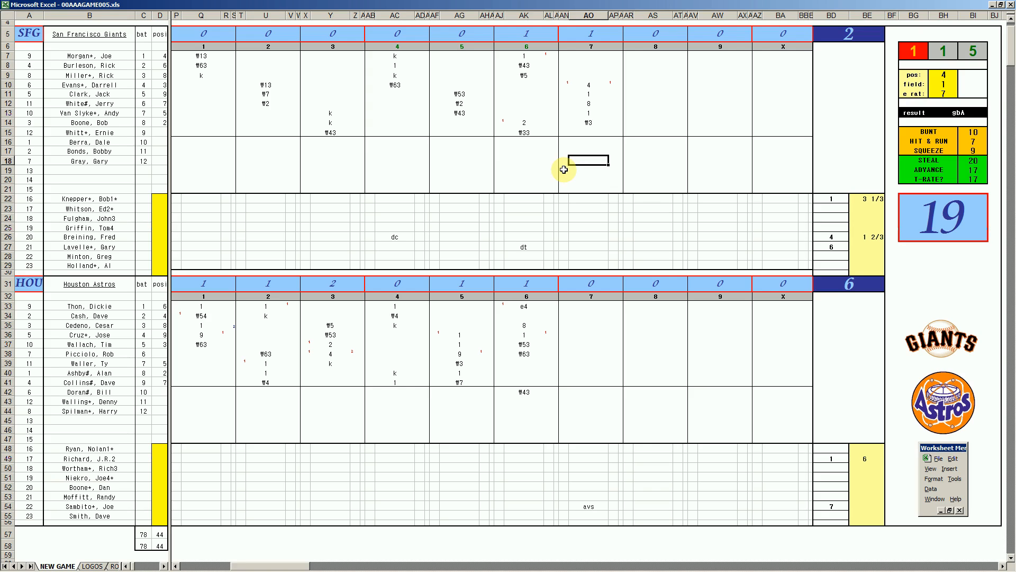
{"action": "type", "text": "k"}
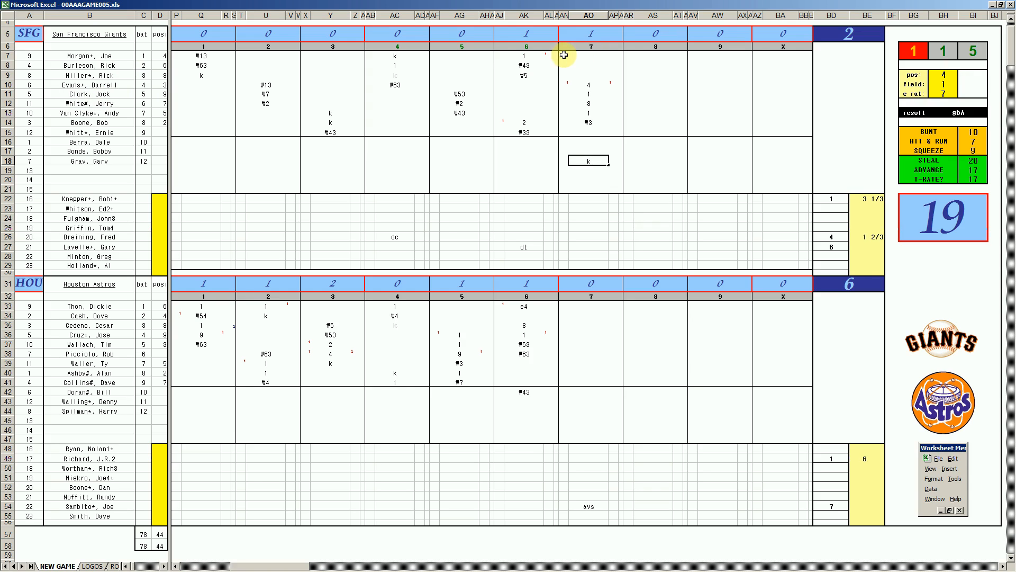
Enter the seventh-inning results 8 and ₩63 for the Giants' leadoff and second batters, marking the RBI in AP7 and the run in AN11.
{"action": "left_click", "coordinate": [592, 55]}
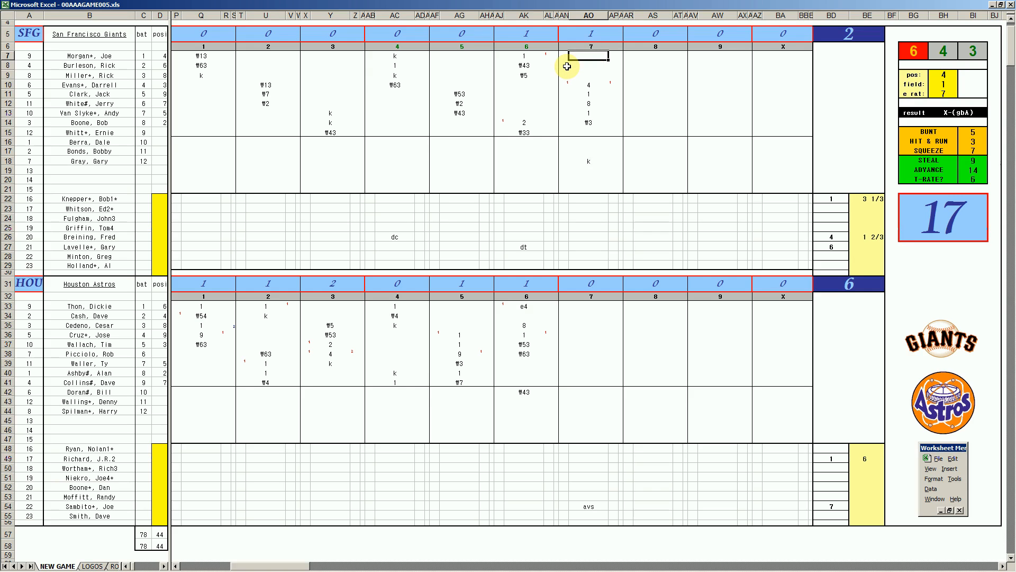
{"action": "type", "text": "8"}
{"action": "key", "text": "Return"}
{"action": "key", "text": "Down"}
{"action": "key", "text": "Down"}
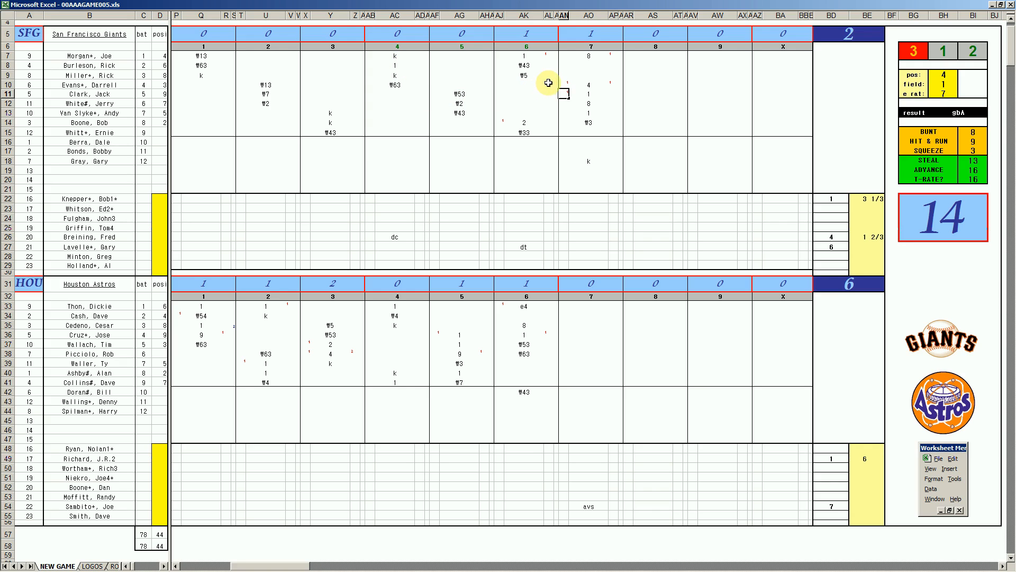
{"action": "left_click", "coordinate": [590, 66]}
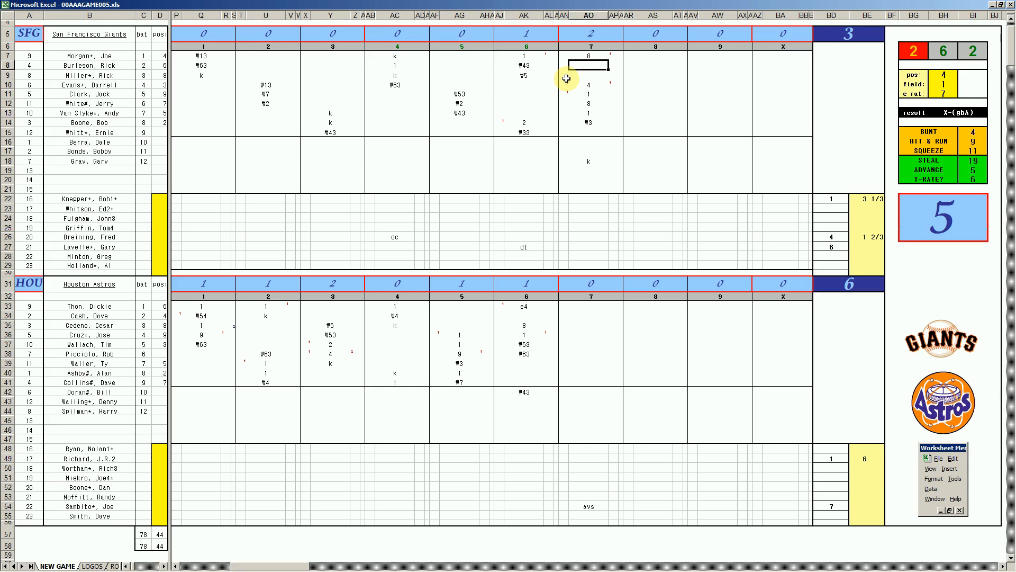
{"action": "type", "text": "₩63"}
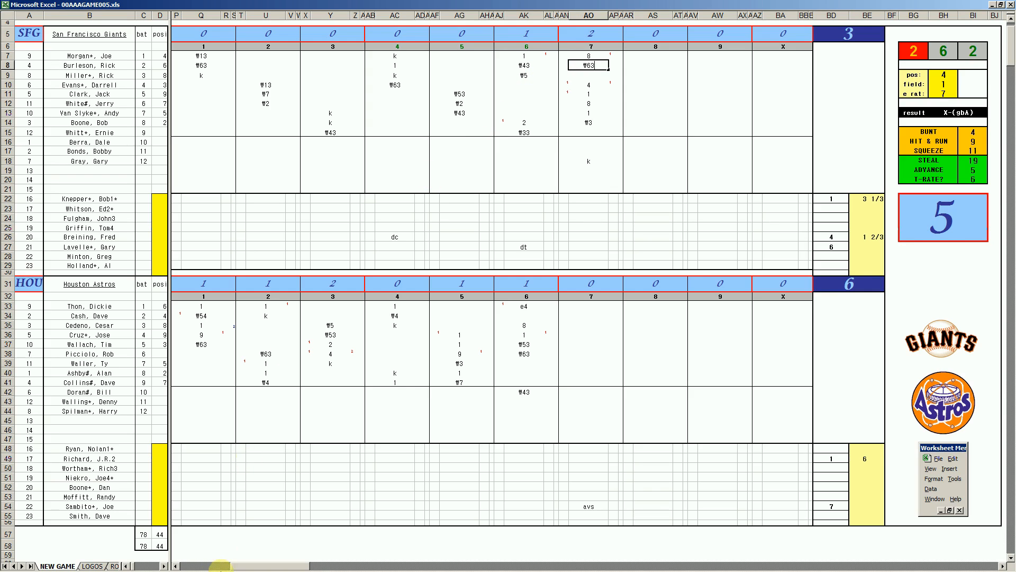
Switch to the Edge browser and close the TwinJet, Gmail and Google tabs, keeping only the Spotify tab.
{"action": "left_click", "coordinate": [132, 566]}
{"action": "left_click", "coordinate": [55, 565]}
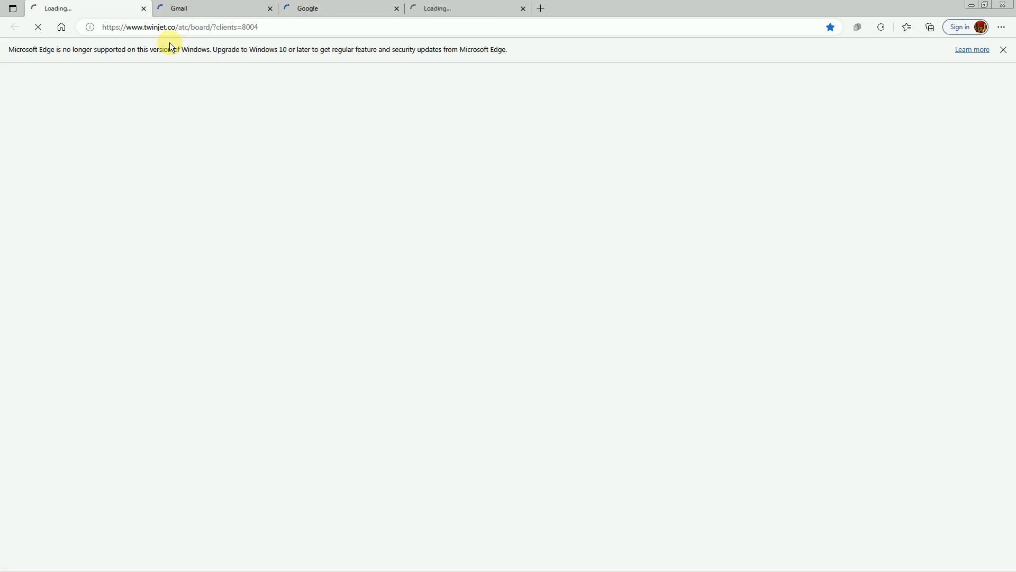
{"action": "left_click", "coordinate": [144, 9]}
{"action": "left_click", "coordinate": [144, 9]}
{"action": "left_click", "coordinate": [144, 10]}
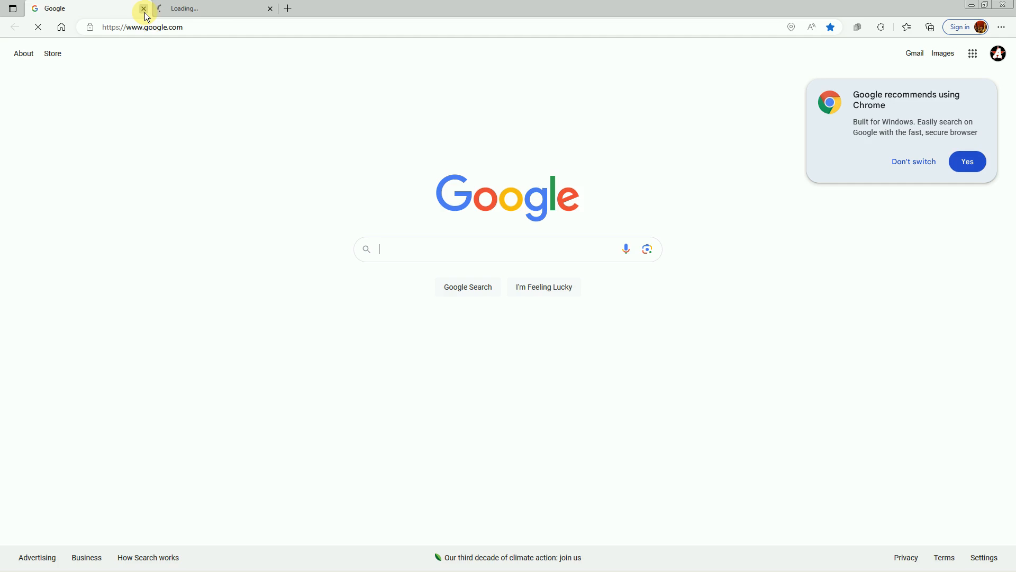
{"action": "left_click", "coordinate": [143, 11]}
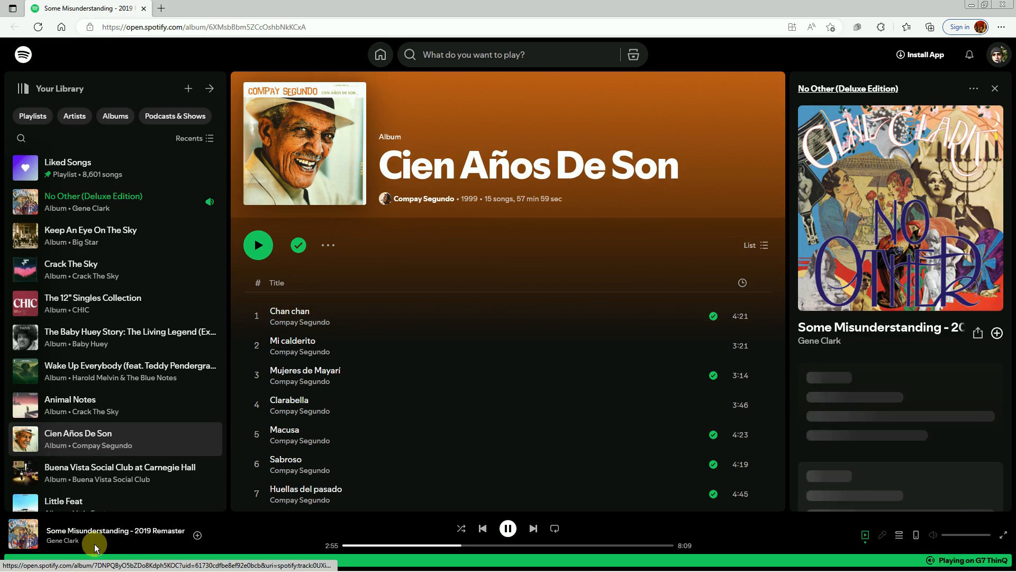
Open the currently playing song's album in Spotify and look through its track list across the discs.
{"action": "left_click", "coordinate": [110, 531]}
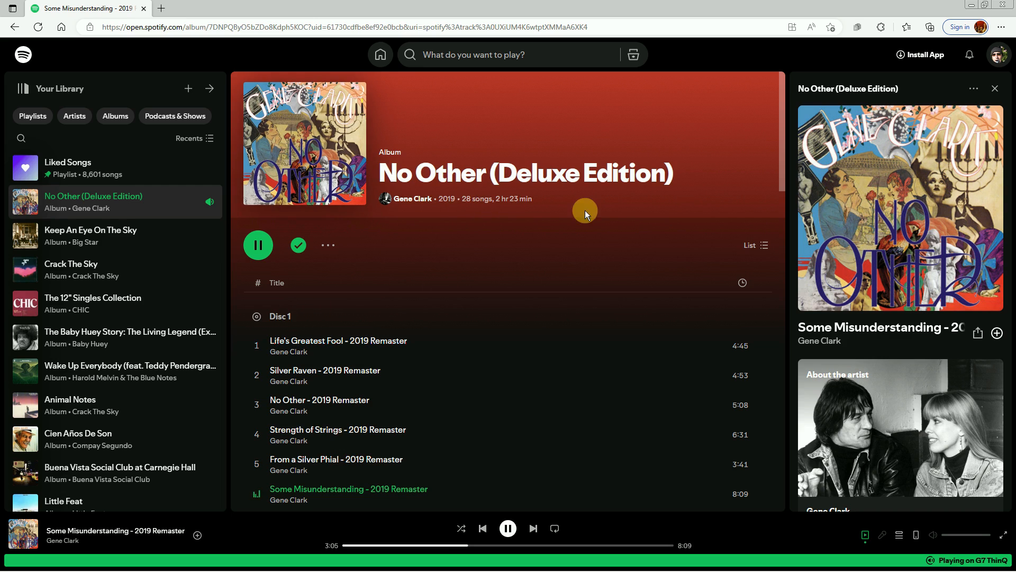
{"action": "mouse_move", "coordinate": [783, 170]}
{"action": "left_mouse_down"}
{"action": "mouse_move", "coordinate": [783, 186]}
{"action": "mouse_move", "coordinate": [783, 177]}
{"action": "left_mouse_up"}
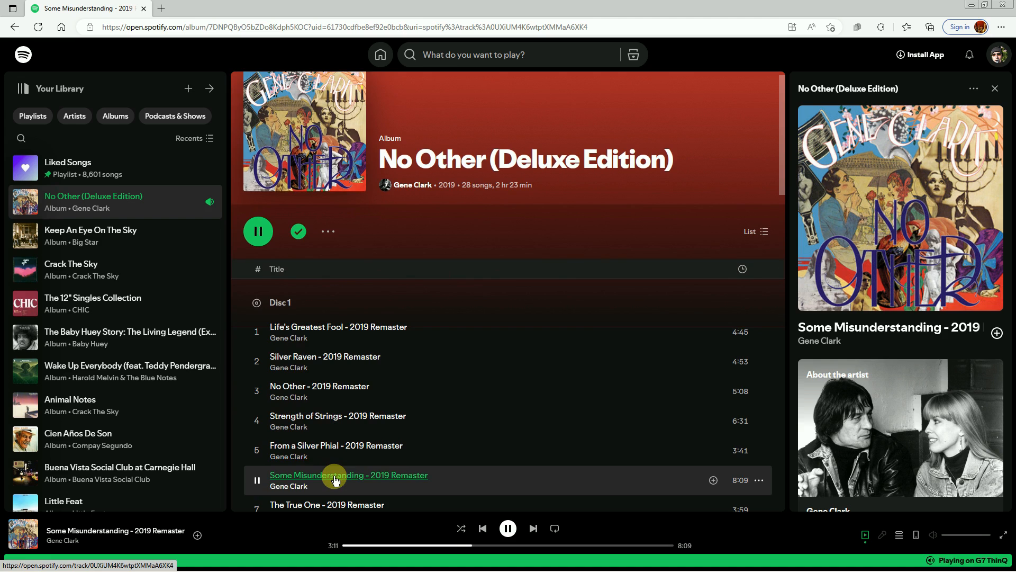
{"action": "left_click_drag", "start_coordinate": [780, 185], "coordinate": [777, 273]}
{"action": "scroll", "coordinate": [582, 264], "scroll_direction": "down", "scroll_amount": 2}
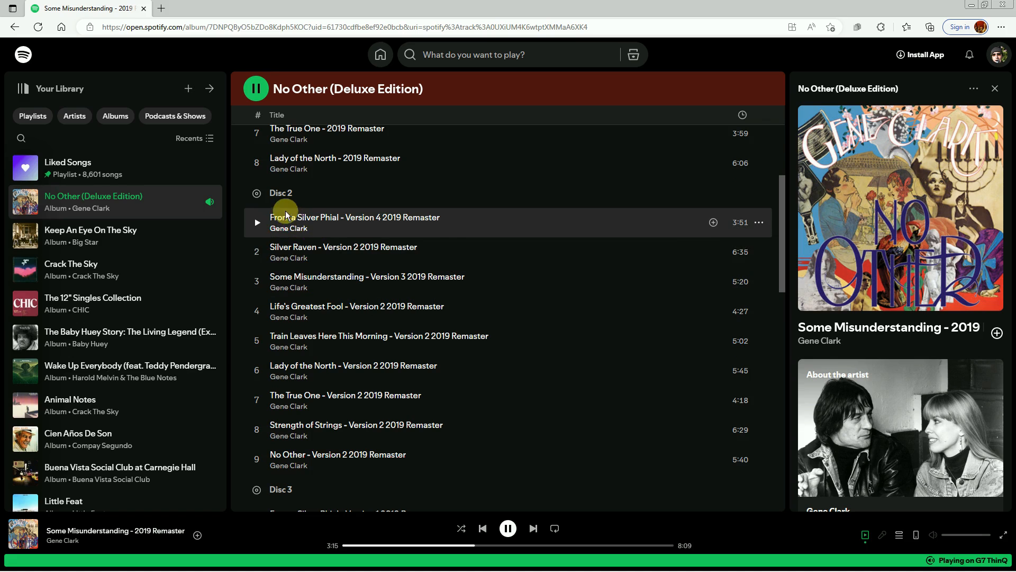
{"action": "left_click_drag", "start_coordinate": [783, 281], "coordinate": [783, 340]}
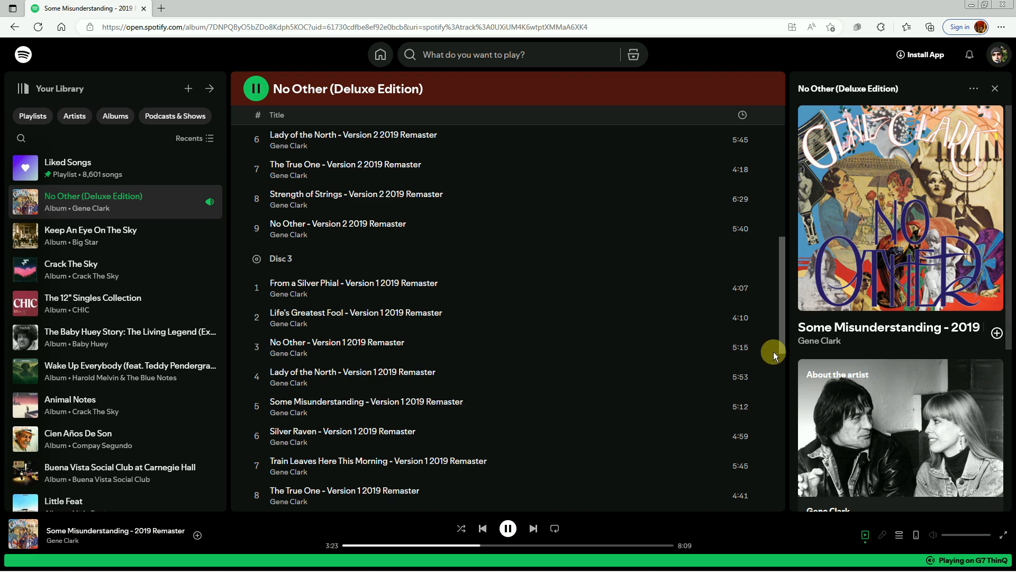
{"action": "left_click_drag", "start_coordinate": [788, 223], "coordinate": [788, 220]}
{"action": "left_click", "coordinate": [783, 250]}
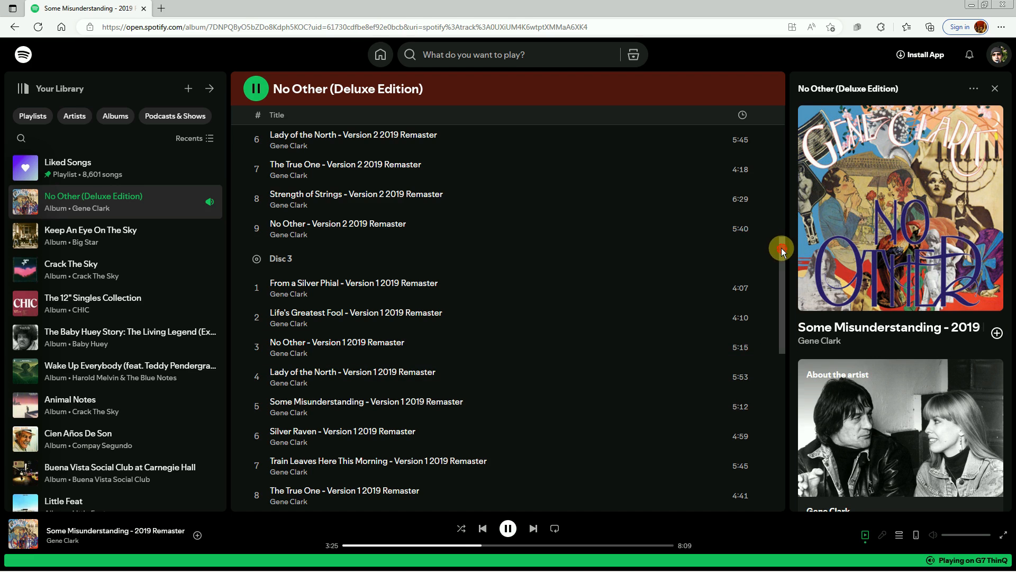
{"action": "left_click_drag", "start_coordinate": [776, 246], "coordinate": [784, 90]}
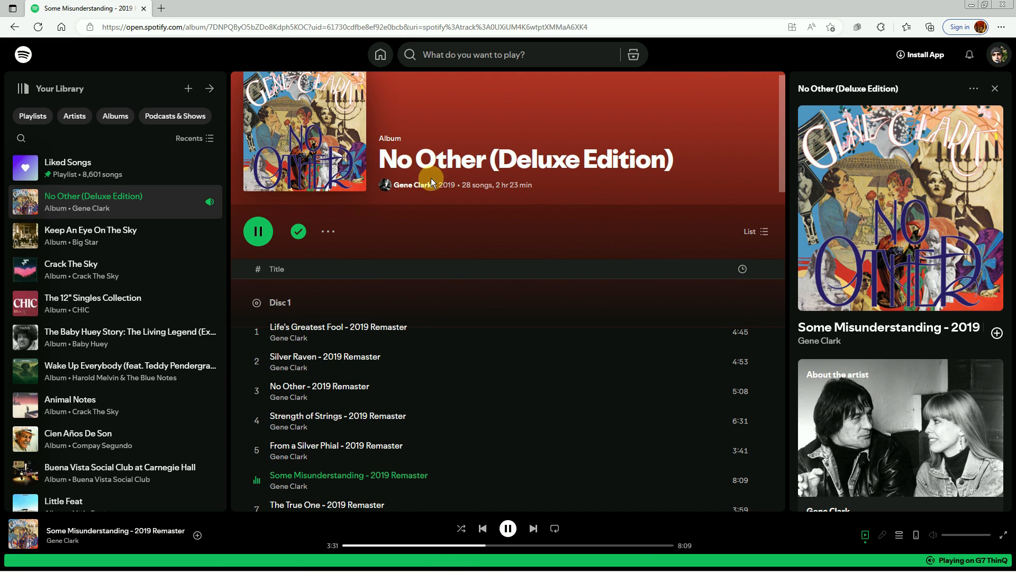
Switch back to 00AAAGAME005.xls in Excel and enter the seventh-inning results ₩9 and k for the Astros' seventh and eighth batters.
{"action": "mouse_move", "coordinate": [440, 566]}
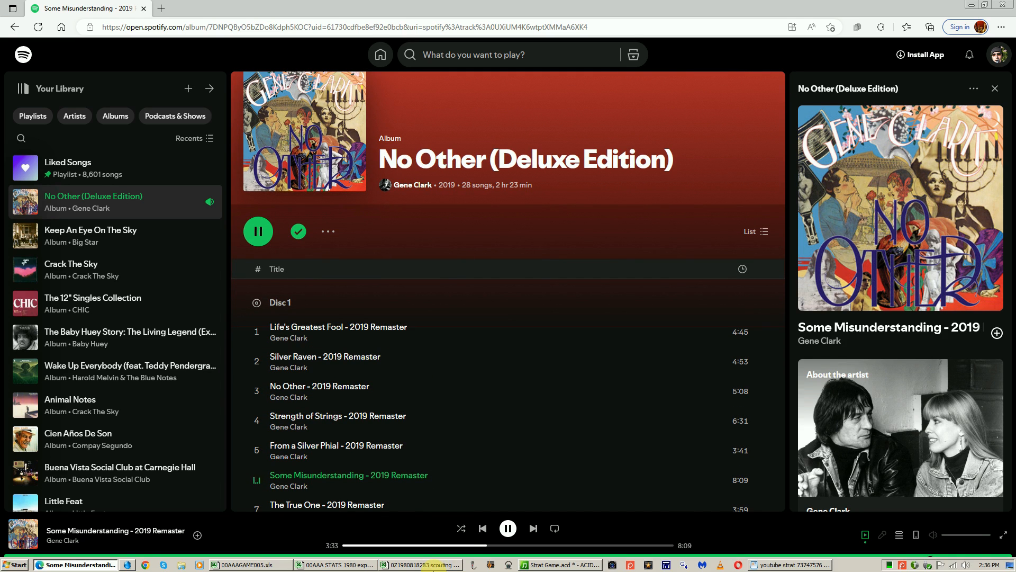
{"action": "left_click", "coordinate": [243, 564]}
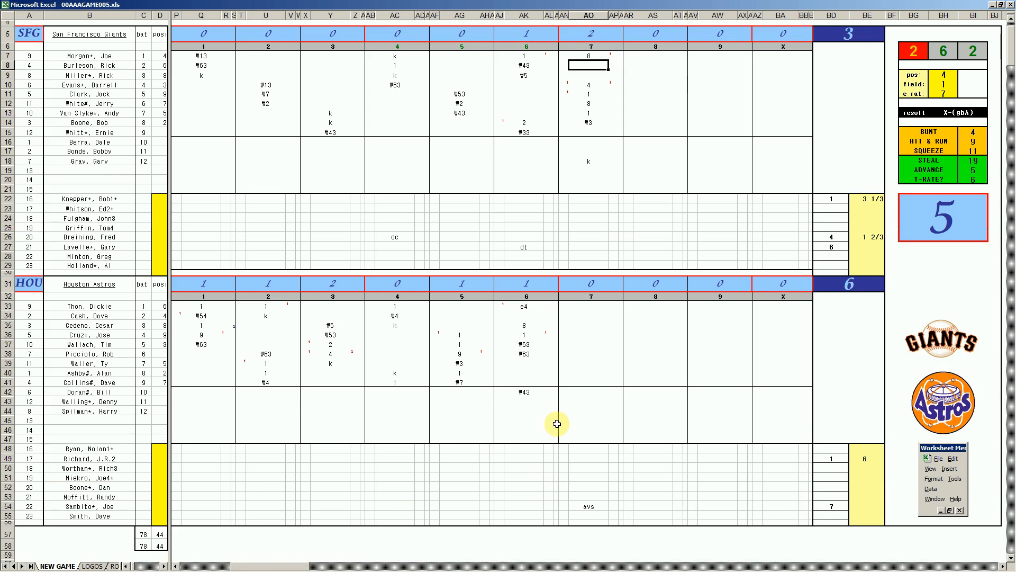
{"action": "left_click", "coordinate": [580, 361]}
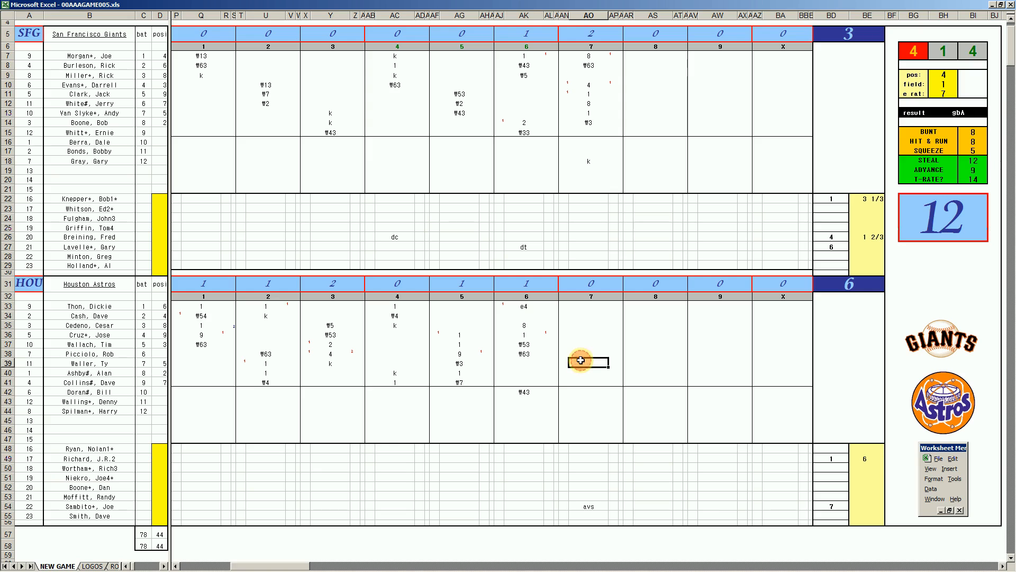
{"action": "type", "text": "#9"}
{"action": "key", "text": "Return"}
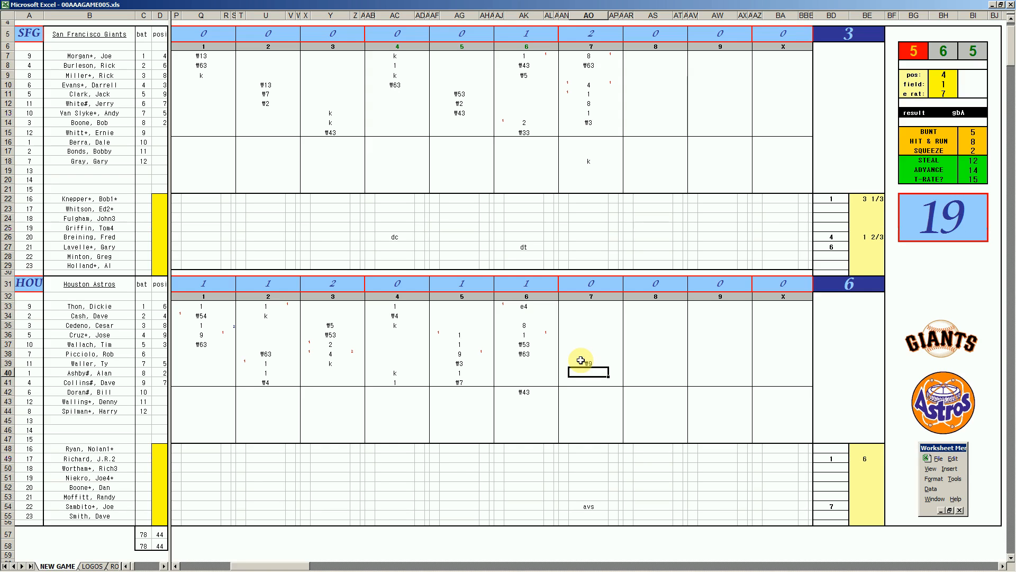
{"action": "type", "text": "k"}
{"action": "key", "text": "Return"}
{"action": "key", "text": "Return"}
{"action": "key", "text": "Return"}
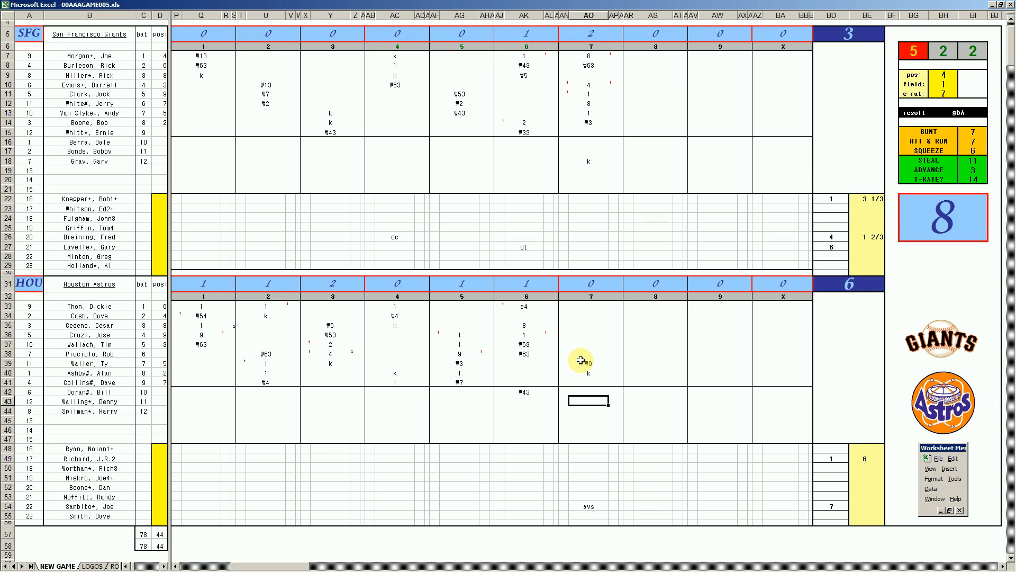
Set the fielding check to pos 8, field 2 and e rat 8, and enter ₩8 as the seventh-inning result for the Astros' row 43 pinch hitter.
{"action": "key", "text": "ctrl+q"}
{"action": "type", "text": "8"}
{"action": "key", "text": "Return"}
{"action": "type", "text": "2"}
{"action": "key", "text": "Return"}
{"action": "type", "text": "8"}
{"action": "key", "text": "Return"}
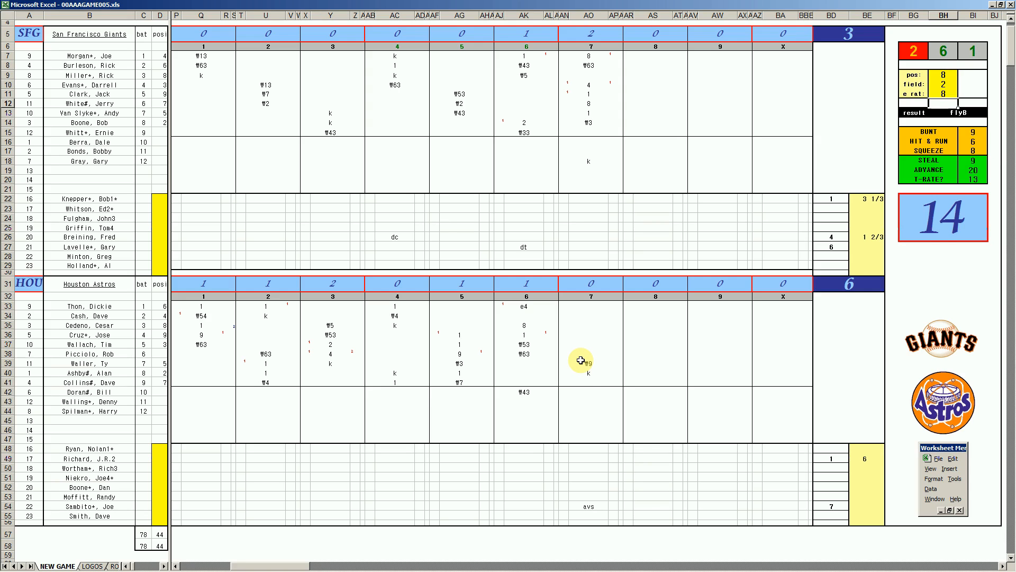
{"action": "left_click", "coordinate": [582, 400]}
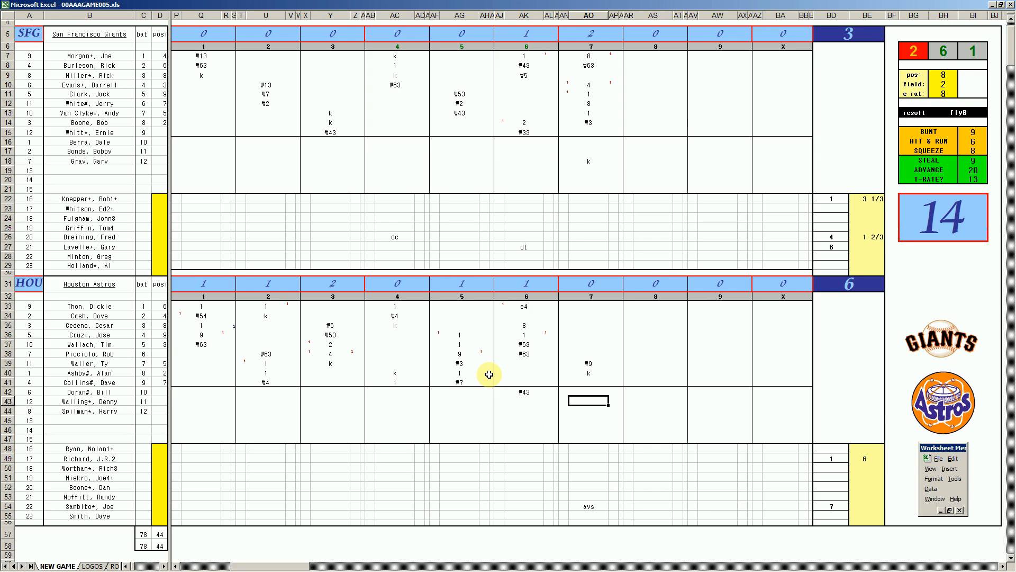
{"action": "type", "text": "\\8"}
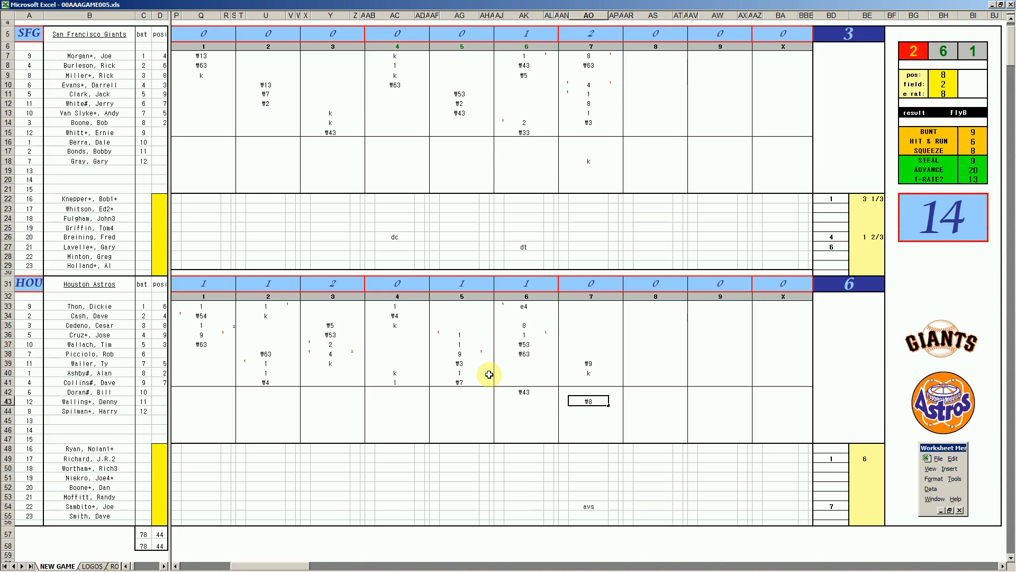
Enter the eighth-inning results k, 8, ₩8 and ₩4 for the Giants' third through sixth batters.
{"action": "left_click", "coordinate": [651, 71]}
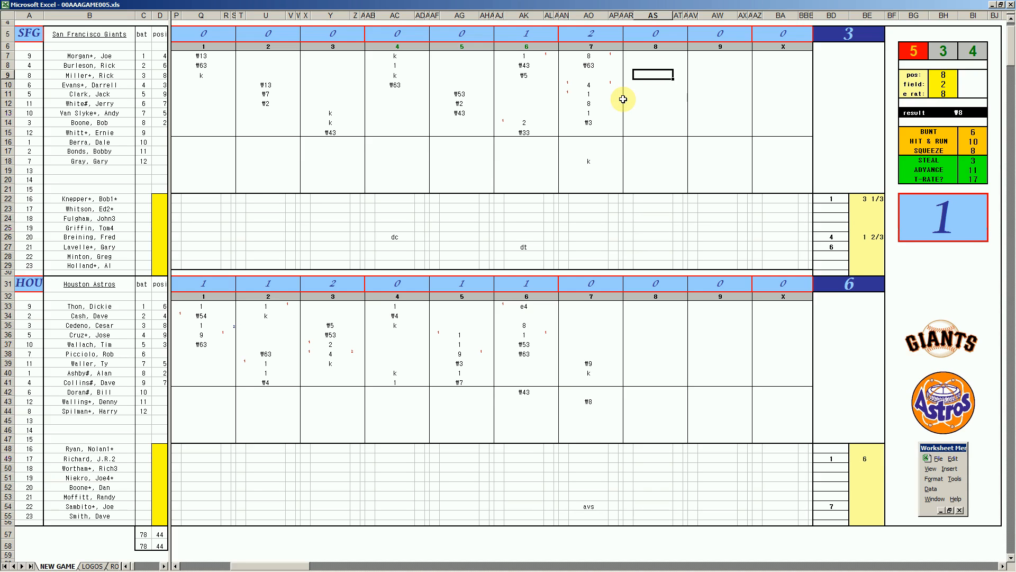
{"action": "type", "text": "k"}
{"action": "key", "text": "Return"}
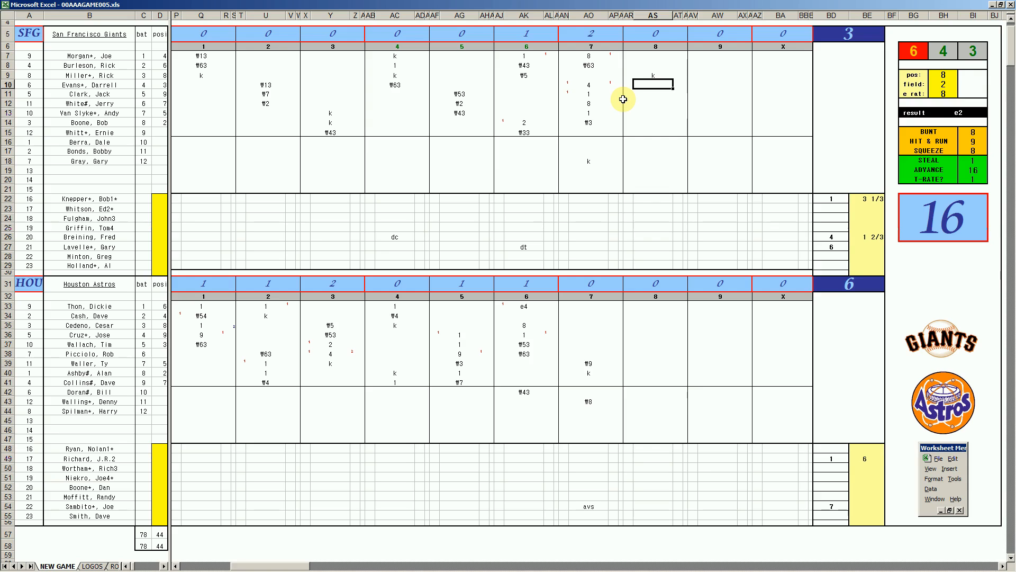
{"action": "type", "text": "8"}
{"action": "key", "text": "Return"}
{"action": "type", "text": "#8"}
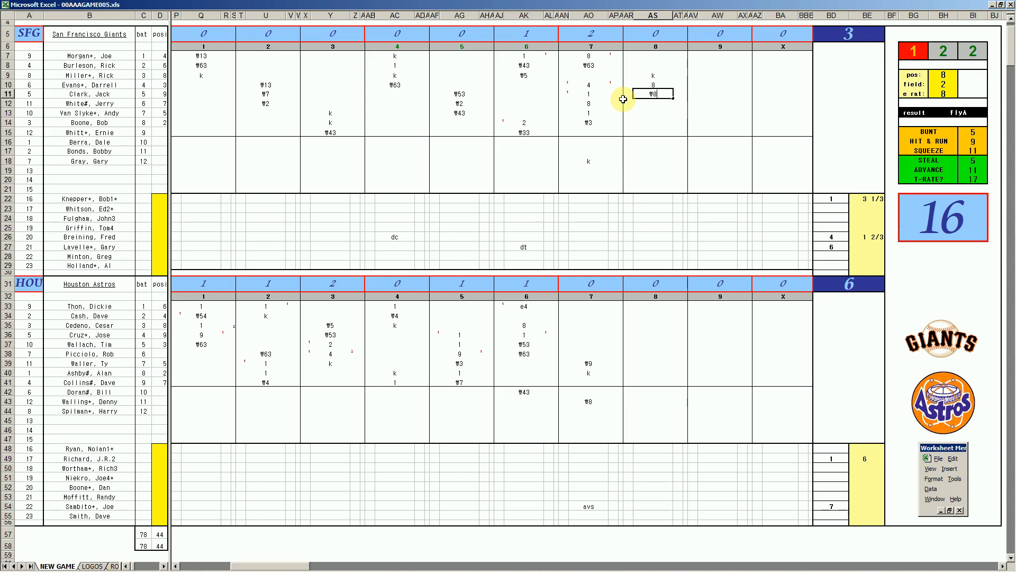
{"action": "key", "text": "Return"}
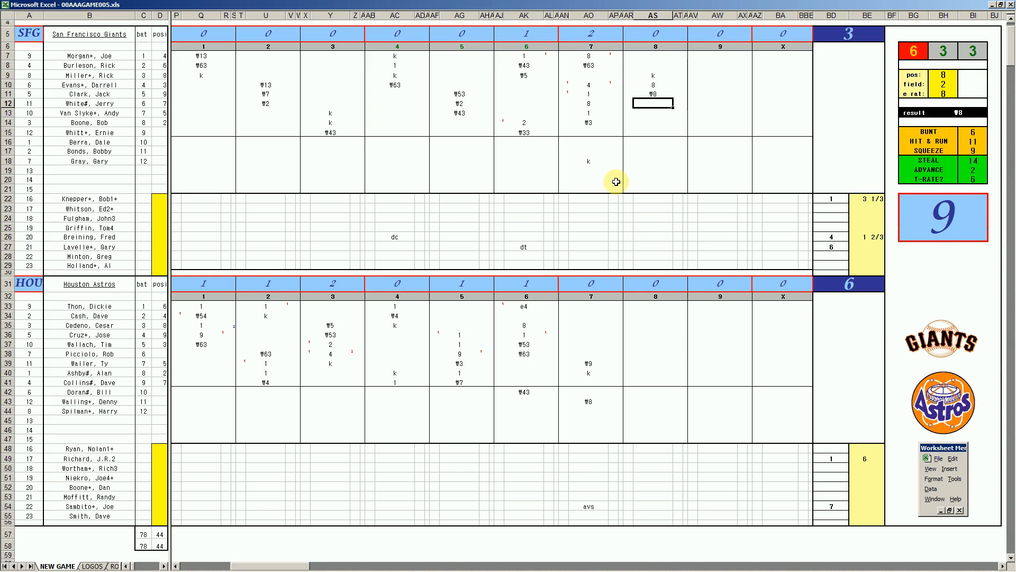
{"action": "type", "text": "#4"}
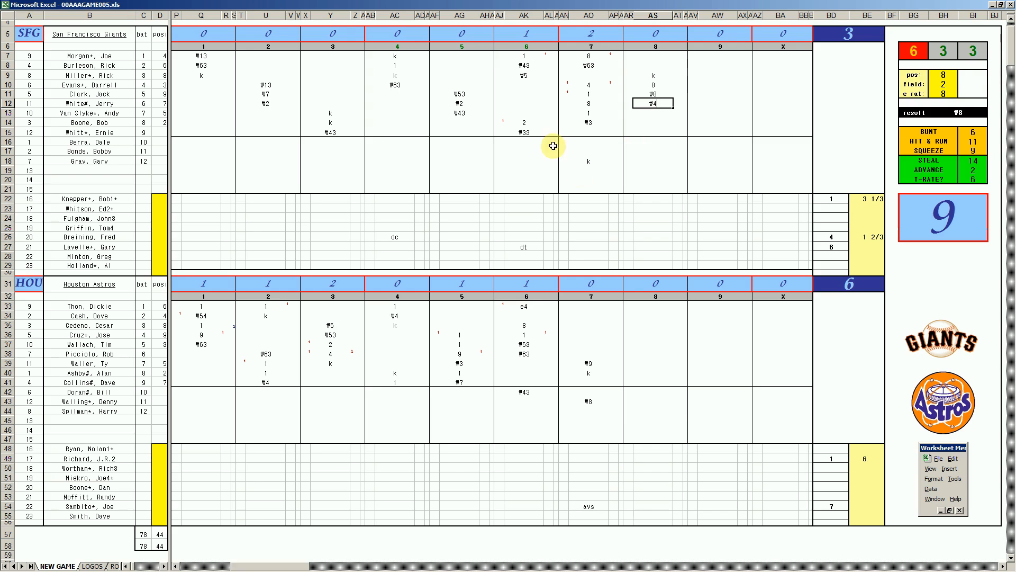
Log the Giants' pitching change with 2 innings pitched in BE27 and 8 as the entry inning in BD28.
{"action": "left_click", "coordinate": [864, 244]}
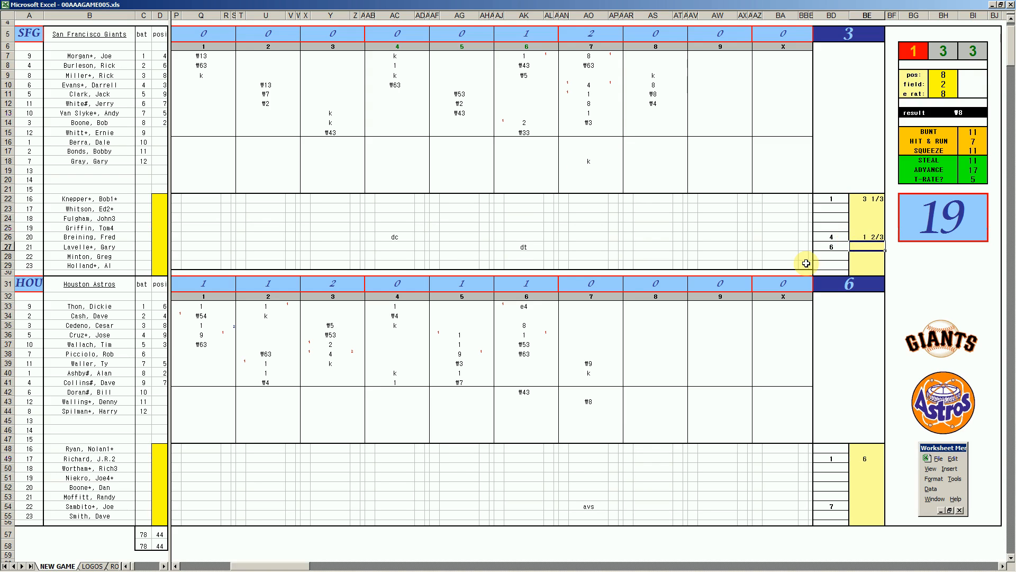
{"action": "type", "text": "2"}
{"action": "key", "text": "Return"}
{"action": "key", "text": "Left"}
{"action": "type", "text": "8"}
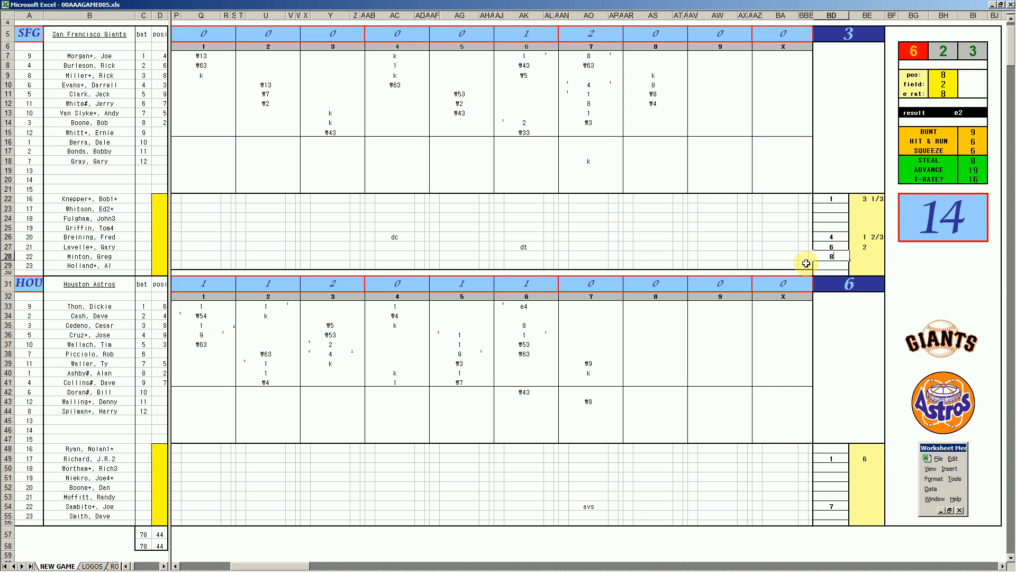
Enter dt in AS28 under the eighth inning for the Giants' new pitcher.
{"action": "key", "text": "Left"}
{"action": "key", "text": "Left"}
{"action": "key", "text": "Left"}
{"action": "key", "text": "Left"}
{"action": "key", "text": "Left"}
{"action": "key", "text": "Left"}
{"action": "key", "text": "Left"}
{"action": "key", "text": "Left"}
{"action": "key", "text": "Left"}
{"action": "key", "text": "Left"}
{"action": "key", "text": "Left"}
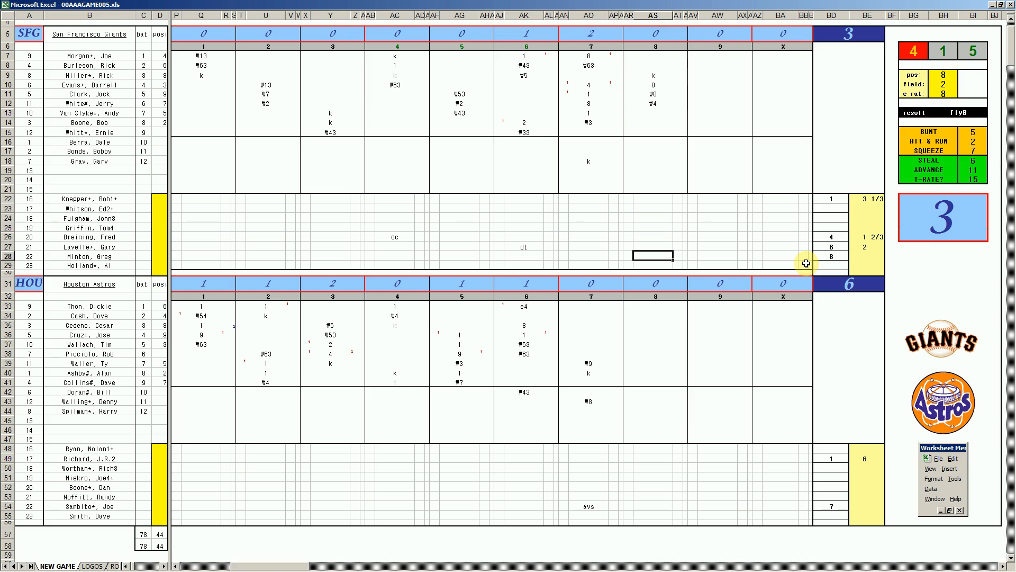
{"action": "type", "text": "dt"}
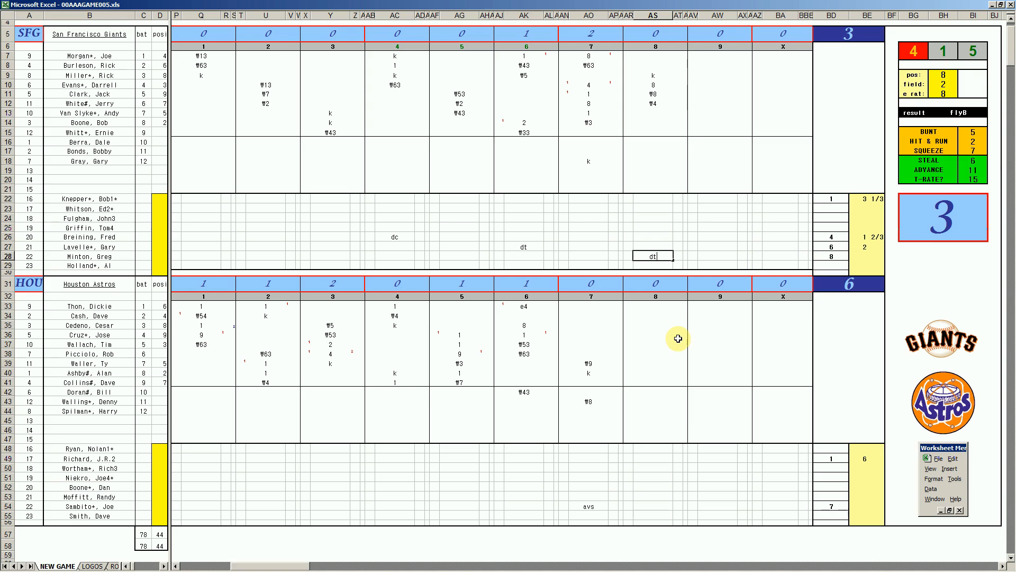
Enter the eighth-inning results 1 for the Astros' leadoff batter and ₩8 for the row 42 substitute.
{"action": "left_click", "coordinate": [657, 305]}
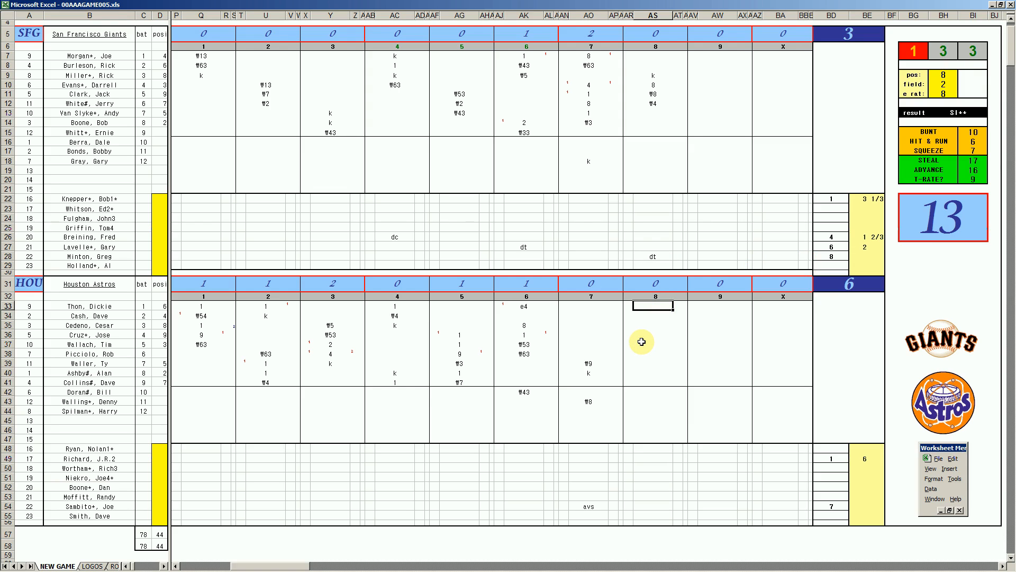
{"action": "type", "text": "1"}
{"action": "key", "text": "Return"}
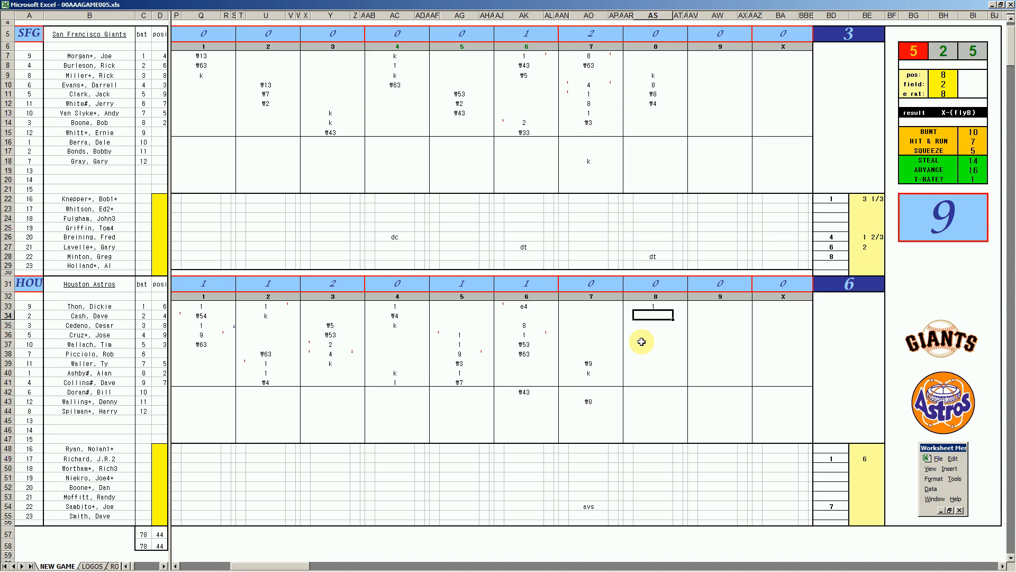
{"action": "key", "text": "Down"}
{"action": "key", "text": "Down"}
{"action": "key", "text": "Down"}
{"action": "key", "text": "Down"}
{"action": "key", "text": "Down"}
{"action": "key", "text": "Down"}
{"action": "key", "text": "Down"}
{"action": "key", "text": "Down"}
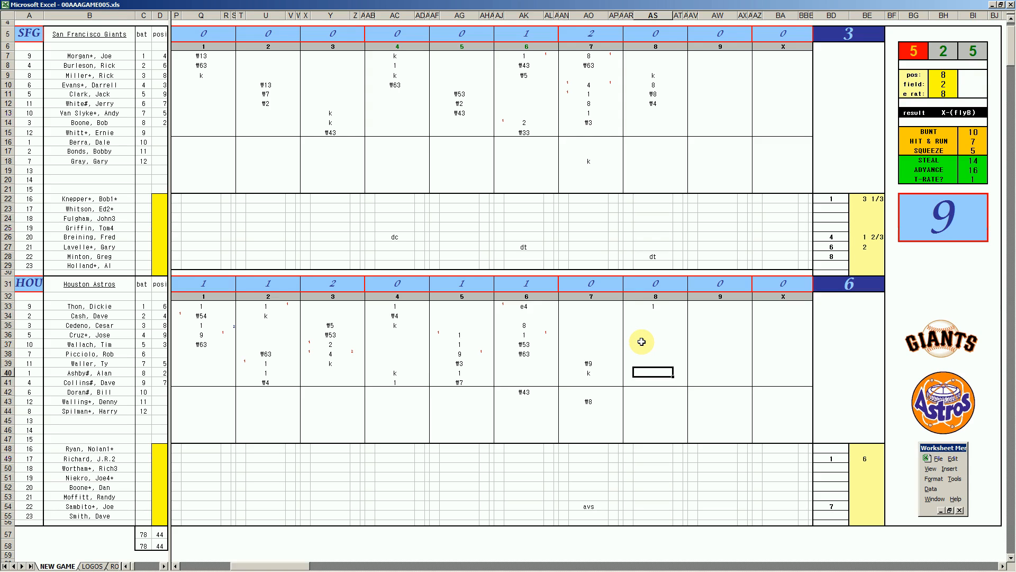
{"action": "type", "text": "#8"}
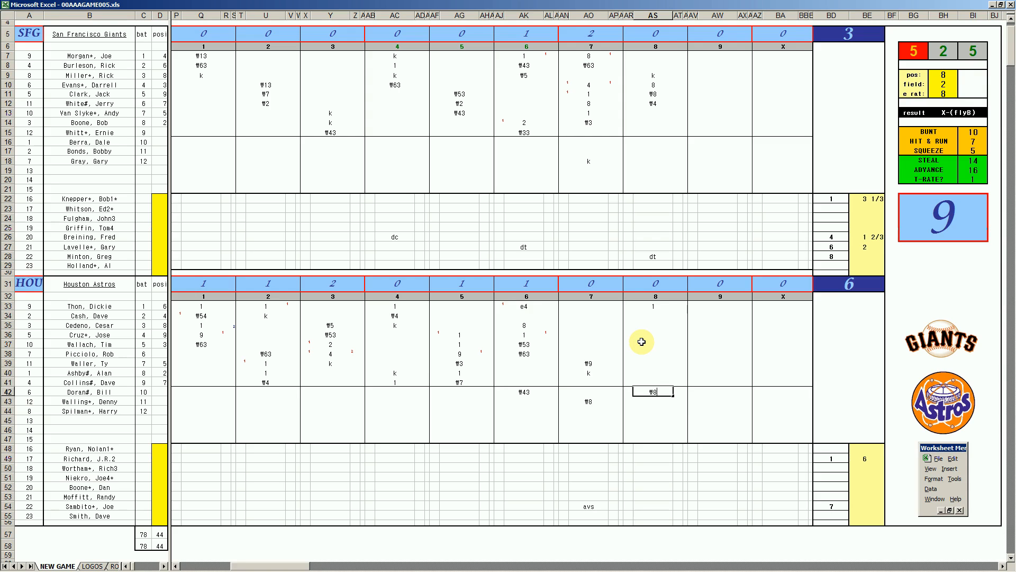
{"action": "key", "text": "Return"}
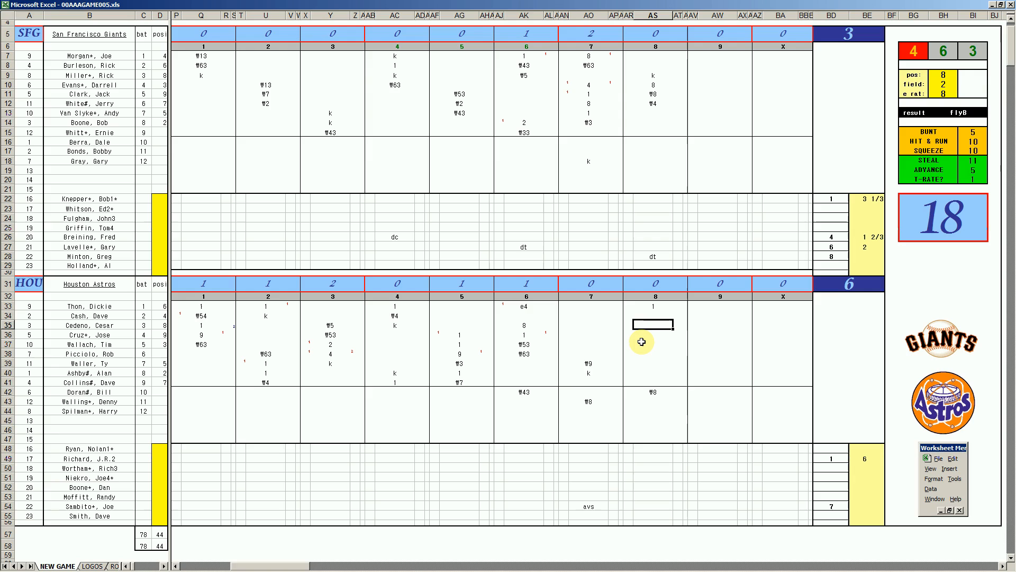
Enter the eighth-inning results ₩5 and ₩64 for the Astros' third and fourth batters.
{"action": "type", "text": "#5"}
{"action": "key", "text": "Return"}
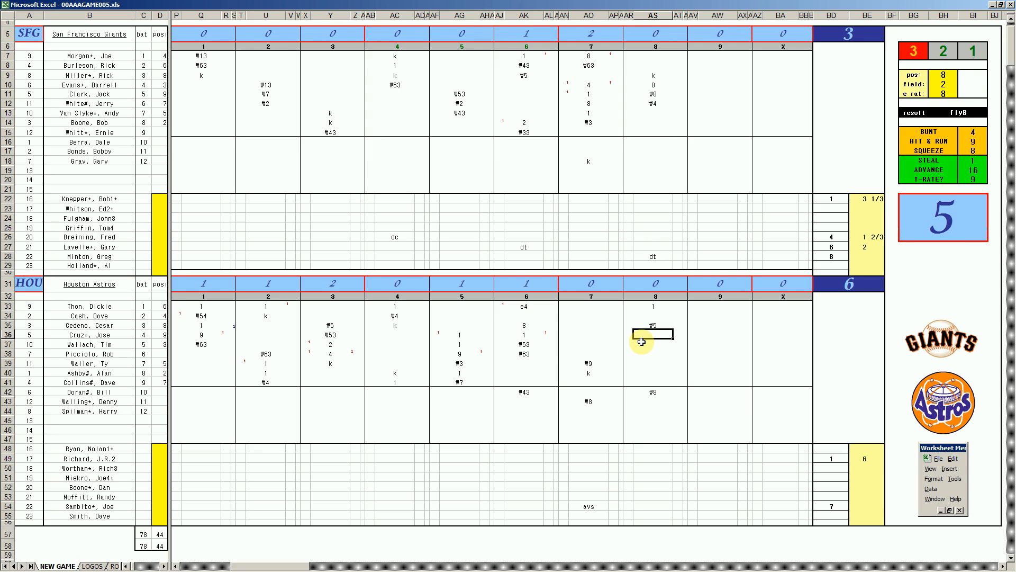
{"action": "type", "text": "#64"}
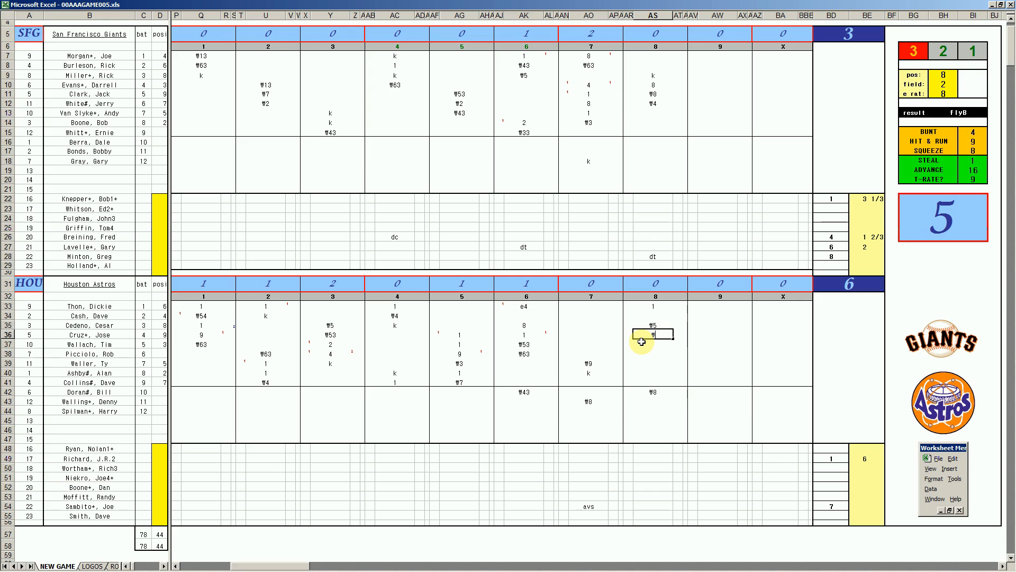
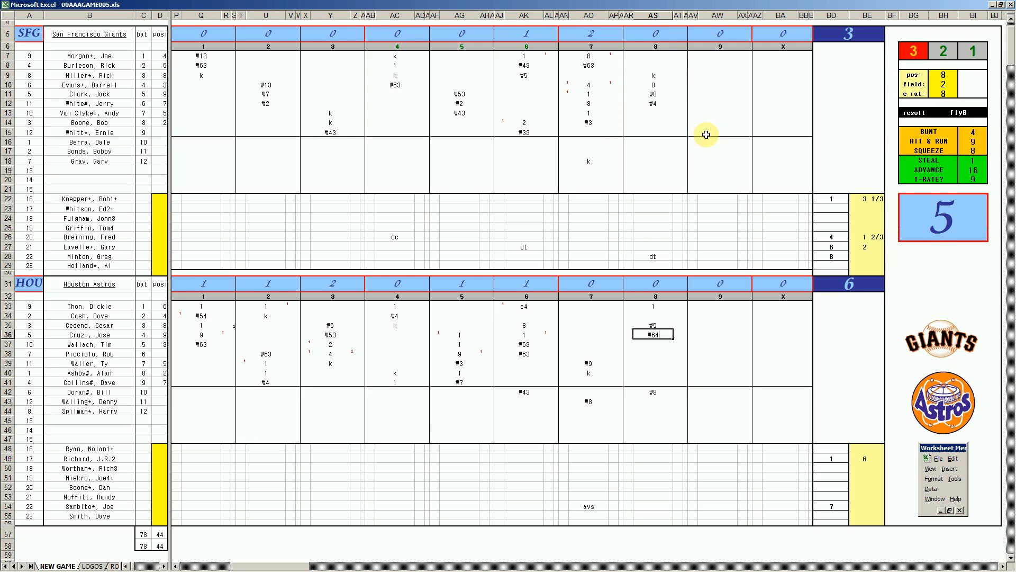
Enter ninth-inning result k for the Giants' seventh batter and log the Astros' pitching change with 2 1/3 in BE54, 9 in BD55 and bb in AW55.
{"action": "left_click", "coordinate": [709, 112]}
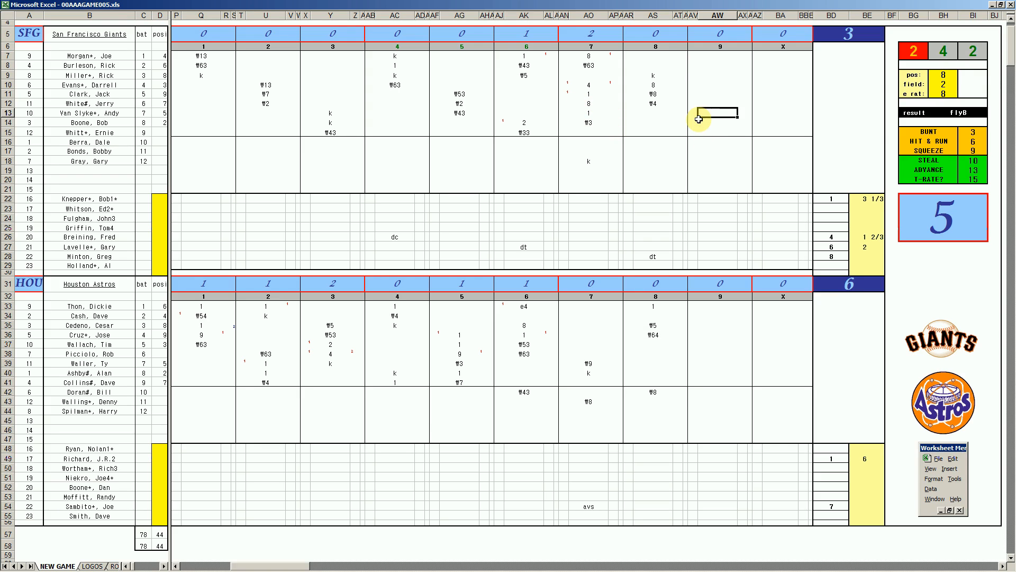
{"action": "type", "text": "k"}
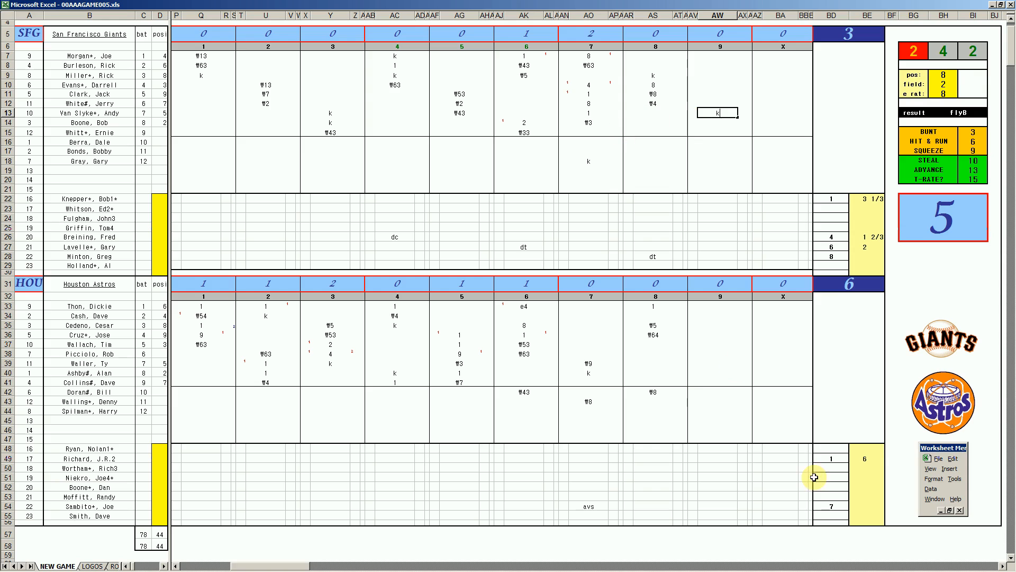
{"action": "left_click", "coordinate": [854, 506]}
{"action": "type", "text": "2 1/3"}
{"action": "key", "text": "Return"}
{"action": "key", "text": "Left"}
{"action": "type", "text": "9"}
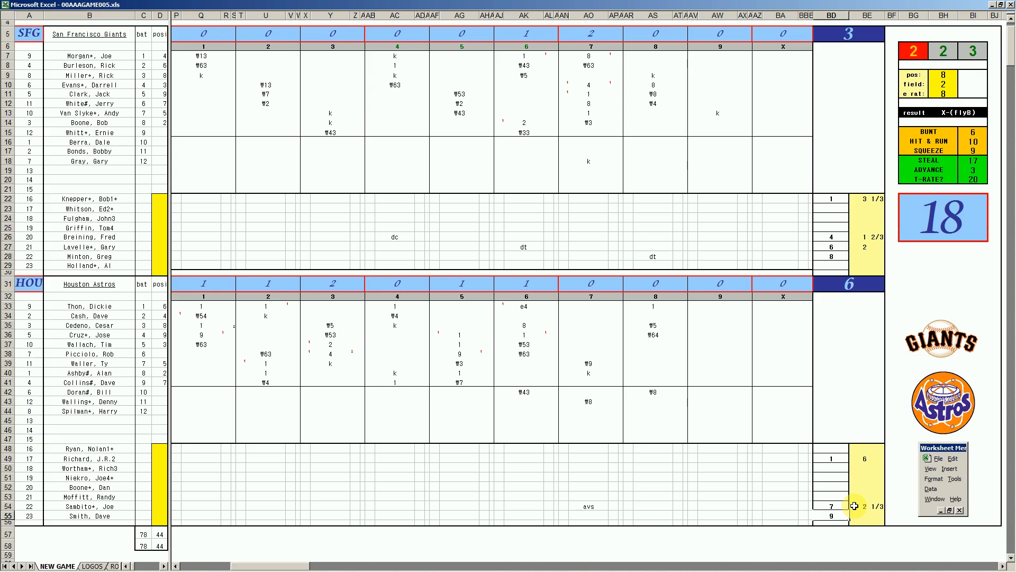
{"action": "key", "text": "Return"}
{"action": "type", "text": "bb"}
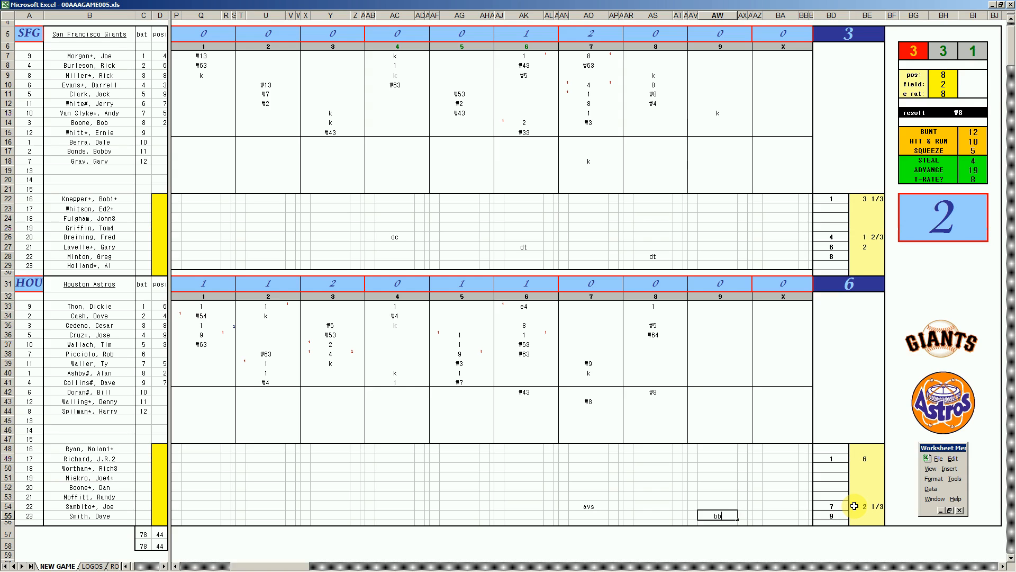
Enter the ninth-inning results 1 for the Giants' eighth batter and ₩7a for the row 18 pinch hitter.
{"action": "left_click", "coordinate": [720, 126]}
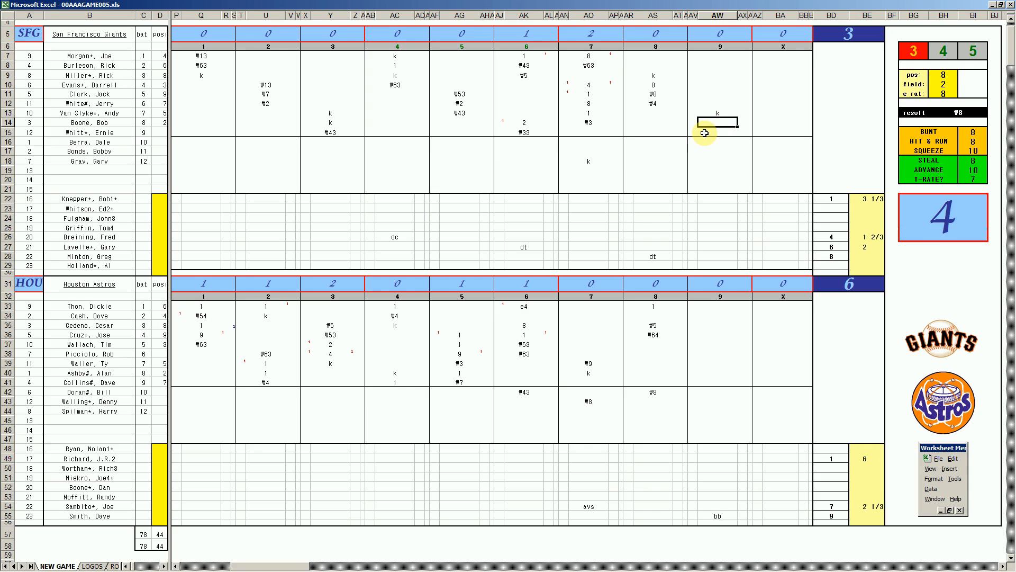
{"action": "type", "text": "1"}
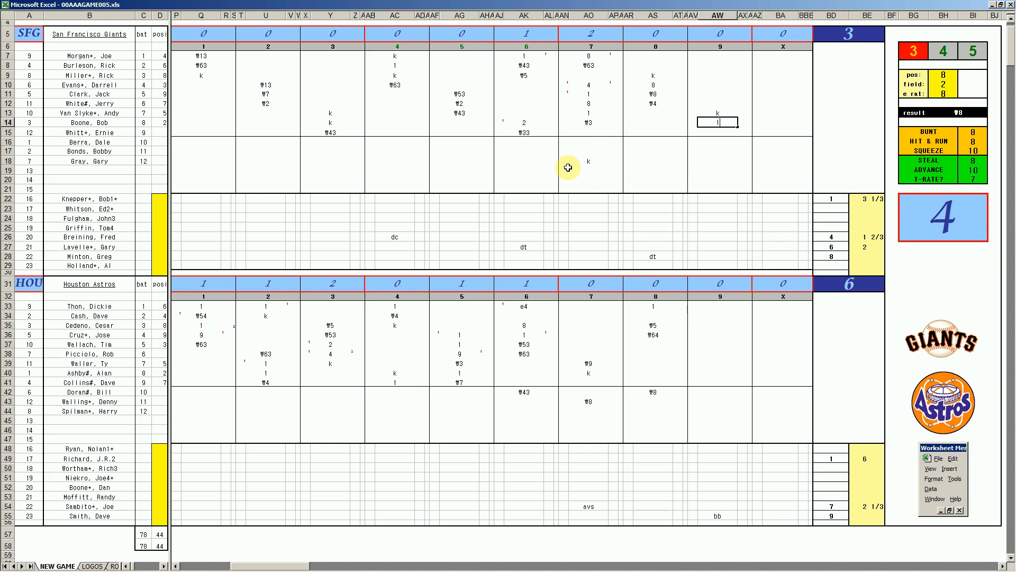
{"action": "left_click", "coordinate": [715, 161]}
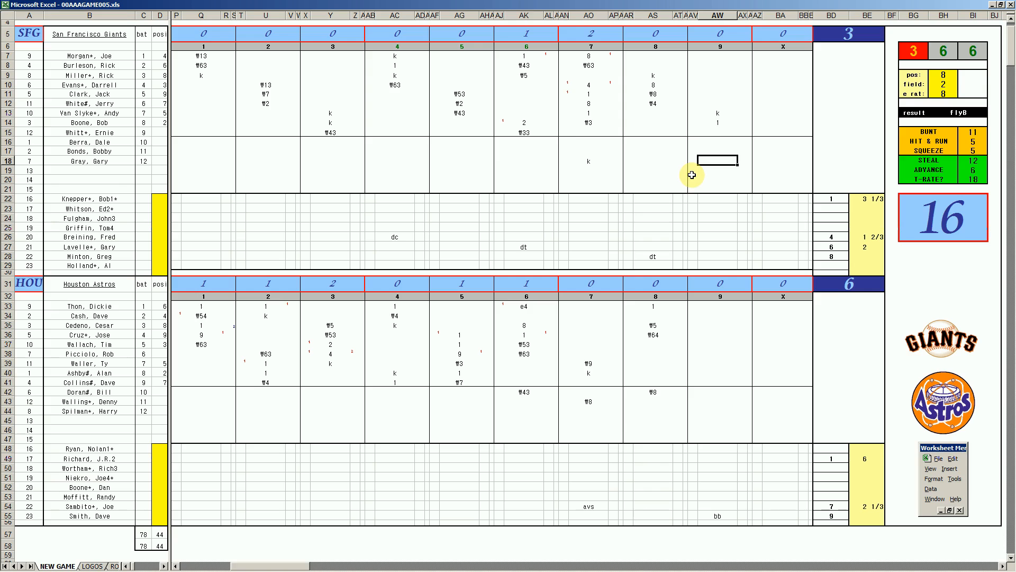
{"action": "type", "text": "7a\\7a"}
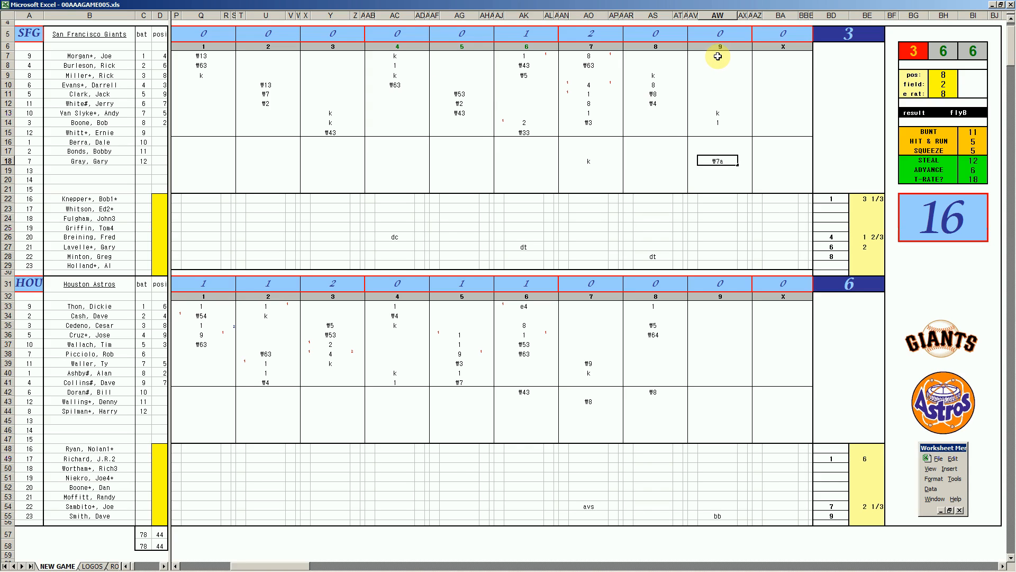
Enter ninth-inning results 1 and ₩7 for the Giants' first and second batters, with scoring marks in AX7 and AV14.
{"action": "left_click", "coordinate": [717, 55]}
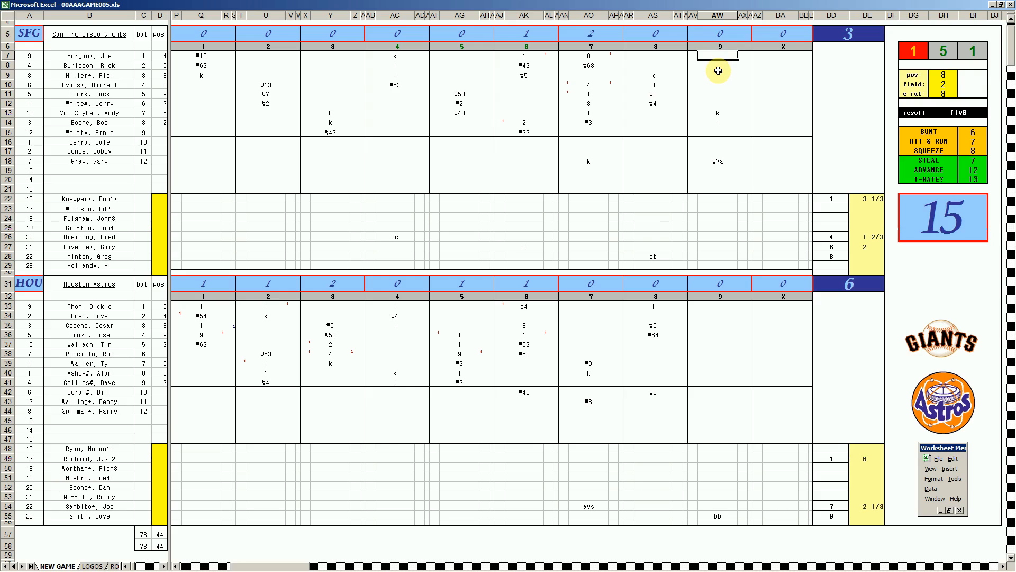
{"action": "type", "text": "1"}
{"action": "key", "text": "Return"}
{"action": "key", "text": "Left"}
{"action": "key", "text": "Down"}
{"action": "key", "text": "Down"}
{"action": "key", "text": "Down"}
{"action": "key", "text": "Down"}
{"action": "key", "text": "Down"}
{"action": "key", "text": "Down"}
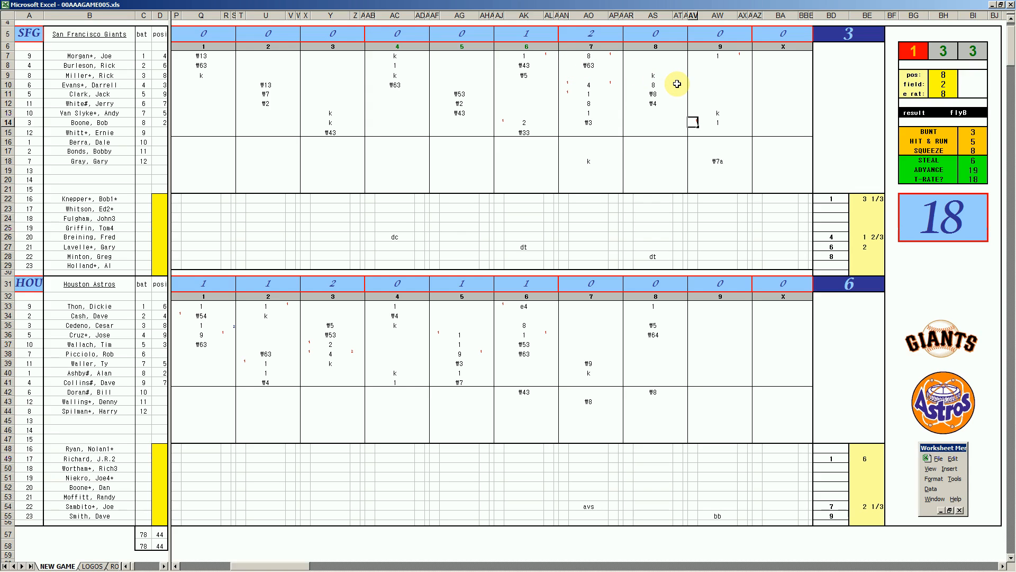
{"action": "left_click", "coordinate": [721, 66]}
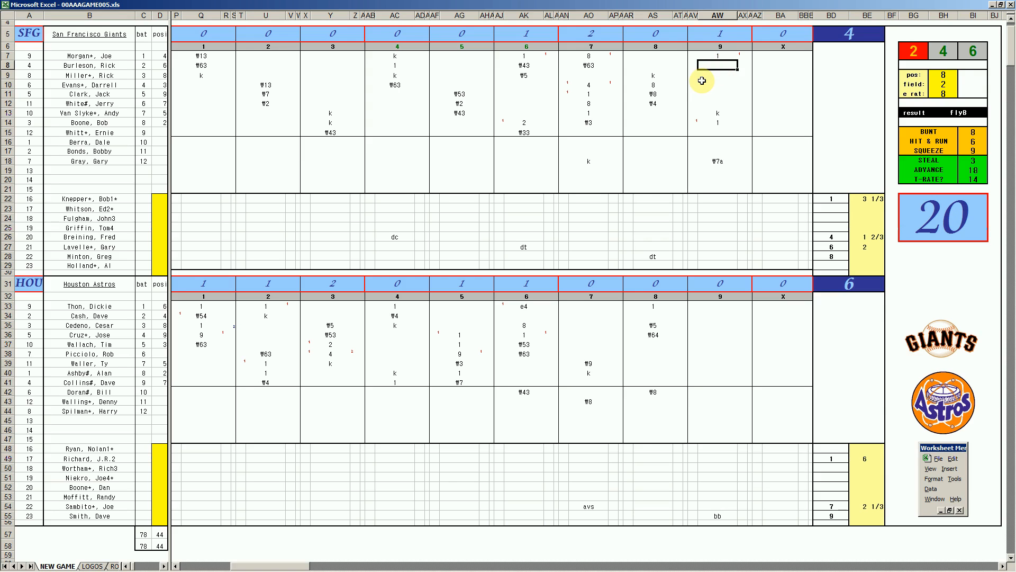
{"action": "type", "text": "#7"}
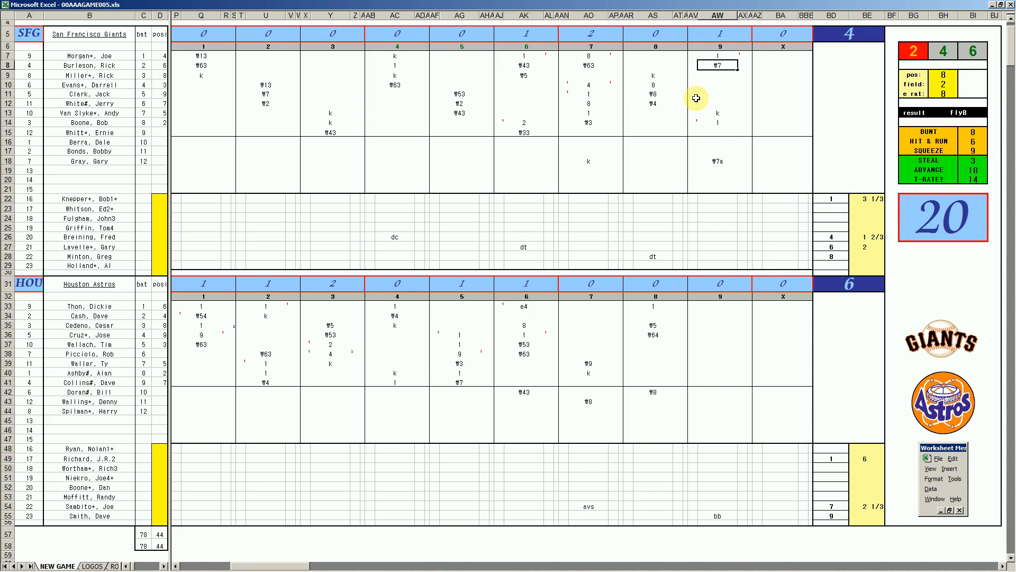
Record the closing innings pitched as 2/3 in BE55 for the Astros' reliever and 1 in BE28 for the Giants' reliever.
{"action": "left_click", "coordinate": [866, 515]}
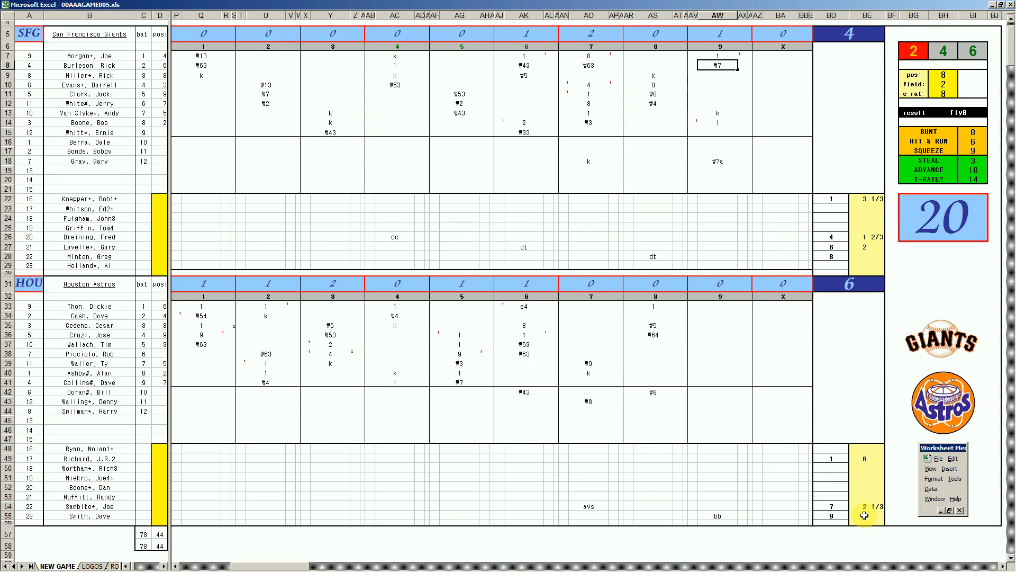
{"action": "type", "text": "+2/3"}
{"action": "key", "text": "Return"}
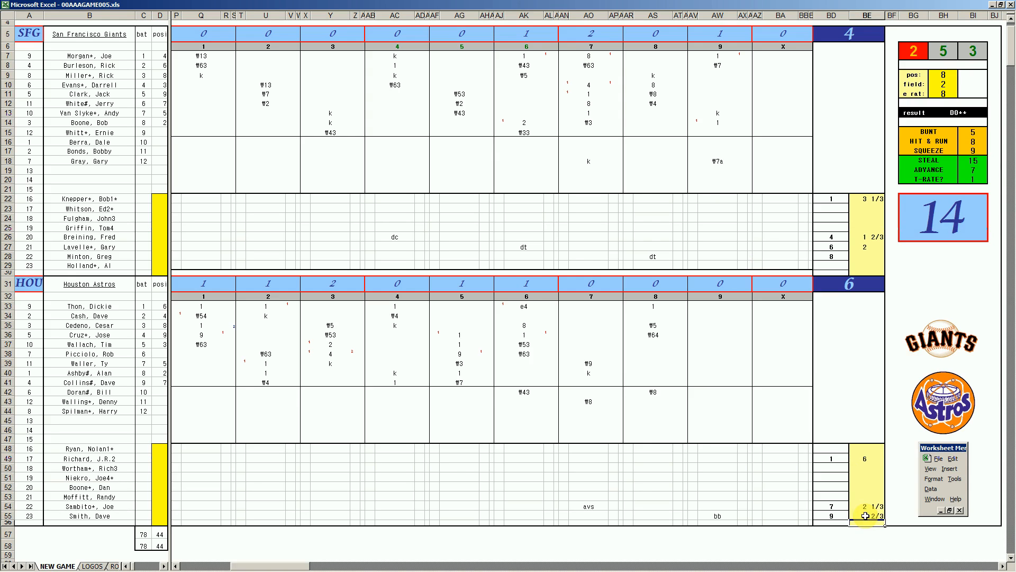
{"action": "left_click", "coordinate": [865, 254]}
{"action": "type", "text": "1"}
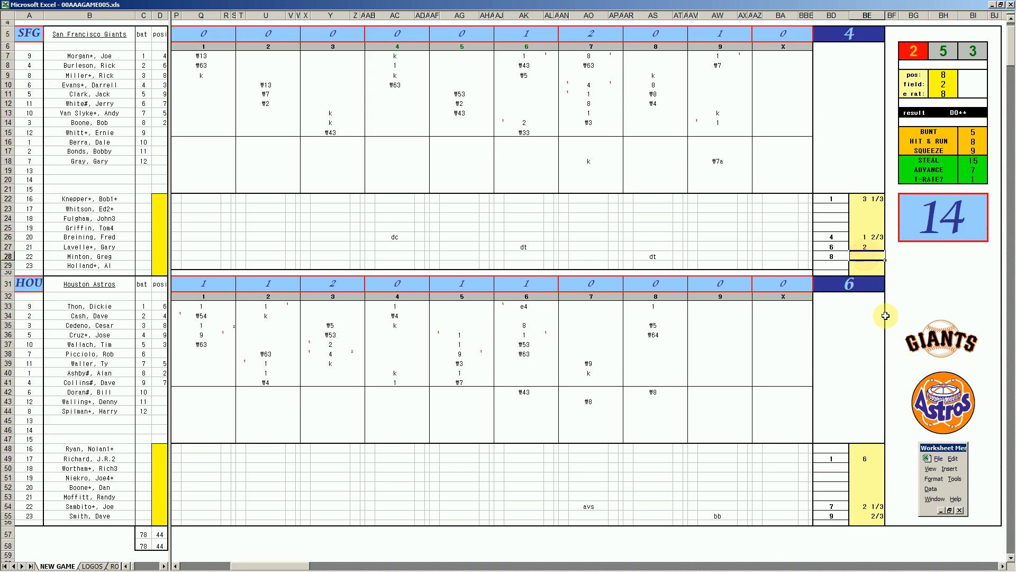
{"action": "key", "text": "Return"}
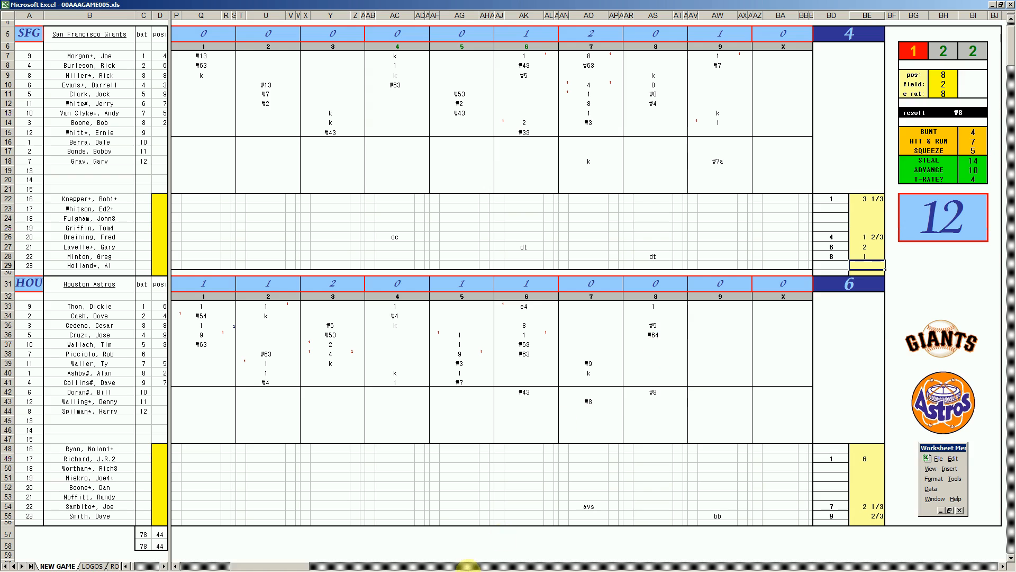
{"action": "left_click", "coordinate": [409, 565]}
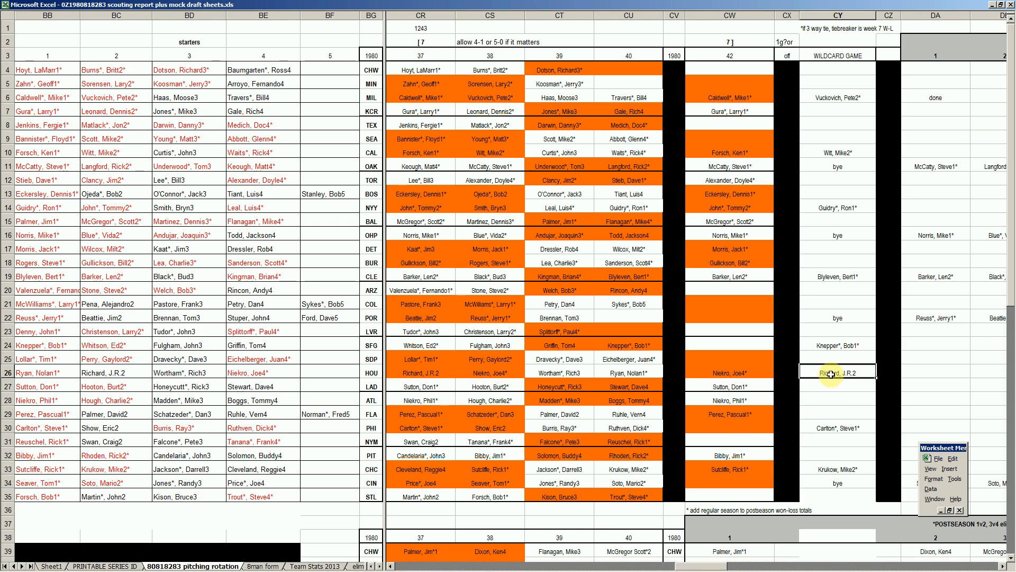
{"action": "left_click", "coordinate": [836, 345]}
{"action": "key", "text": "Right"}
{"action": "key", "text": "Right"}
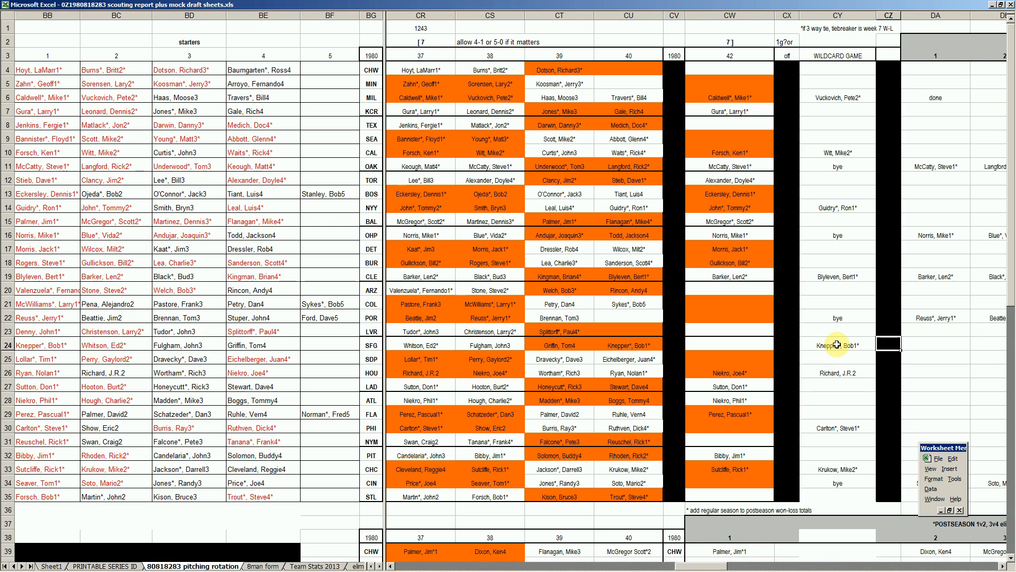
{"action": "type", "text": "done"}
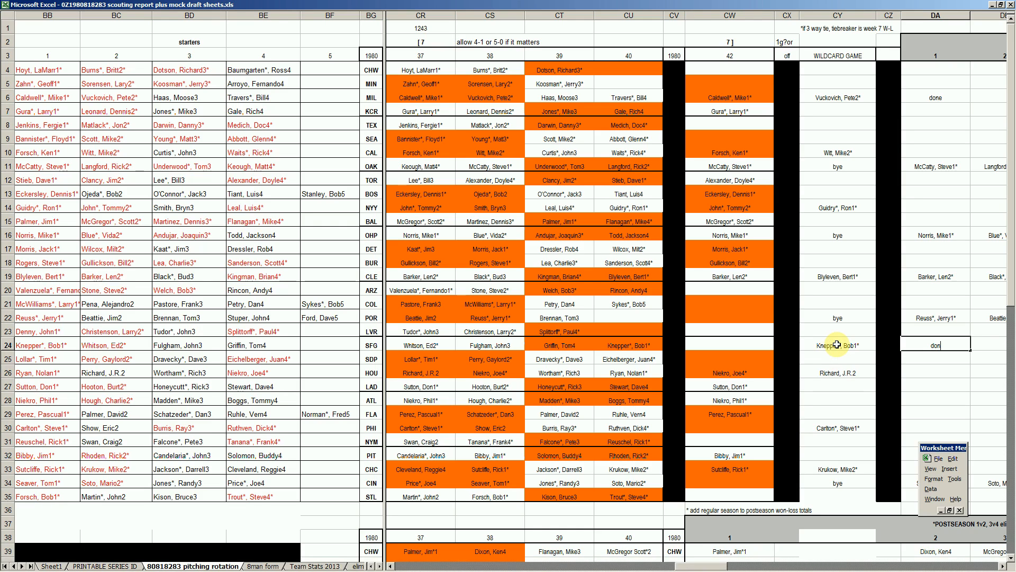
{"action": "key", "text": "Return"}
Link HOU's Divisional game 1 starter in DA26 to the pitcher in CU26.
{"action": "key", "text": "Down"}
{"action": "key", "text": "Left"}
{"action": "key", "text": "Left"}
{"action": "key", "text": "Right"}
{"action": "key", "text": "Right"}
{"action": "key", "text": "Right"}
{"action": "key", "text": "Right"}
{"action": "key", "text": "Left"}
{"action": "key", "text": "Left"}
{"action": "key", "text": "Left"}
{"action": "key", "text": "Left"}
{"action": "key", "text": "Right"}
{"action": "key", "text": "Right"}
{"action": "type", "text": "+"}
{"action": "key", "text": "Left"}
{"action": "key", "text": "Left"}
{"action": "key", "text": "Left"}
{"action": "key", "text": "Left"}
{"action": "key", "text": "Left"}
{"action": "key", "text": "Left"}
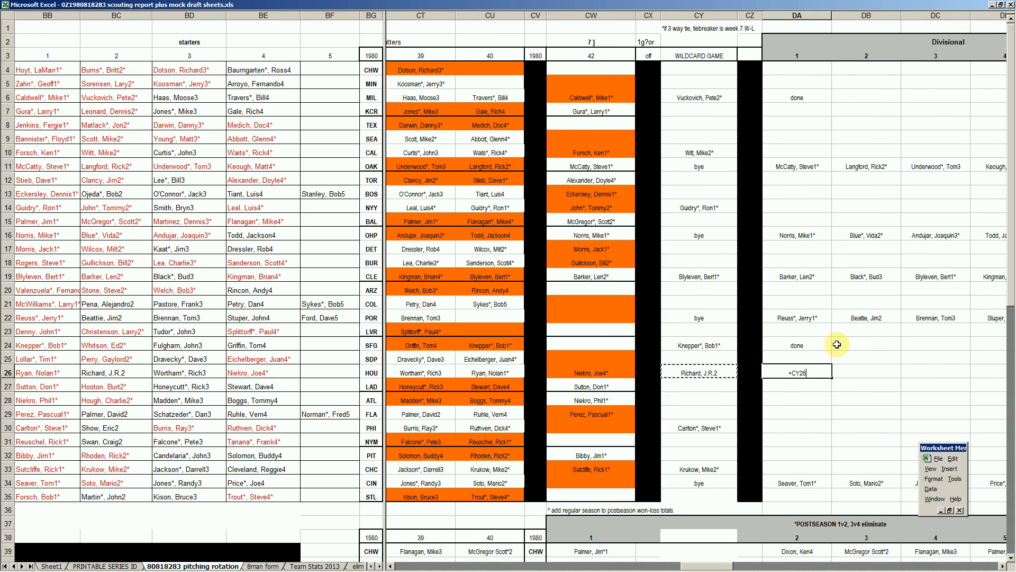
{"action": "key", "text": "Return"}
Link HOU's Divisional game 2 starter in DB26 to the pitcher in CS26.
{"action": "key", "text": "Up"}
{"action": "key", "text": "Right"}
{"action": "type", "text": "+"}
{"action": "key", "text": "Left"}
{"action": "key", "text": "Left"}
{"action": "key", "text": "Left"}
{"action": "key", "text": "Left"}
{"action": "key", "text": "Left"}
{"action": "key", "text": "Left"}
{"action": "key", "text": "Left"}
{"action": "key", "text": "Left"}
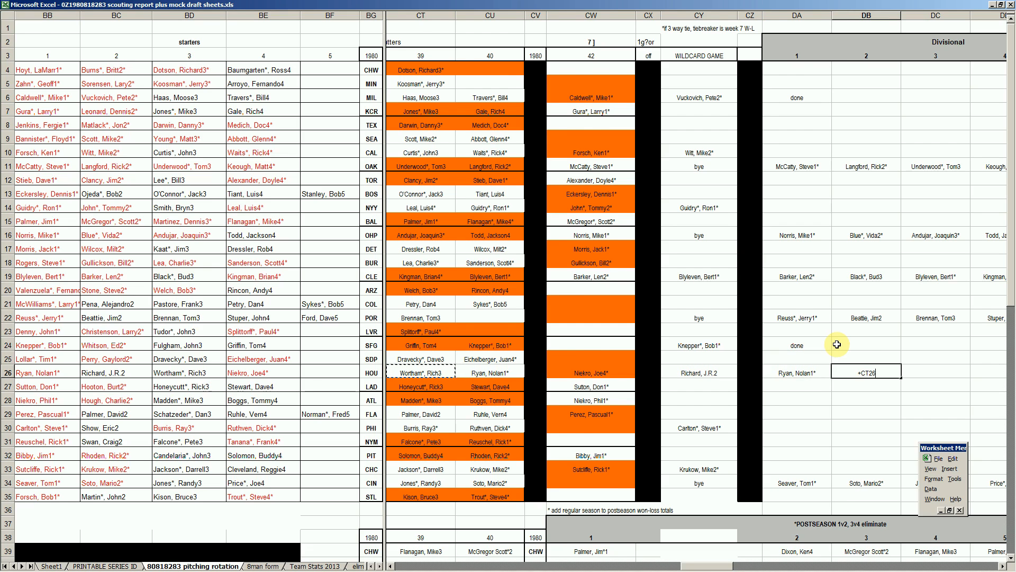
{"action": "key", "text": "Left"}
{"action": "key", "text": "Left"}
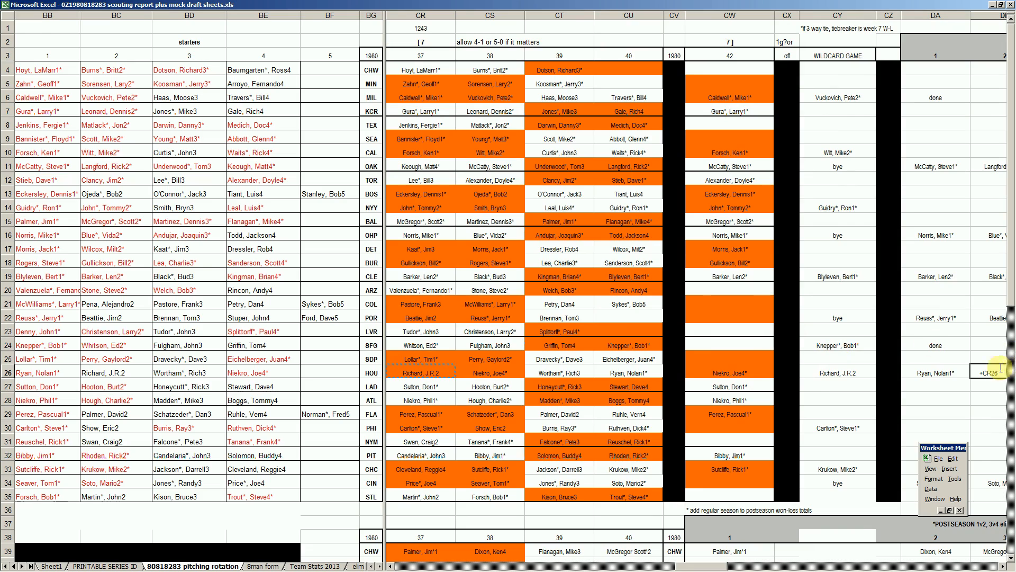
{"action": "key", "text": "Right"}
{"action": "key", "text": "Tab"}
Link HOU's Divisional game 3 starter in DC26 to the pitcher in CT26.
{"action": "type", "text": "+"}
{"action": "key", "text": "Left"}
{"action": "key", "text": "Left"}
{"action": "key", "text": "Left"}
{"action": "key", "text": "Left"}
{"action": "key", "text": "Left"}
{"action": "key", "text": "Left"}
{"action": "key", "text": "Left"}
{"action": "key", "text": "Left"}
{"action": "key", "text": "Left"}
{"action": "key", "text": "Tab"}
Link HOU's Divisional game 4 starter in DD26 to the wildcard game pitcher in CY26.
{"action": "type", "text": "+"}
{"action": "key", "text": "Left"}
{"action": "key", "text": "Left"}
{"action": "key", "text": "Left"}
{"action": "key", "text": "Left"}
{"action": "key", "text": "Left"}
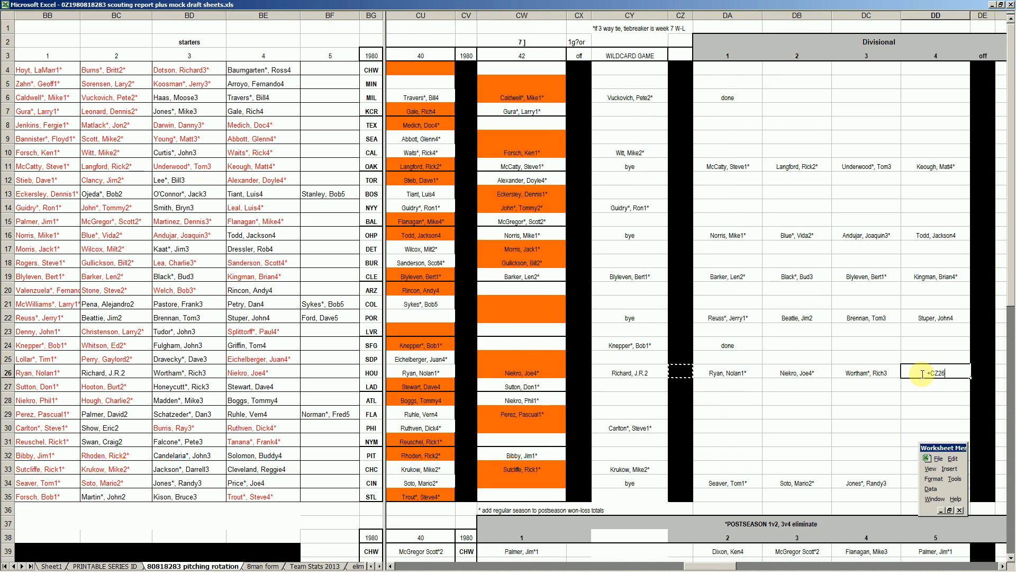
{"action": "key", "text": "Tab"}
Link HOU's Divisional game 5 starter in DF26 to the game 1 starter in DA26.
{"action": "key", "text": "Tab"}
{"action": "type", "text": "+"}
{"action": "key", "text": "Left"}
{"action": "key", "text": "Left"}
{"action": "key", "text": "Left"}
{"action": "key", "text": "Left"}
{"action": "key", "text": "Left"}
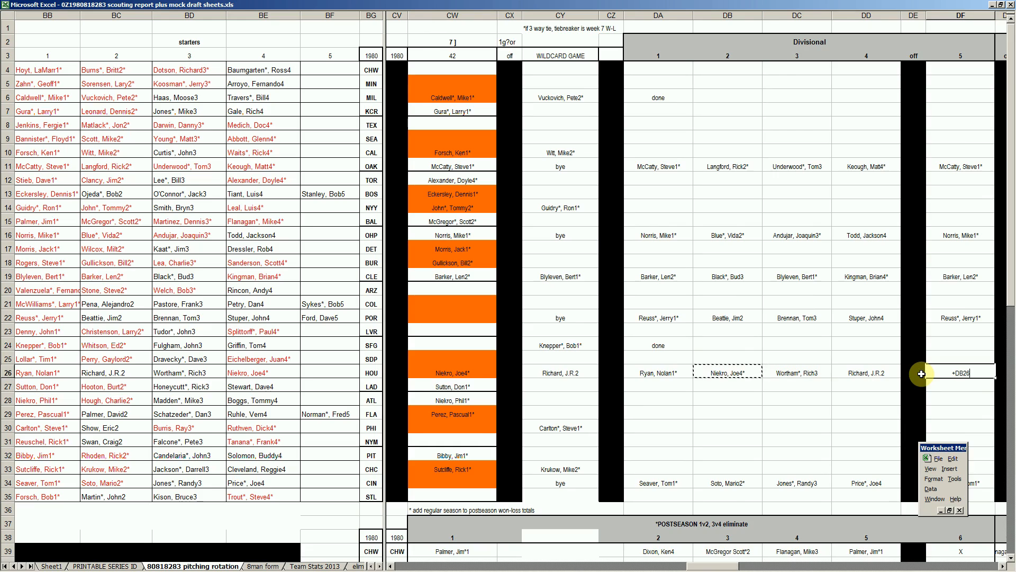
{"action": "key", "text": "Return"}
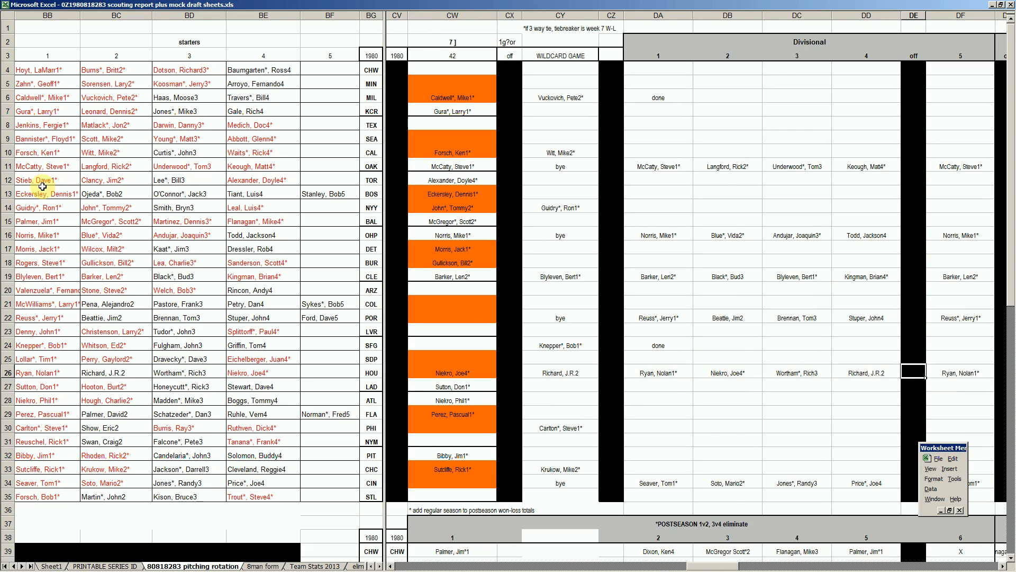
Switch to the 00AAA STATS 1980 expansion workbook and examine the NL West standings for the Houston Astros and San Francisco Giants.
{"action": "mouse_move", "coordinate": [237, 566]}
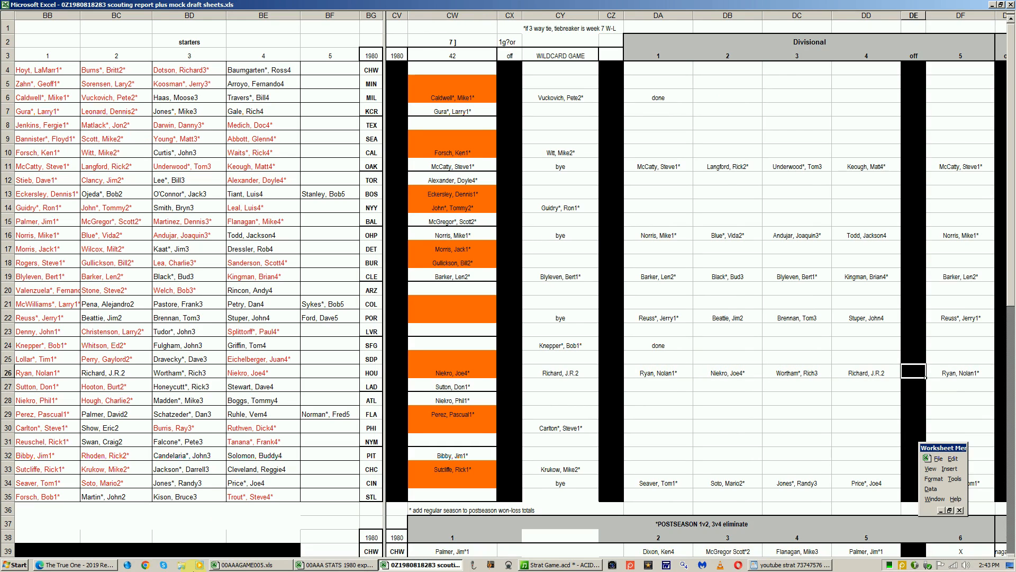
{"action": "left_click", "coordinate": [315, 565]}
{"action": "left_click", "coordinate": [342, 267]}
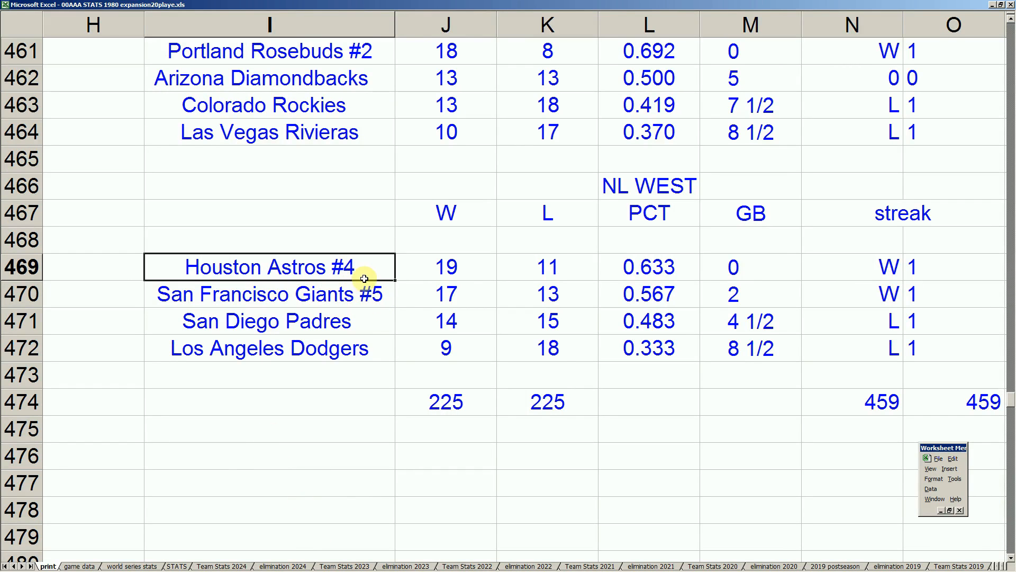
{"action": "left_click", "coordinate": [335, 295]}
{"action": "left_click", "coordinate": [341, 269]}
Compare the playoff seeds of the division leaders and the Chicago Cubs across the NL Central and NL East standings.
{"action": "key", "text": "Up"}
{"action": "key", "text": "Up"}
{"action": "key", "text": "Up"}
{"action": "key", "text": "Up"}
{"action": "key", "text": "Up"}
{"action": "key", "text": "Up"}
{"action": "key", "text": "Up"}
{"action": "key", "text": "Up"}
{"action": "key", "text": "Up"}
{"action": "key", "text": "Up"}
{"action": "key", "text": "Up"}
{"action": "key", "text": "Up"}
{"action": "key", "text": "Up"}
{"action": "key", "text": "Up"}
{"action": "key", "text": "Up"}
{"action": "key", "text": "Up"}
{"action": "key", "text": "Up"}
{"action": "key", "text": "Up"}
{"action": "key", "text": "Up"}
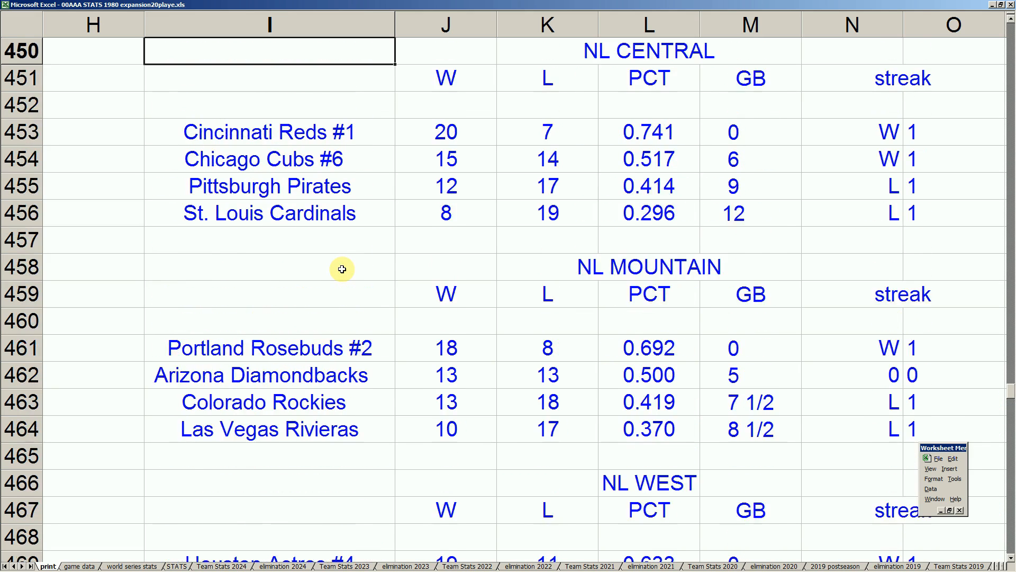
{"action": "key", "text": "Up"}
{"action": "key", "text": "Down"}
{"action": "key", "text": "Down"}
{"action": "key", "text": "Down"}
{"action": "key", "text": "Down"}
{"action": "key", "text": "Down"}
{"action": "key", "text": "Up"}
{"action": "key", "text": "Up"}
{"action": "key", "text": "Up"}
{"action": "key", "text": "Up"}
{"action": "key", "text": "Up"}
{"action": "key", "text": "Up"}
{"action": "key", "text": "Up"}
{"action": "key", "text": "Up"}
{"action": "key", "text": "Up"}
{"action": "key", "text": "Up"}
{"action": "key", "text": "Up"}
{"action": "key", "text": "Down"}
{"action": "key", "text": "Down"}
{"action": "key", "text": "Down"}
{"action": "key", "text": "Down"}
{"action": "key", "text": "Down"}
{"action": "key", "text": "Down"}
{"action": "key", "text": "Down"}
{"action": "key", "text": "Down"}
{"action": "key", "text": "Down"}
{"action": "key", "text": "Down"}
{"action": "key", "text": "Down"}
{"action": "key", "text": "Up"}
{"action": "key", "text": "Up"}
{"action": "key", "text": "Up"}
{"action": "key", "text": "Up"}
{"action": "key", "text": "Up"}
{"action": "key", "text": "Up"}
{"action": "key", "text": "Up"}
{"action": "key", "text": "Up"}
{"action": "key", "text": "Up"}
{"action": "key", "text": "Down"}
{"action": "key", "text": "Down"}
{"action": "key", "text": "Down"}
{"action": "key", "text": "Down"}
{"action": "key", "text": "Down"}
{"action": "key", "text": "Down"}
{"action": "key", "text": "Down"}
{"action": "key", "text": "Down"}
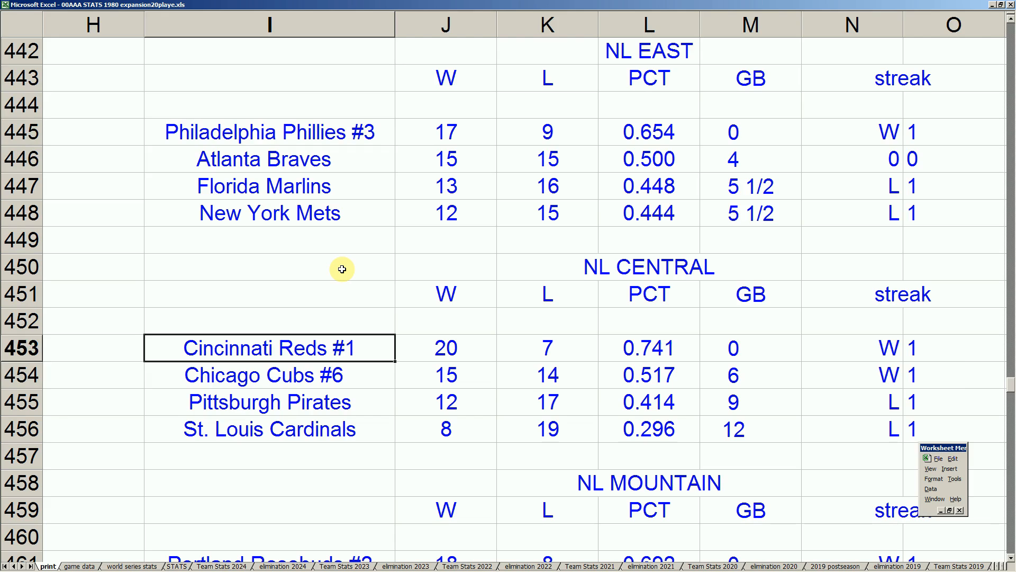
{"action": "key", "text": "Up"}
{"action": "key", "text": "Up"}
{"action": "key", "text": "Up"}
{"action": "key", "text": "Up"}
{"action": "key", "text": "Up"}
{"action": "key", "text": "Up"}
{"action": "key", "text": "Up"}
{"action": "key", "text": "Up"}
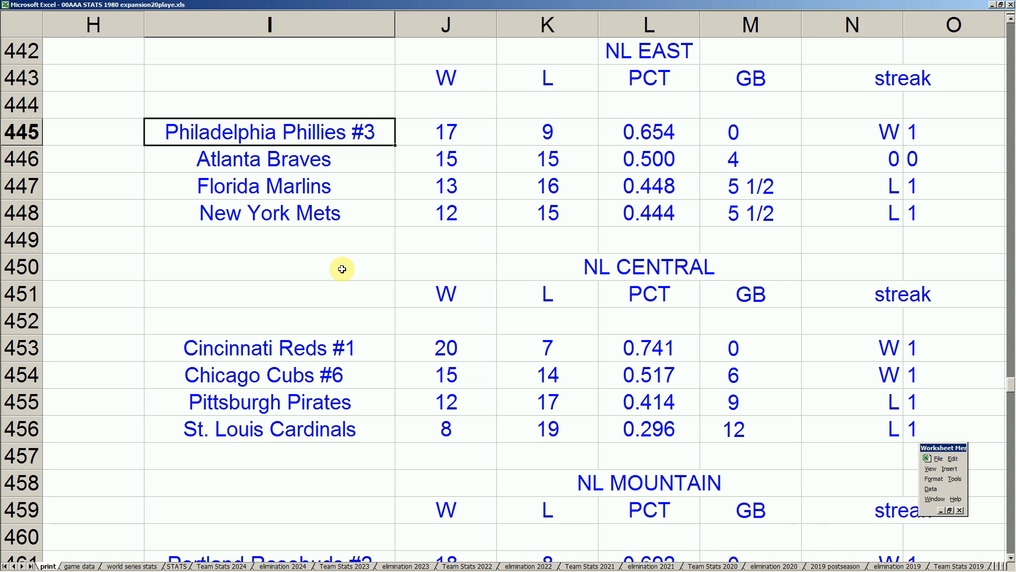
Review the National League seeds from the Philadelphia Phillies through the NL West, rechecking the NL Central and NL Mountain teams for Divisional matchups.
{"action": "key", "text": "Down"}
{"action": "key", "text": "Down"}
{"action": "key", "text": "Down"}
{"action": "key", "text": "Down"}
{"action": "key", "text": "Down"}
{"action": "key", "text": "Down"}
{"action": "key", "text": "Down"}
{"action": "key", "text": "Down"}
{"action": "key", "text": "Down"}
{"action": "key", "text": "Down"}
{"action": "key", "text": "Down"}
{"action": "key", "text": "Down"}
{"action": "key", "text": "Down"}
{"action": "key", "text": "Down"}
{"action": "key", "text": "Down"}
{"action": "key", "text": "Down"}
{"action": "key", "text": "Down"}
{"action": "key", "text": "Up"}
{"action": "key", "text": "Down"}
{"action": "key", "text": "Down"}
{"action": "key", "text": "Down"}
{"action": "key", "text": "Down"}
{"action": "key", "text": "Down"}
{"action": "key", "text": "Down"}
{"action": "key", "text": "Down"}
{"action": "key", "text": "Down"}
{"action": "key", "text": "Down"}
{"action": "key", "text": "Down"}
{"action": "key", "text": "Down"}
{"action": "key", "text": "Down"}
{"action": "key", "text": "Down"}
{"action": "key", "text": "Down"}
{"action": "key", "text": "Up"}
{"action": "key", "text": "Up"}
{"action": "key", "text": "Up"}
{"action": "key", "text": "Up"}
{"action": "key", "text": "Up"}
{"action": "key", "text": "Up"}
{"action": "key", "text": "Up"}
{"action": "key", "text": "Up"}
{"action": "key", "text": "Up"}
{"action": "key", "text": "Up"}
{"action": "key", "text": "Up"}
{"action": "key", "text": "Up"}
{"action": "key", "text": "Up"}
{"action": "key", "text": "Up"}
{"action": "key", "text": "Up"}
{"action": "key", "text": "Up"}
{"action": "key", "text": "Up"}
{"action": "key", "text": "Up"}
{"action": "key", "text": "Up"}
{"action": "key", "text": "Up"}
{"action": "key", "text": "Up"}
{"action": "key", "text": "Up"}
{"action": "key", "text": "Up"}
{"action": "key", "text": "Down"}
{"action": "key", "text": "Down"}
{"action": "key", "text": "Down"}
{"action": "key", "text": "Down"}
{"action": "key", "text": "Down"}
{"action": "key", "text": "Down"}
{"action": "key", "text": "Down"}
{"action": "key", "text": "Down"}
{"action": "key", "text": "Down"}
{"action": "key", "text": "Down"}
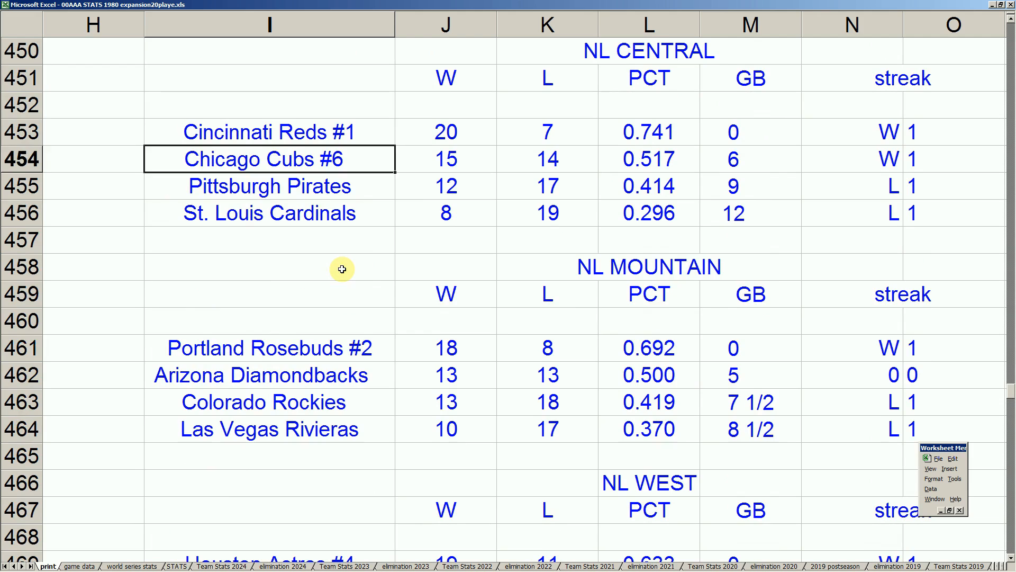
{"action": "mouse_move", "coordinate": [323, 570]}
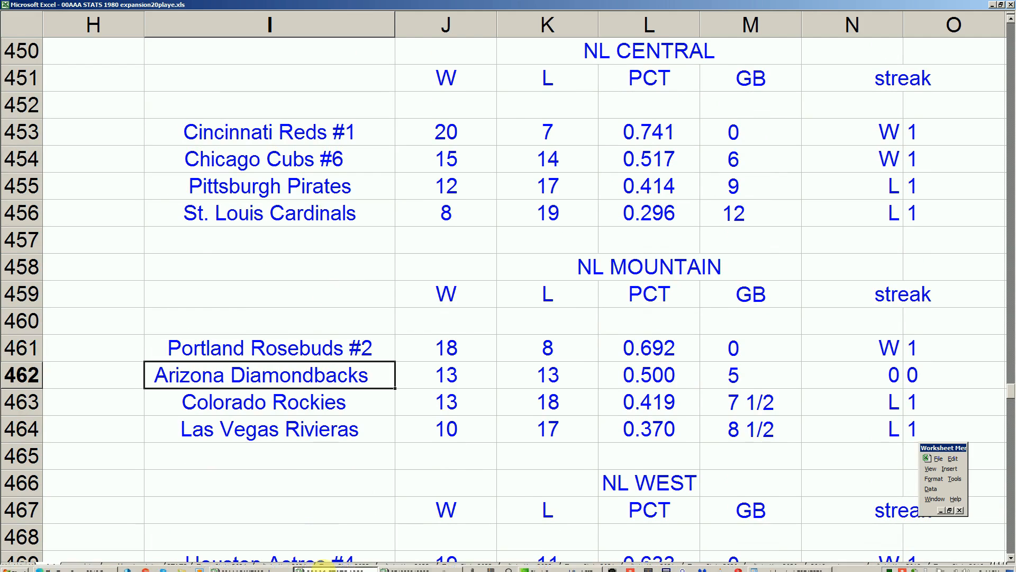